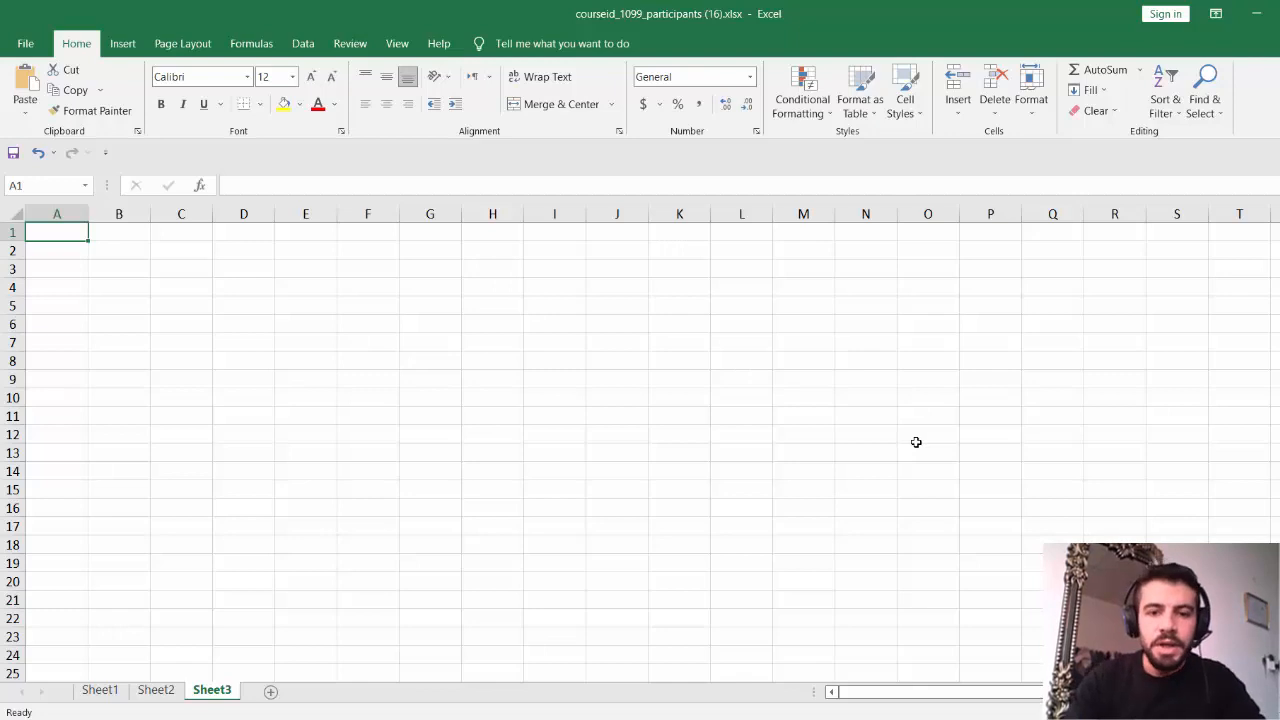
Add the first column's numbers in the Total result cell B6 with the typed-number formula =3+5+10+56+78
{"action": "left_click", "coordinate": [503, 290]}
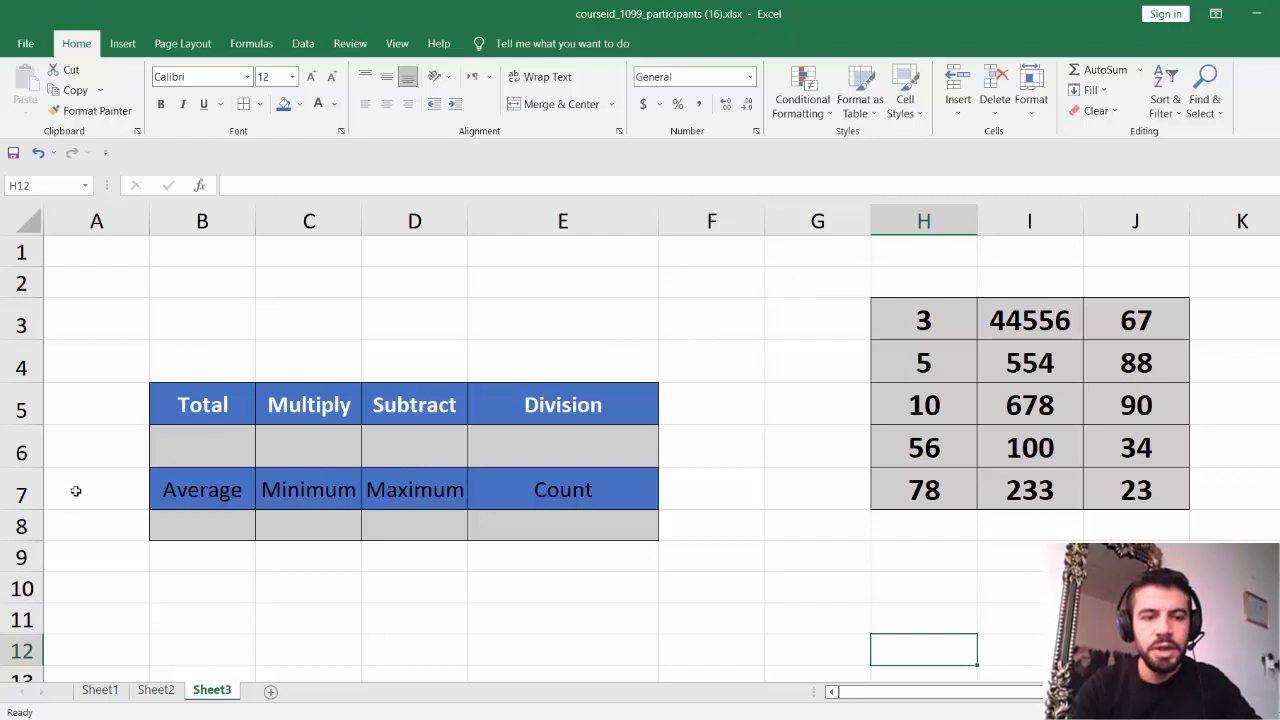
{"action": "left_click", "coordinate": [194, 443]}
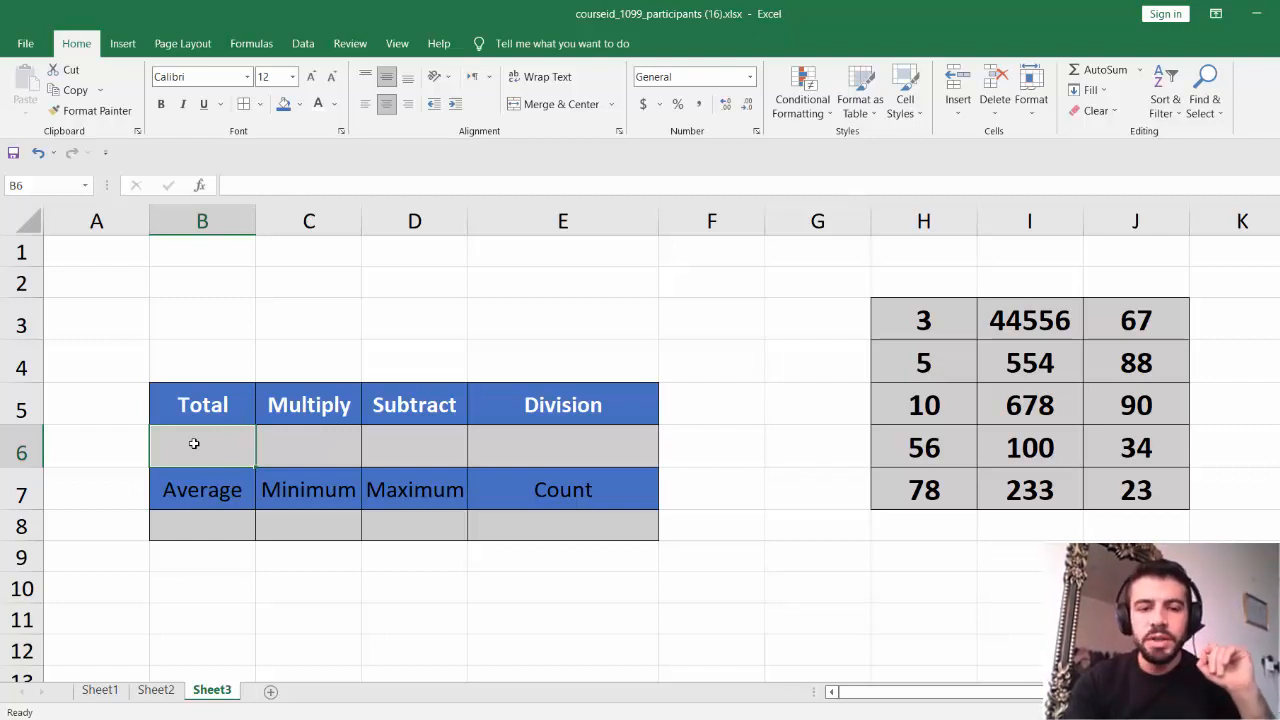
{"action": "type", "text": "="}
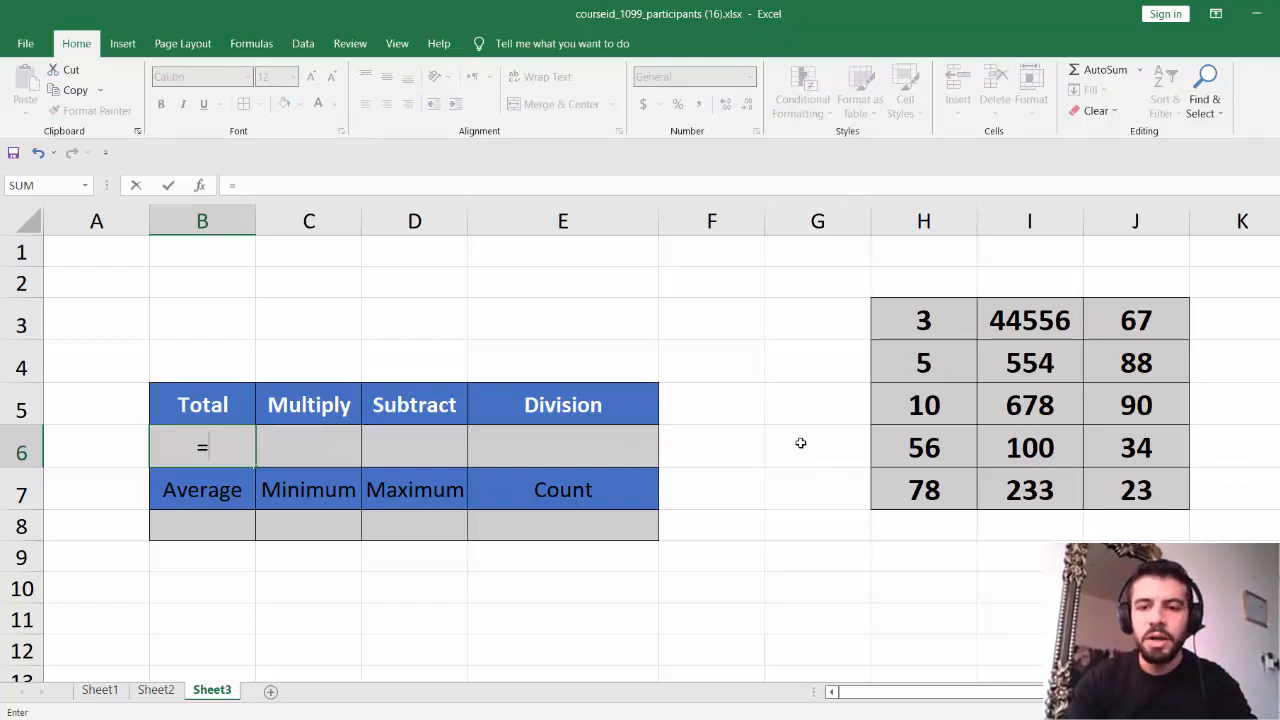
{"action": "type", "text": "3+"}
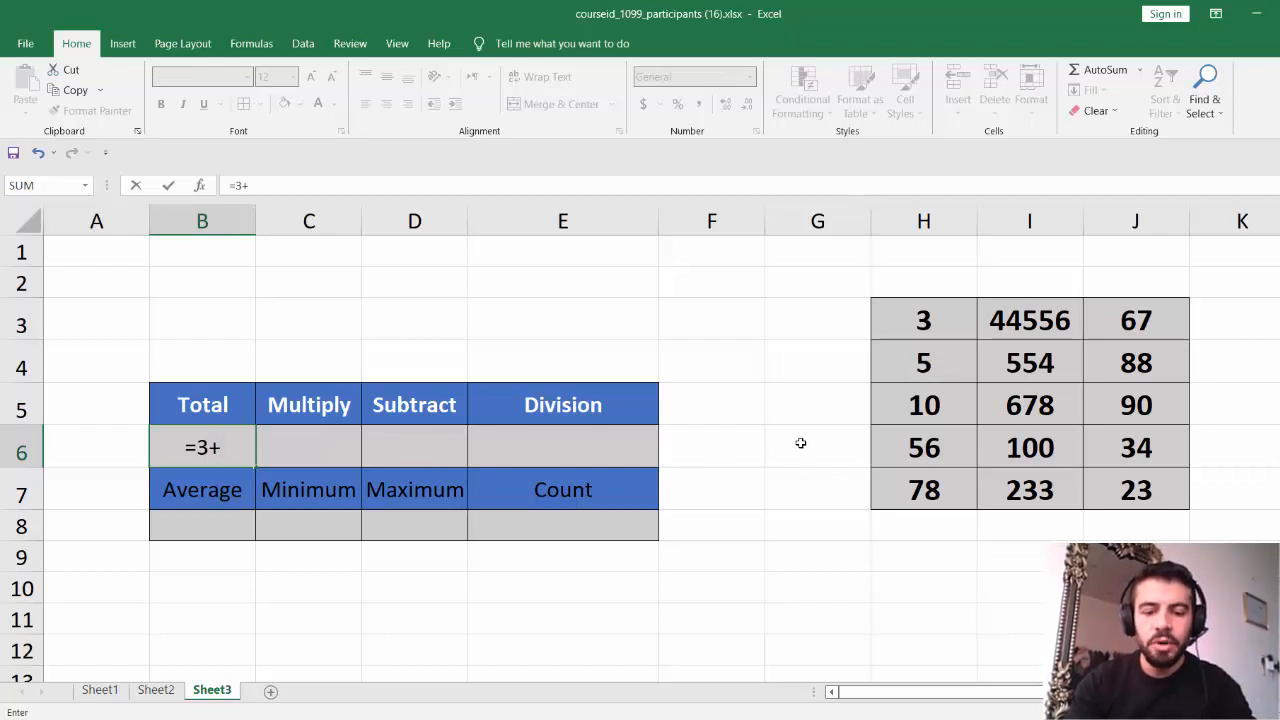
{"action": "type", "text": "5+10"}
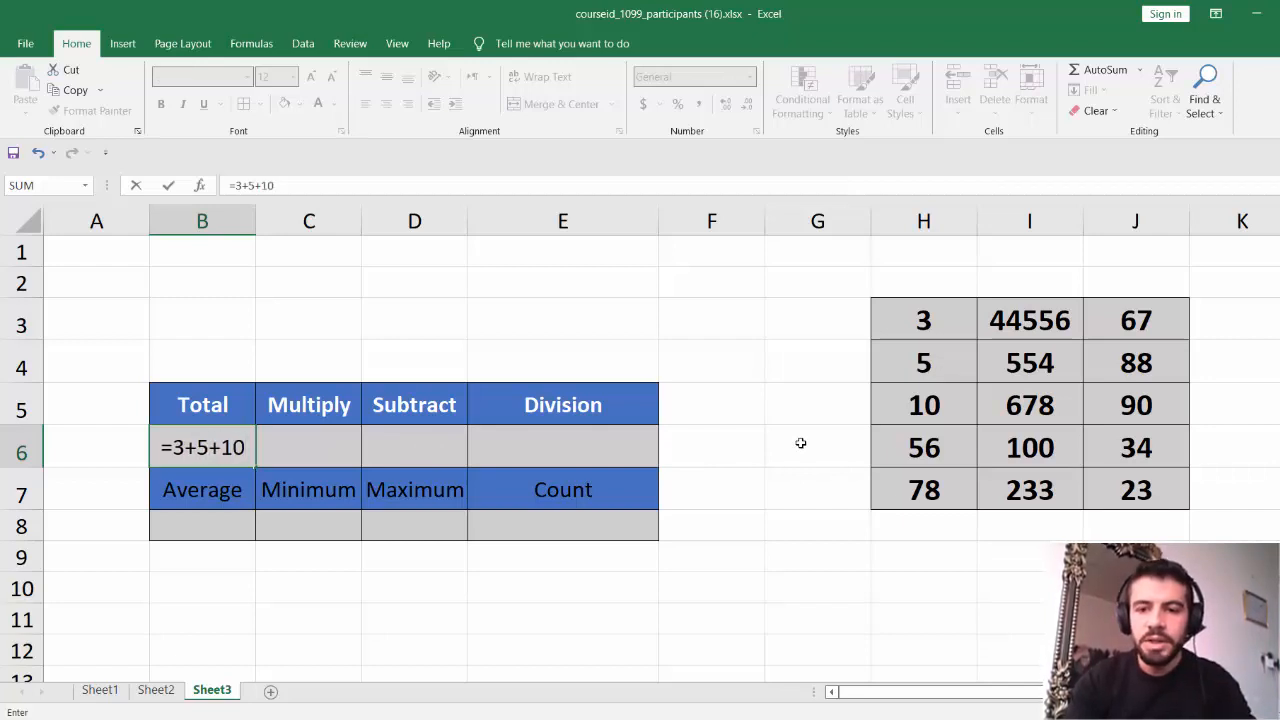
{"action": "type", "text": "+56+78"}
{"action": "key", "text": "Return"}
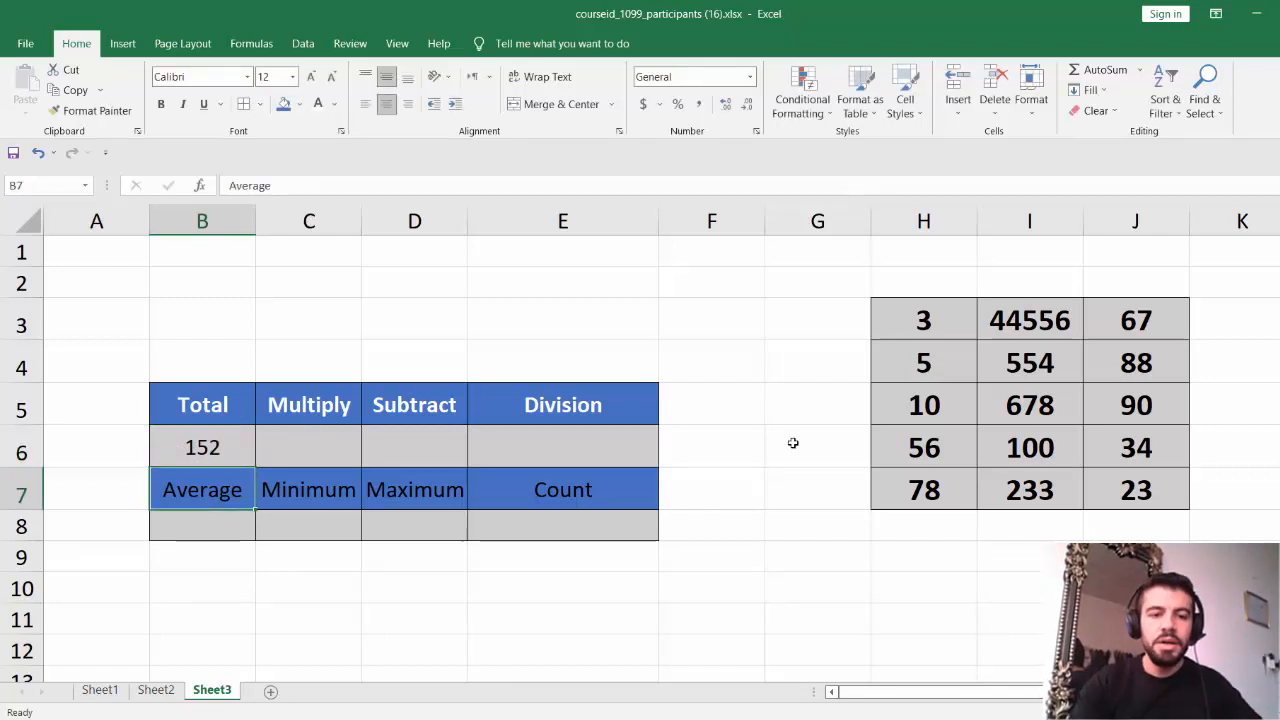
Inspect the formula behind the Total result in cell B6, leaving it as entered
{"action": "left_click", "coordinate": [203, 441]}
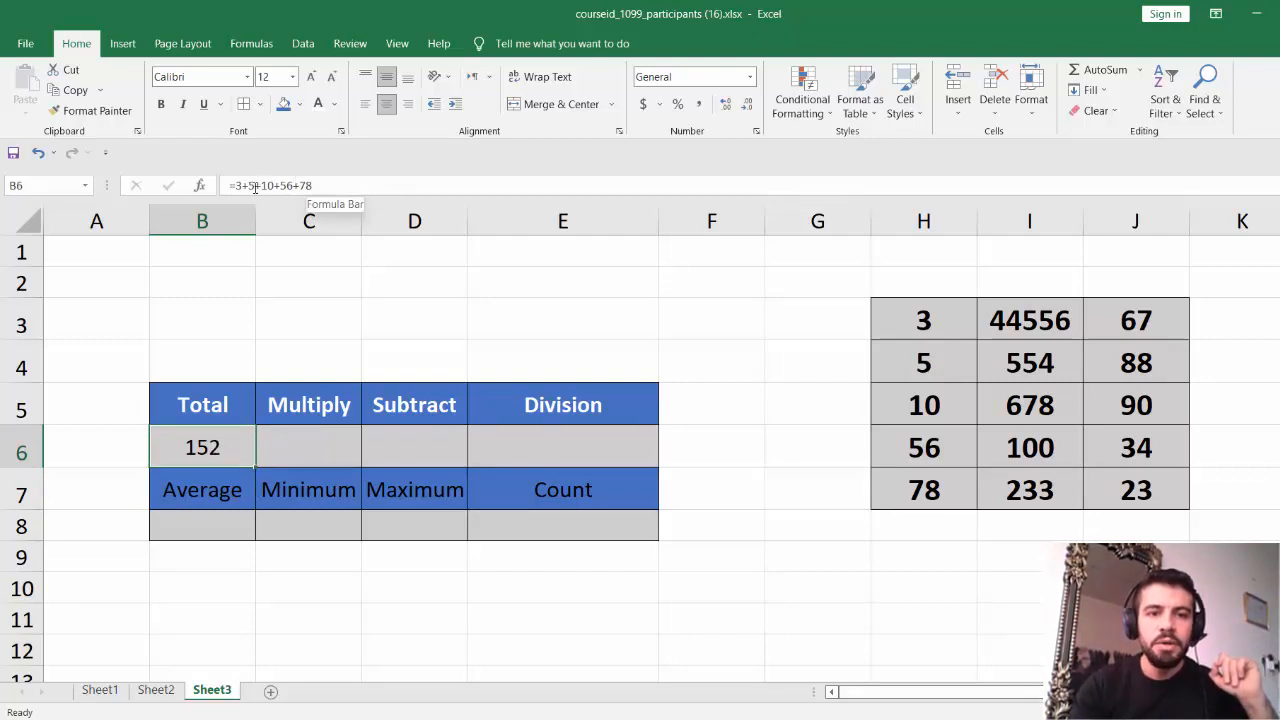
{"action": "double_click", "coordinate": [216, 446]}
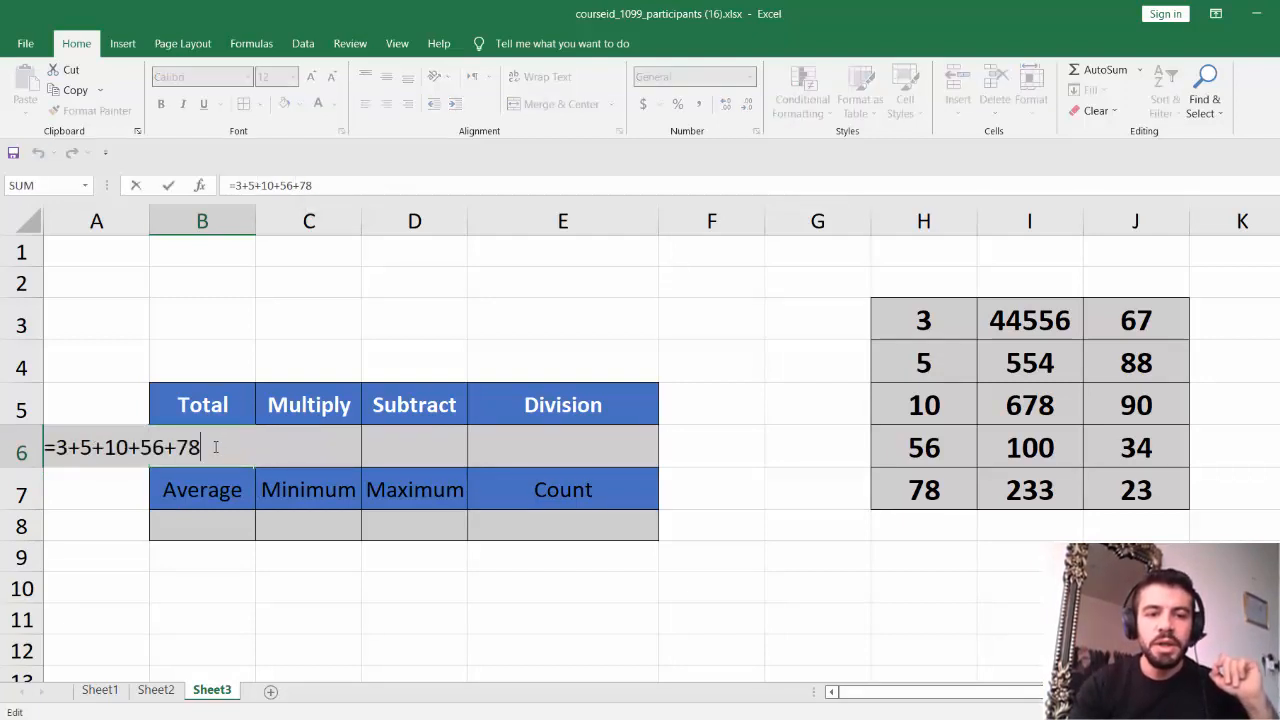
{"action": "key", "text": "Return"}
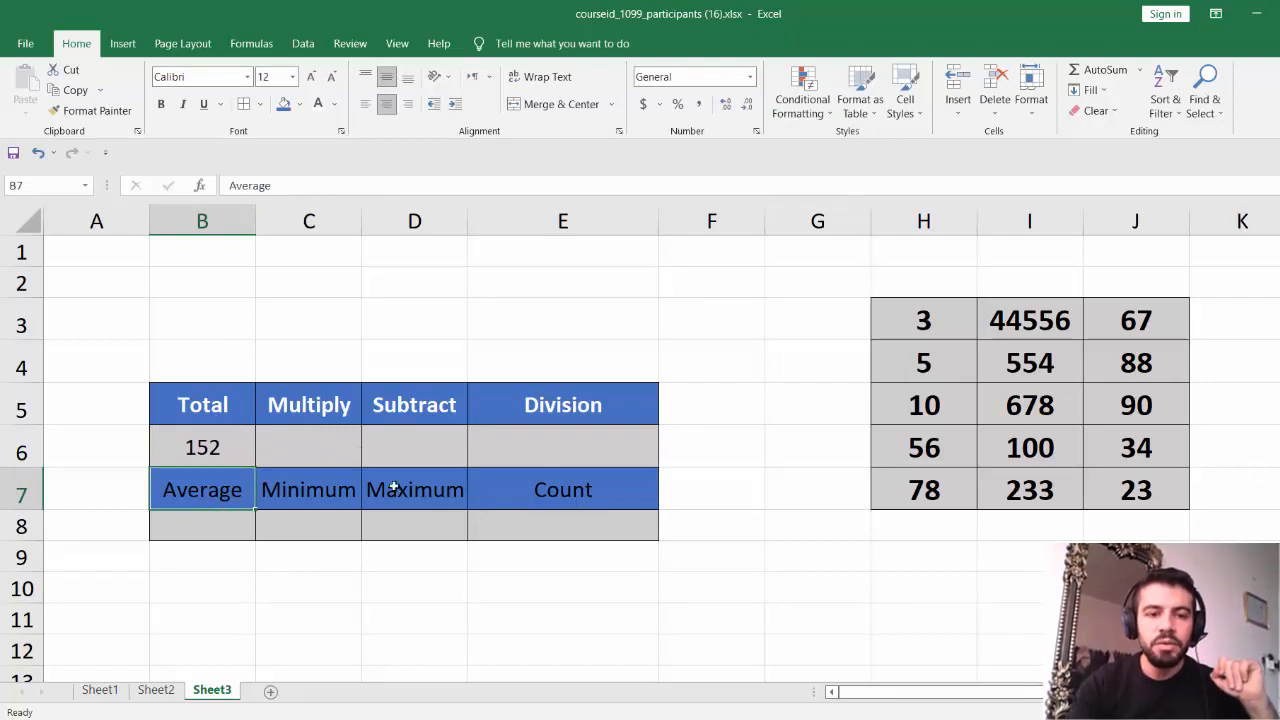
{"action": "left_click", "coordinate": [186, 447]}
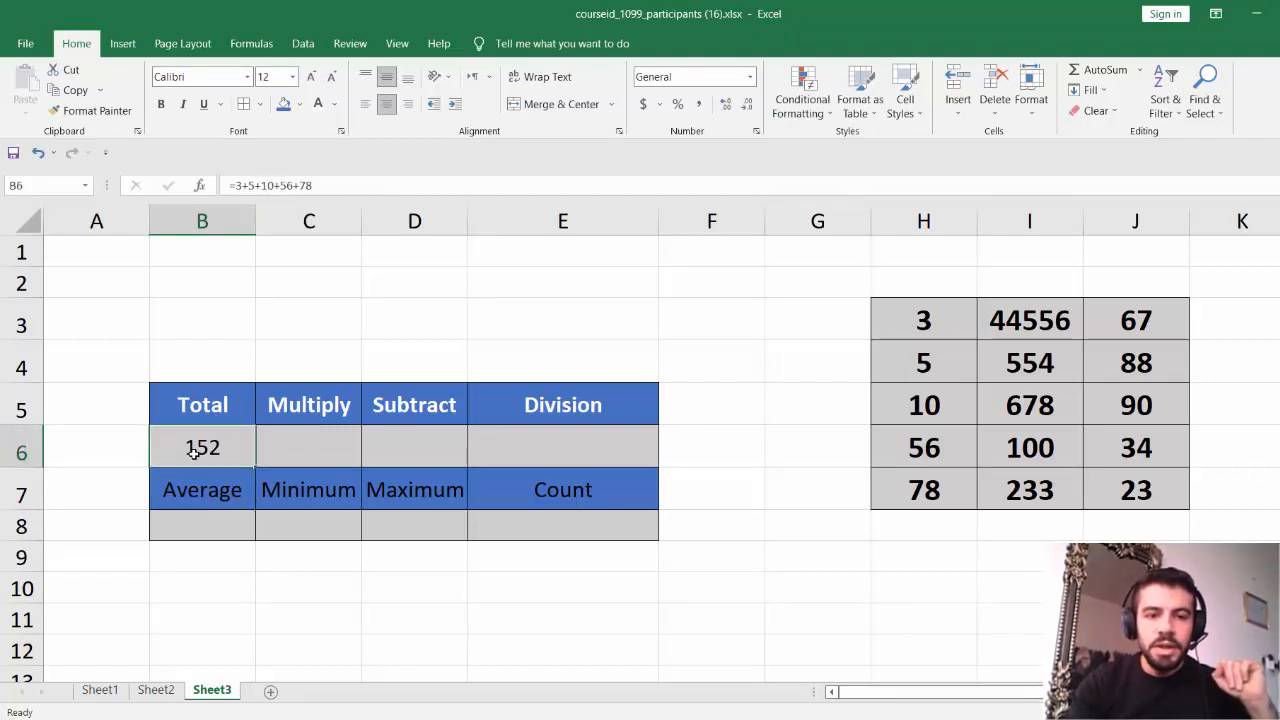
Change the second number of the first data column, cell H4, to 10
{"action": "left_click", "coordinate": [921, 361]}
{"action": "type", "text": "10"}
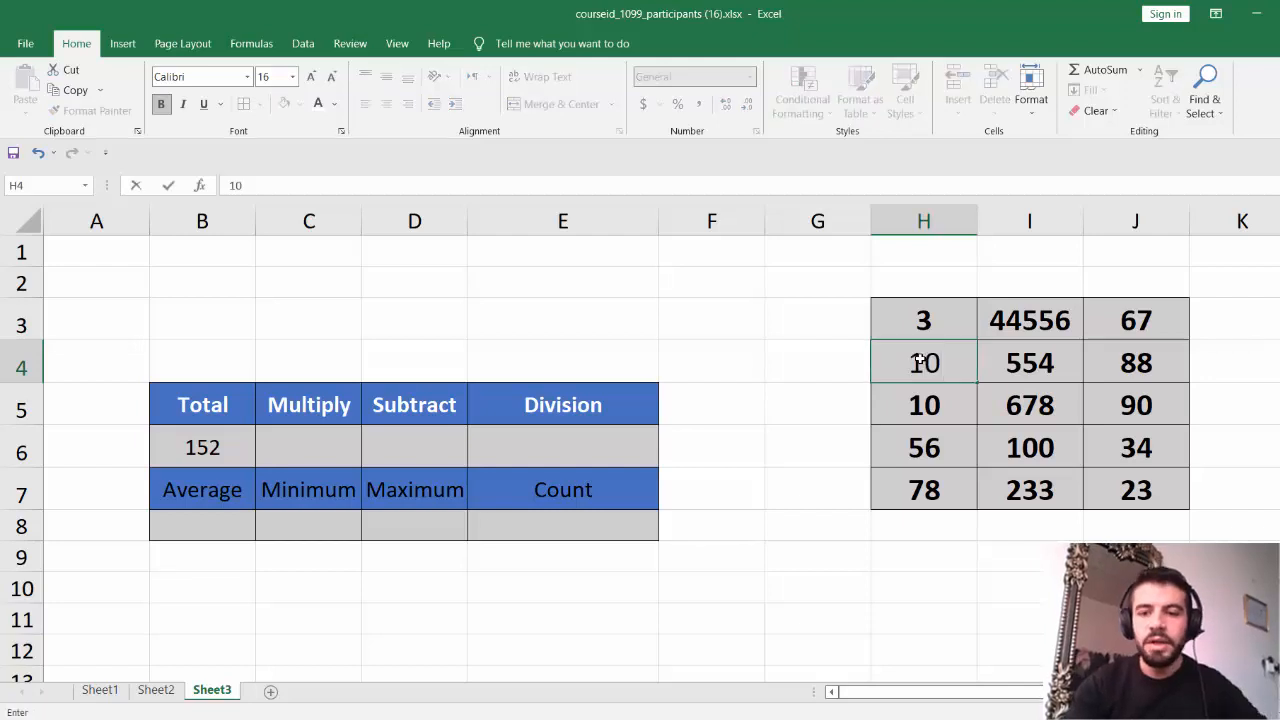
{"action": "key", "text": "Return"}
Clear the typed-number formula from the Total result cell B6
{"action": "double_click", "coordinate": [234, 444]}
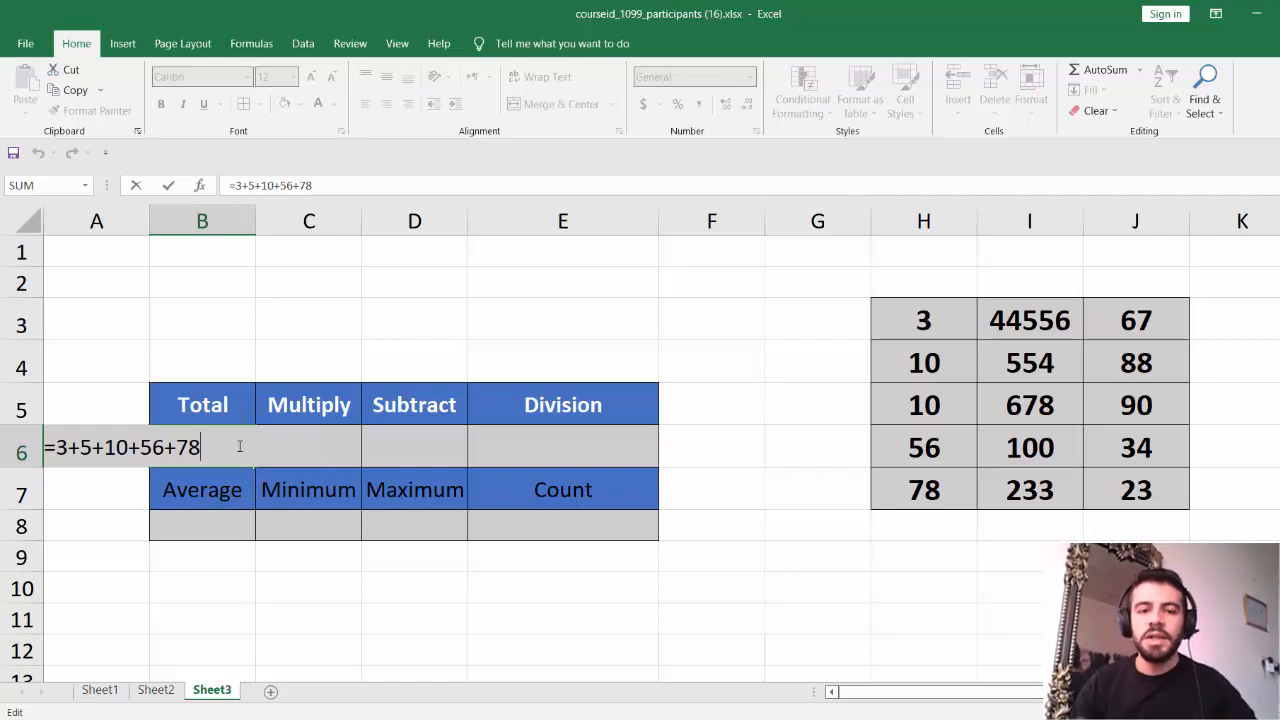
{"action": "key", "text": "BackSpace"}
{"action": "key", "text": "BackSpace"}
{"action": "key", "text": "BackSpace"}
{"action": "key", "text": "BackSpace"}
{"action": "key", "text": "BackSpace"}
{"action": "key", "text": "BackSpace"}
{"action": "key", "text": "BackSpace"}
{"action": "key", "text": "BackSpace"}
{"action": "key", "text": "BackSpace"}
{"action": "key", "text": "BackSpace"}
{"action": "key", "text": "BackSpace"}
{"action": "key", "text": "BackSpace"}
{"action": "key", "text": "BackSpace"}
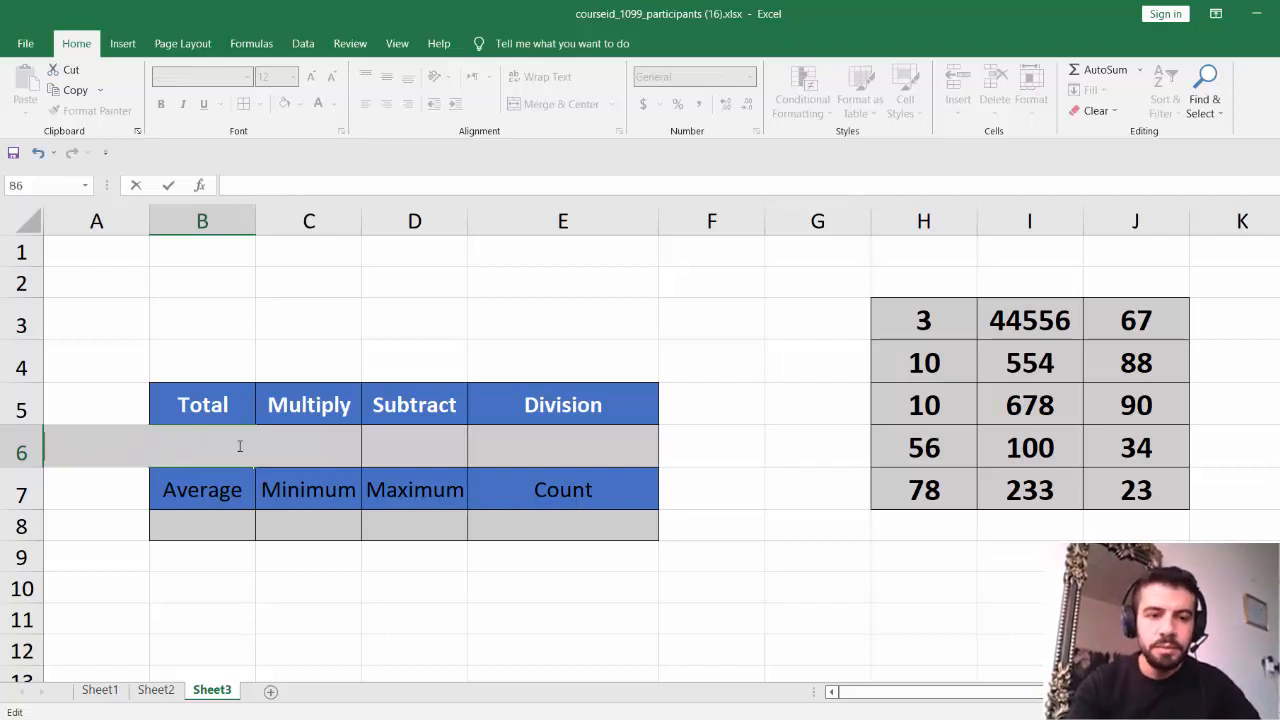
{"action": "left_click", "coordinate": [268, 533]}
Enter the cell-reference formula =H3+H4+H6+H7+H5 in the Total result cell B6 to add the first data column
{"action": "left_click", "coordinate": [219, 434]}
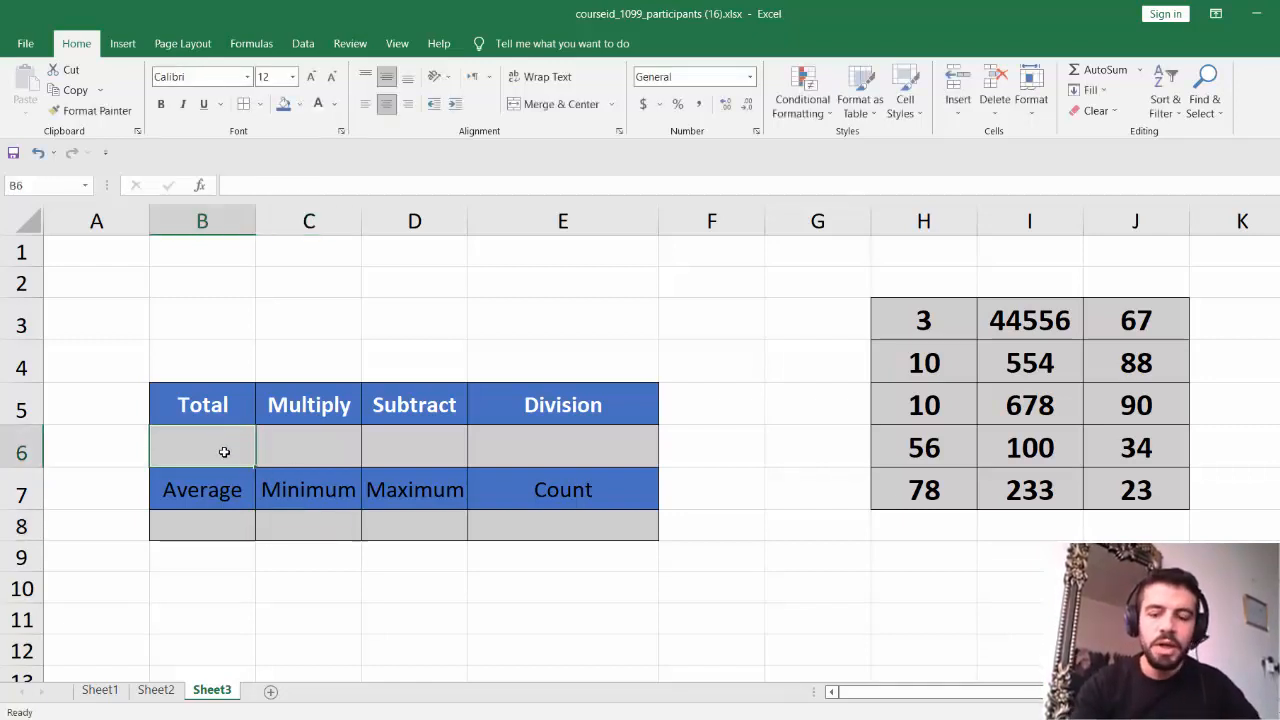
{"action": "type", "text": "="}
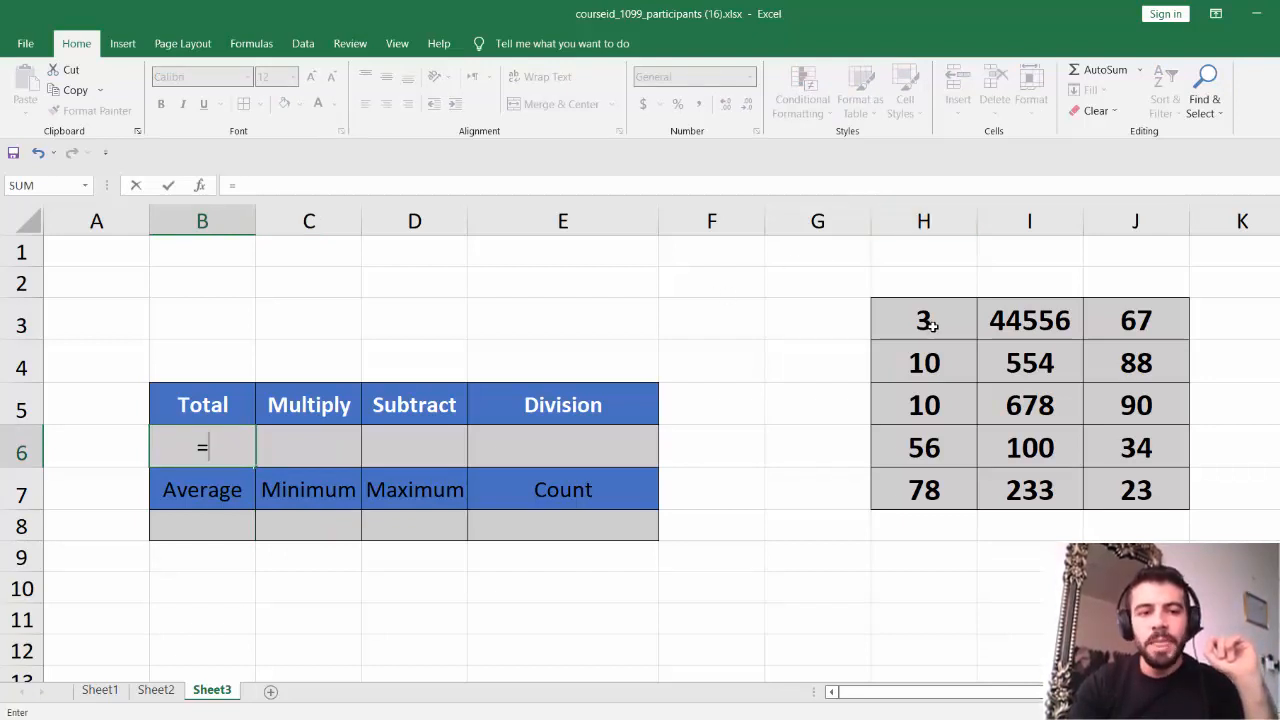
{"action": "type", "text": "h3"}
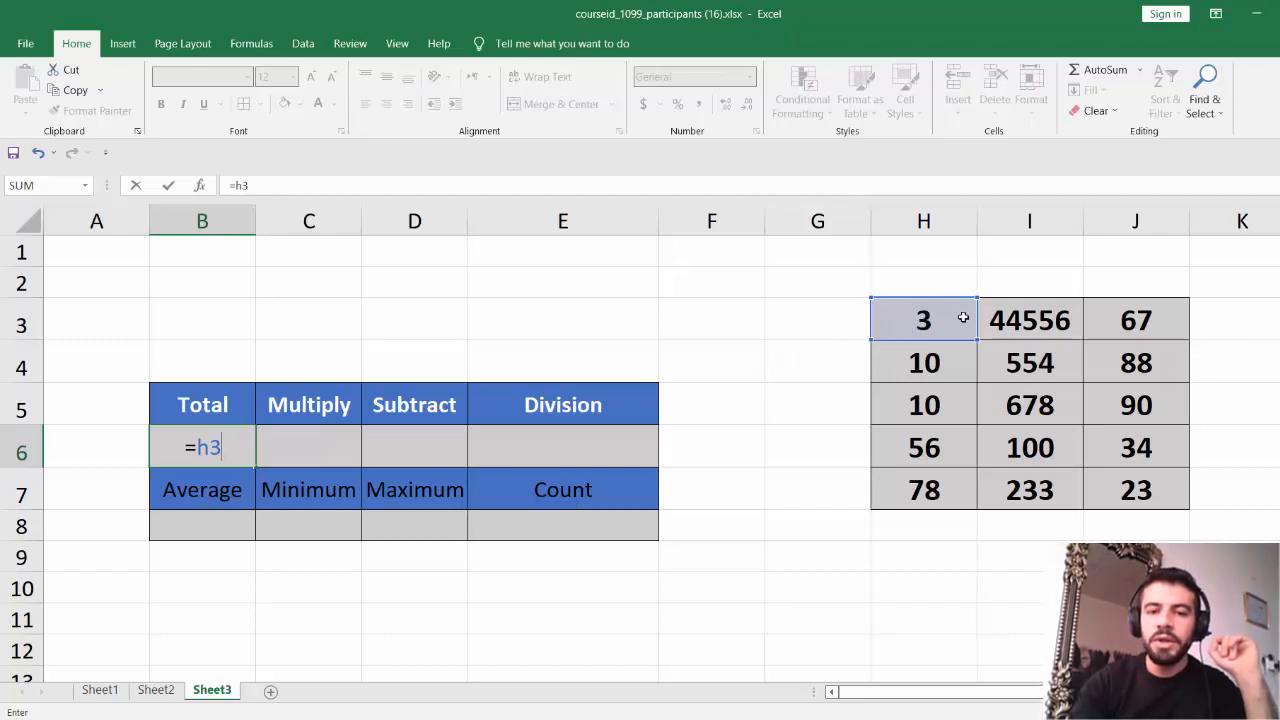
{"action": "type", "text": "+"}
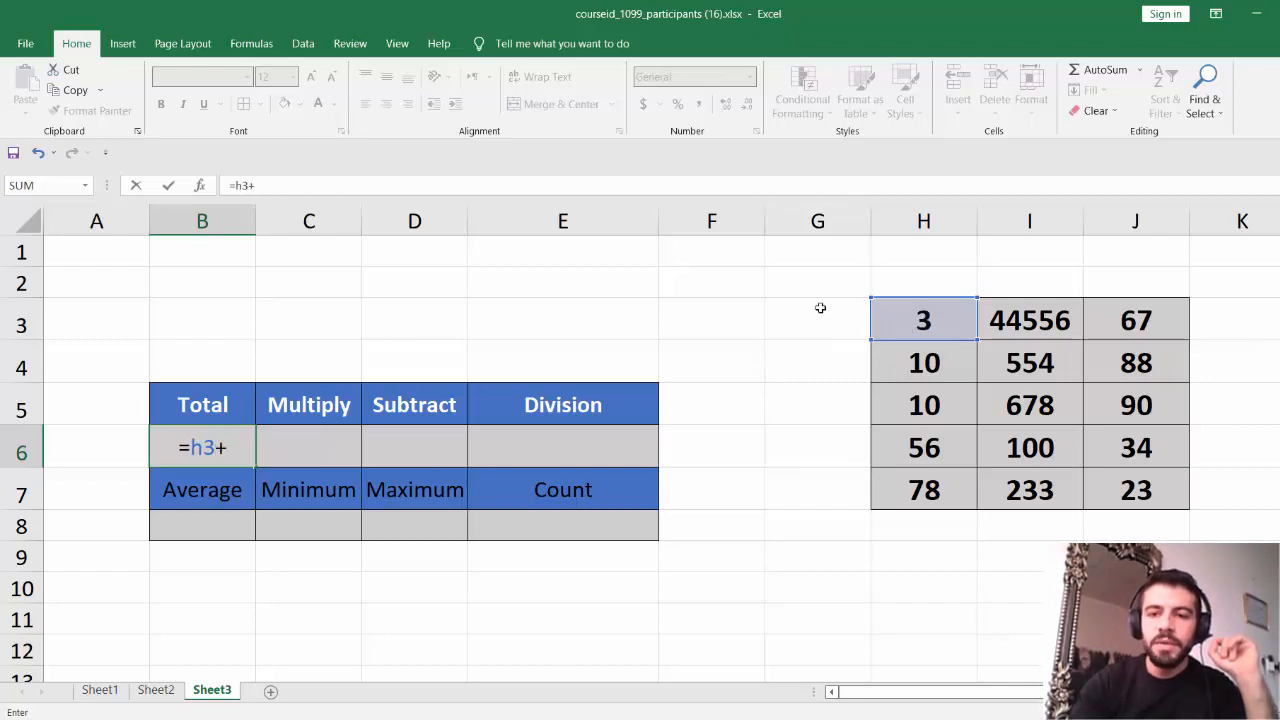
{"action": "left_click", "coordinate": [920, 364]}
{"action": "type", "text": "+"}
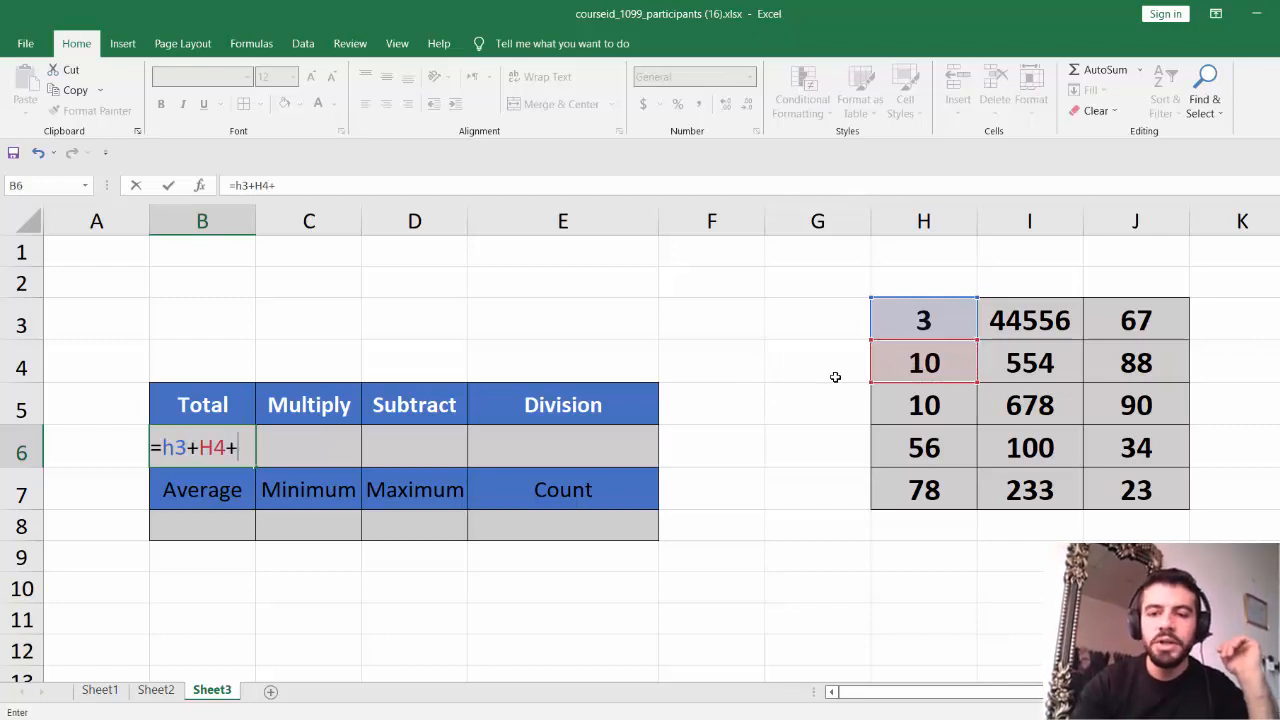
{"action": "type", "text": "+"}
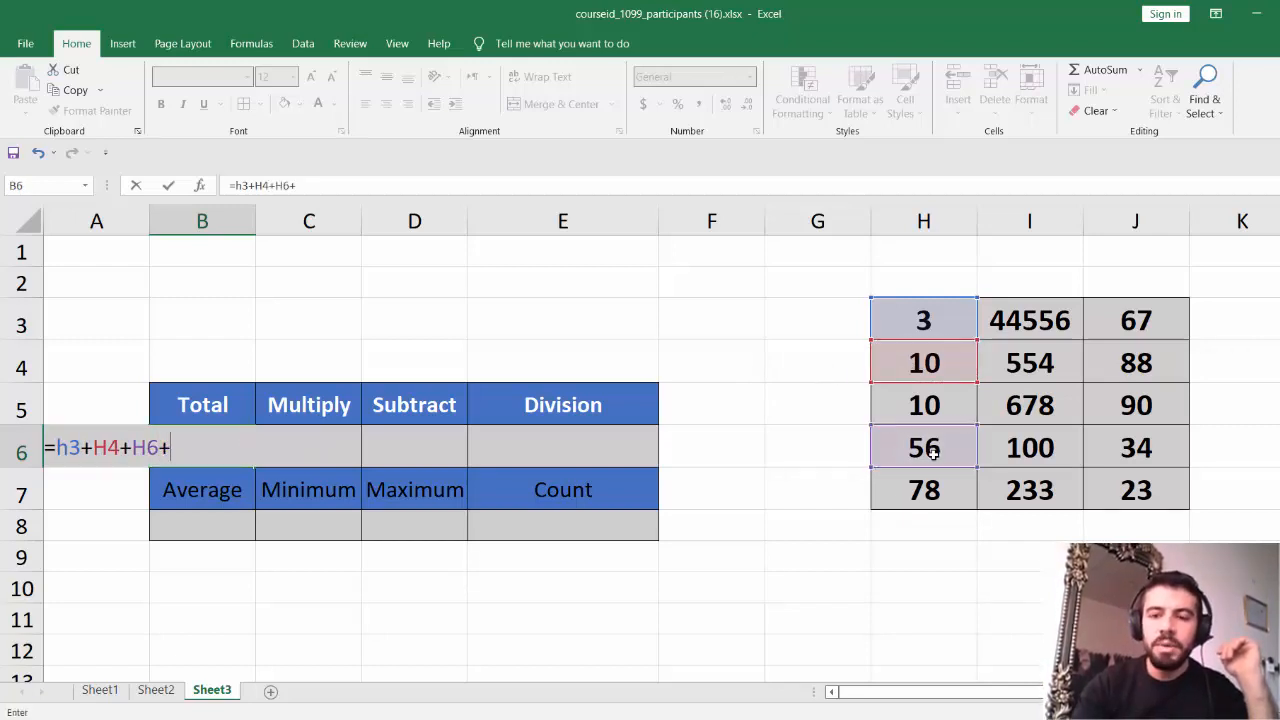
{"action": "left_click", "coordinate": [936, 486]}
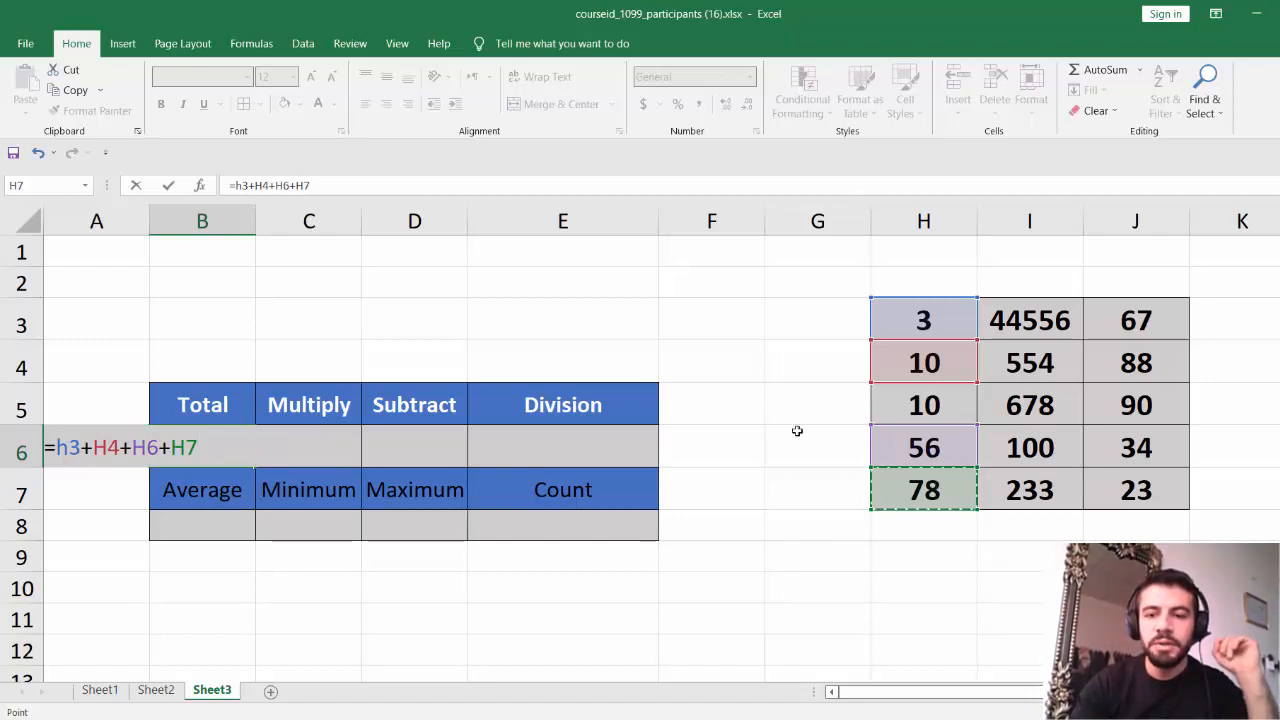
{"action": "type", "text": "+"}
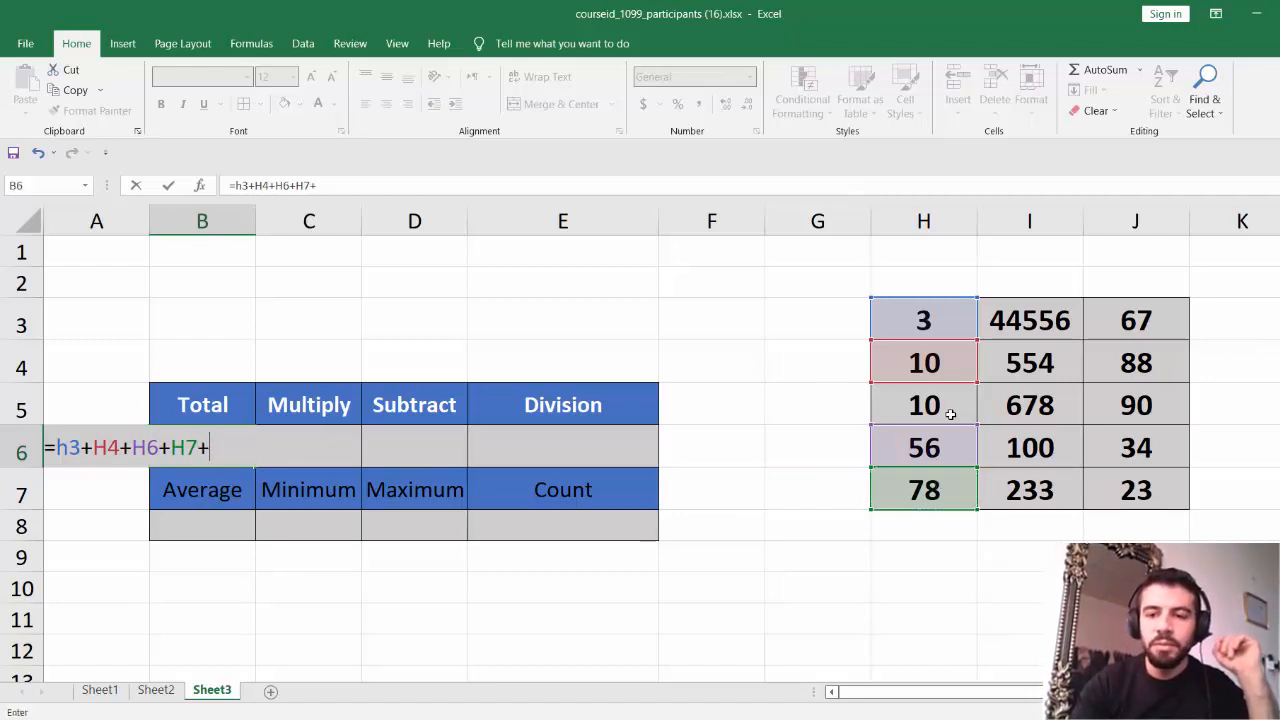
{"action": "left_click", "coordinate": [945, 413]}
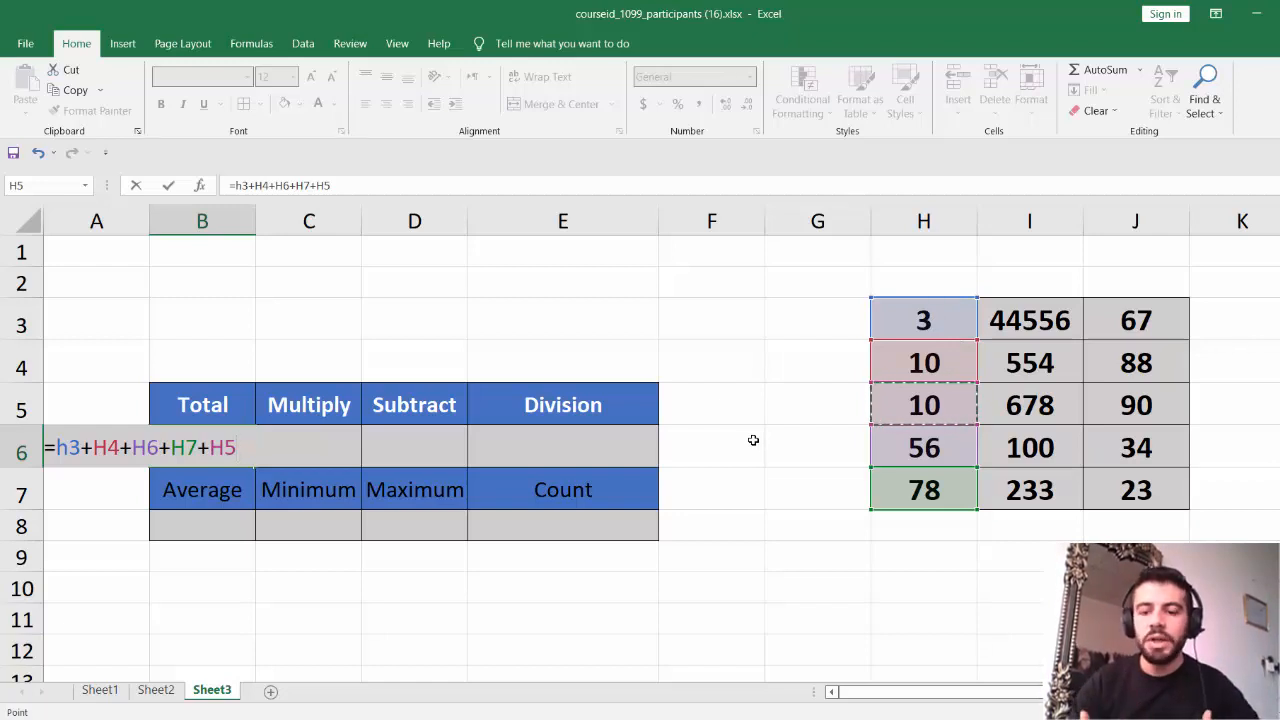
{"action": "key", "text": "Return"}
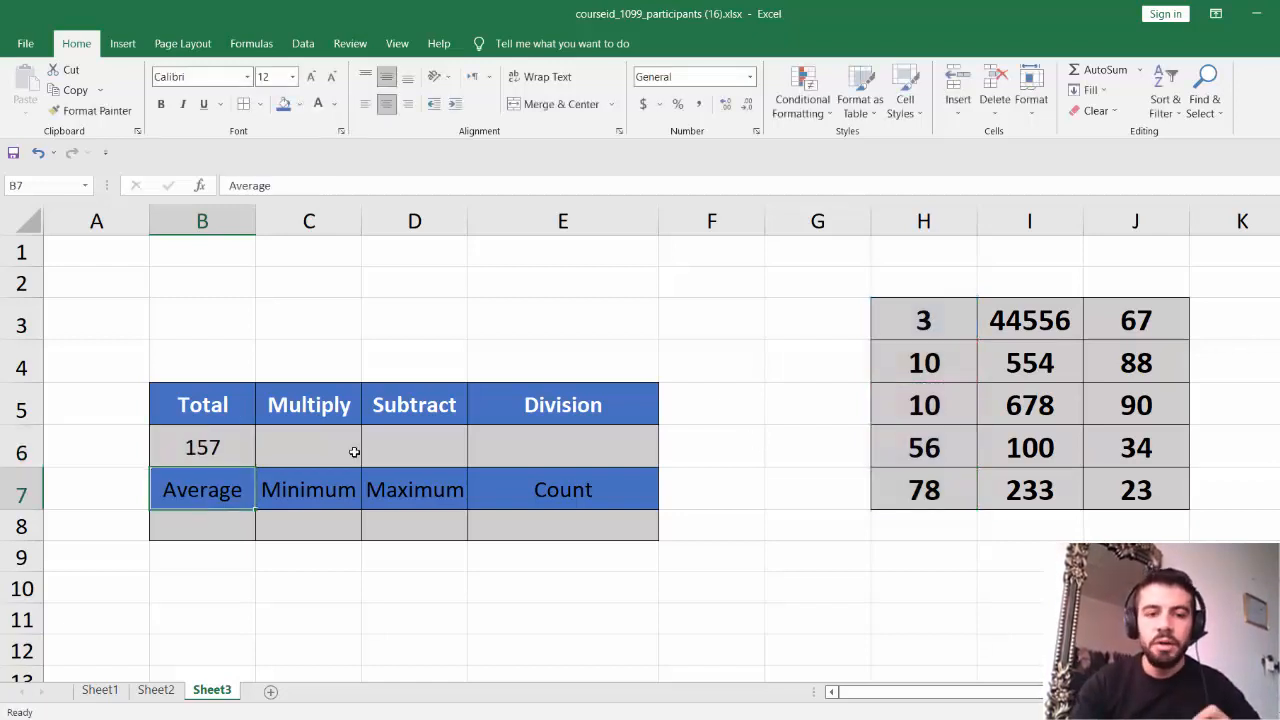
Change the third number of the first data column, cell H5, to 100 and check the Total cell B6
{"action": "left_click", "coordinate": [911, 400]}
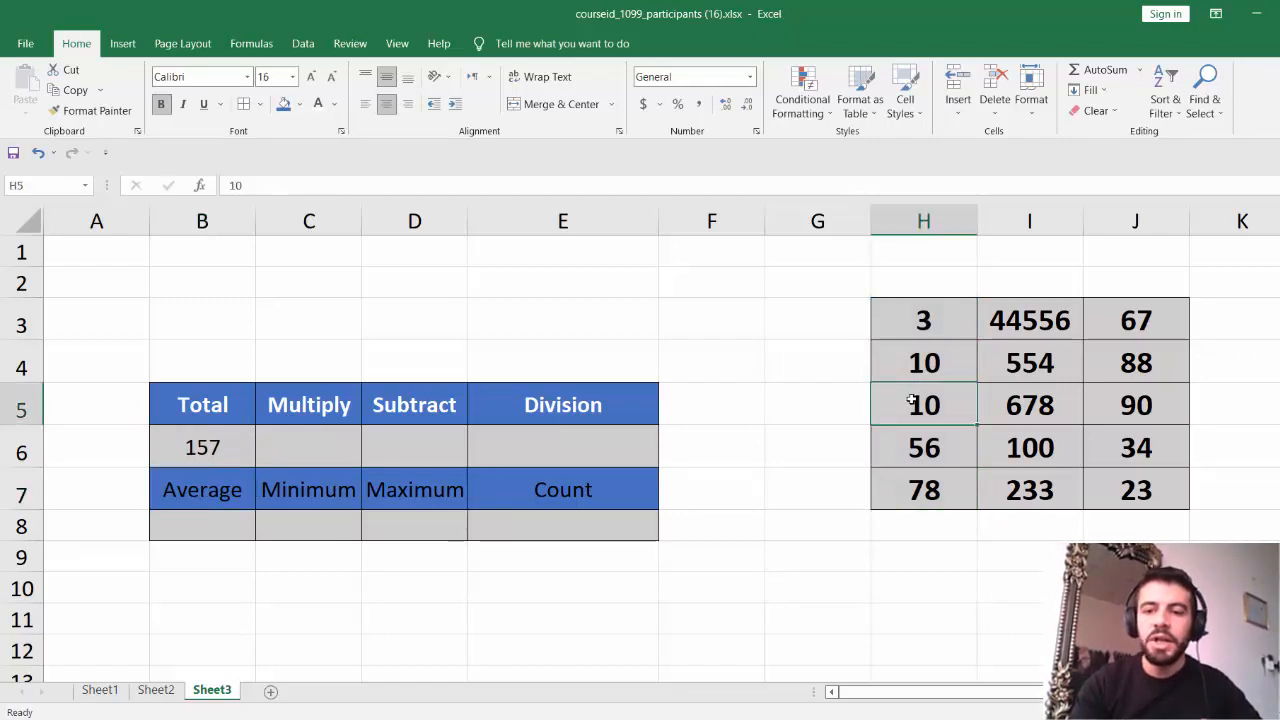
{"action": "type", "text": "100"}
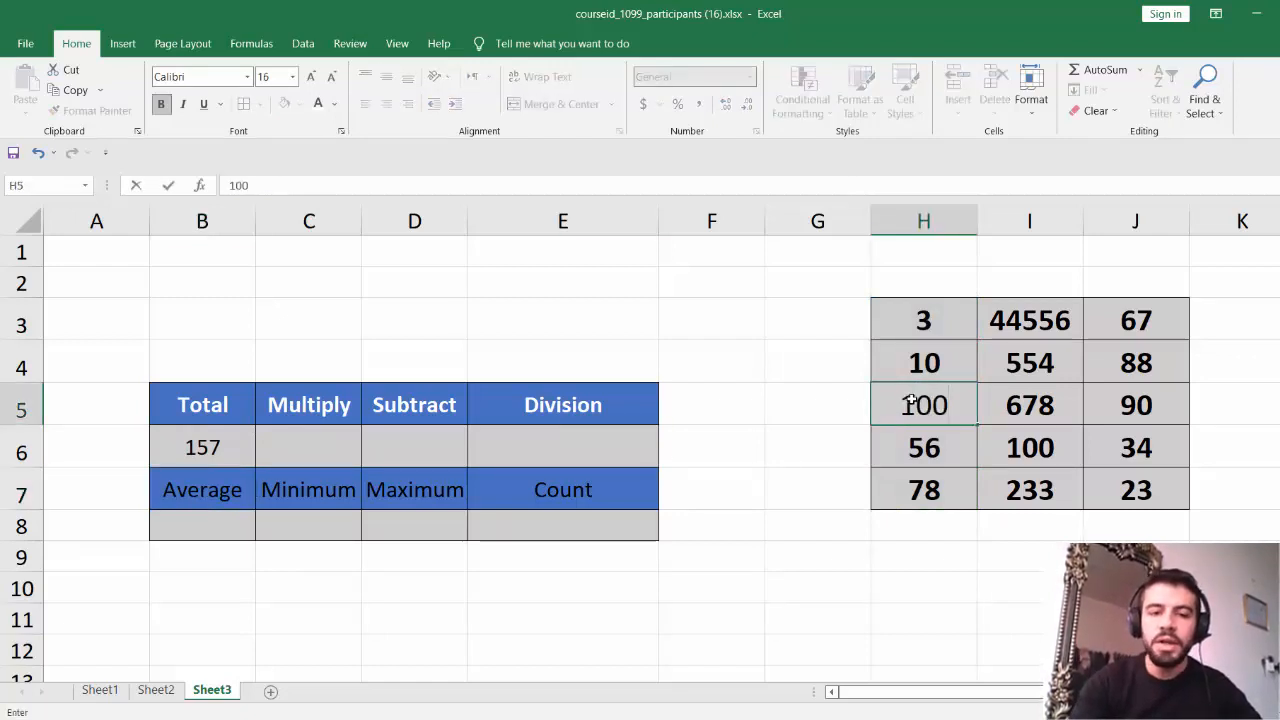
{"action": "key", "text": "Return"}
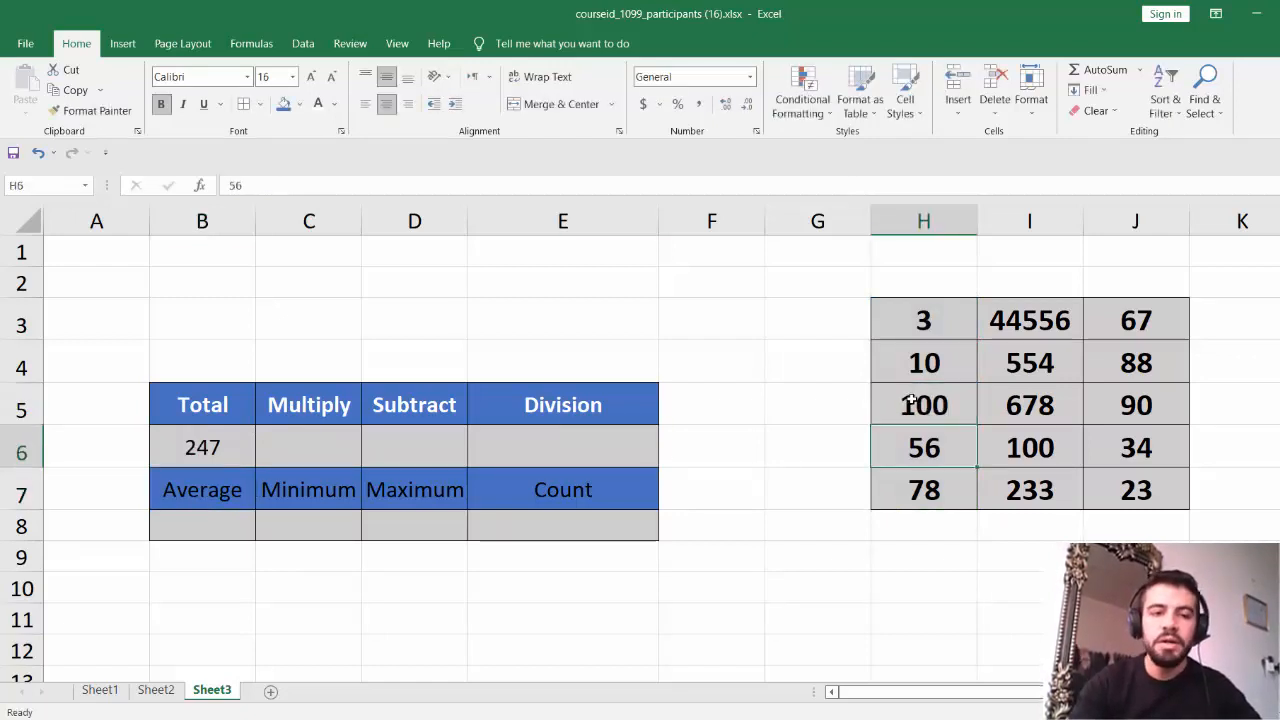
{"action": "left_click", "coordinate": [201, 455]}
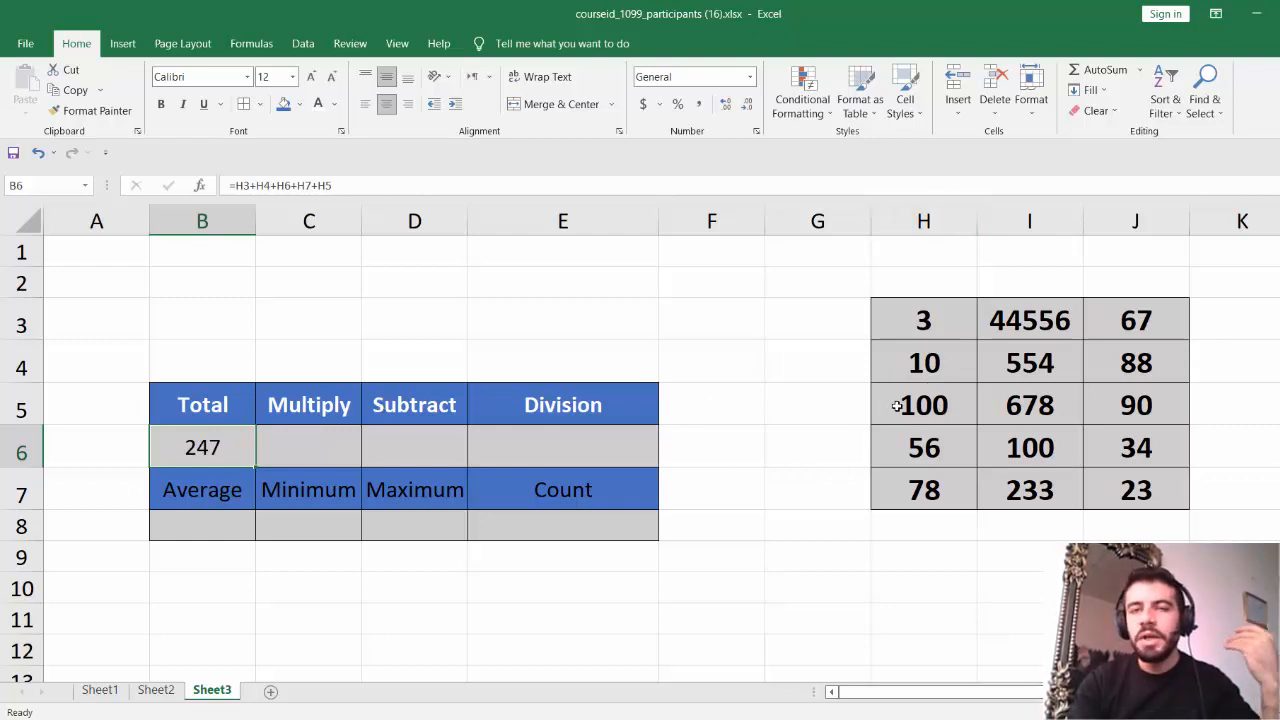
Enter the formula =H3*H4*H5 in the Multiply result cell C6 to multiply the column's first three numbers
{"action": "left_click", "coordinate": [292, 450]}
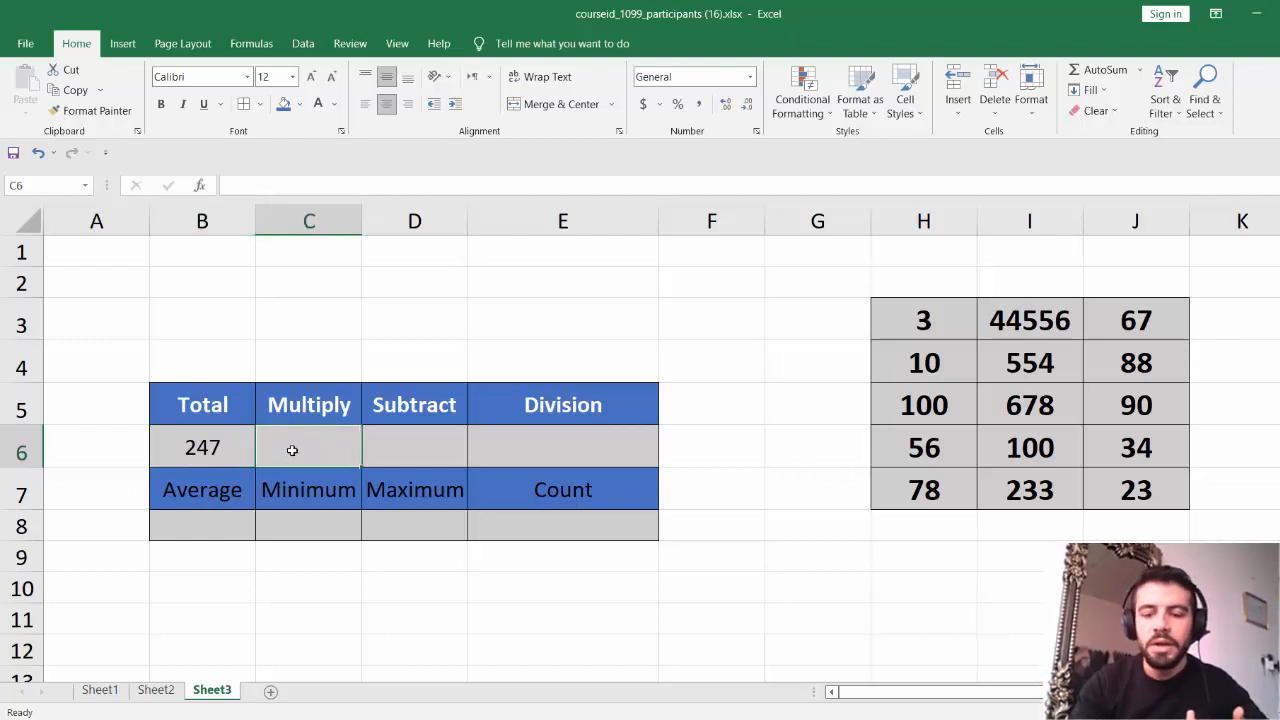
{"action": "type", "text": "="}
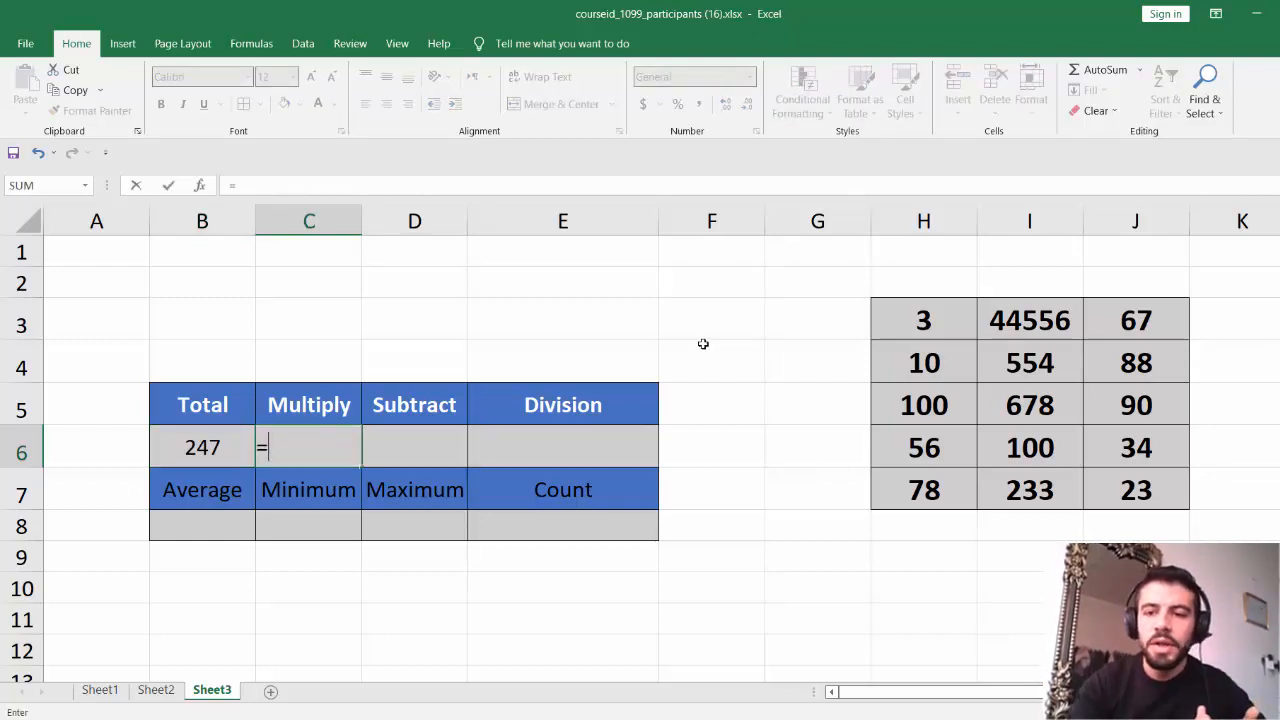
{"action": "left_click", "coordinate": [916, 328]}
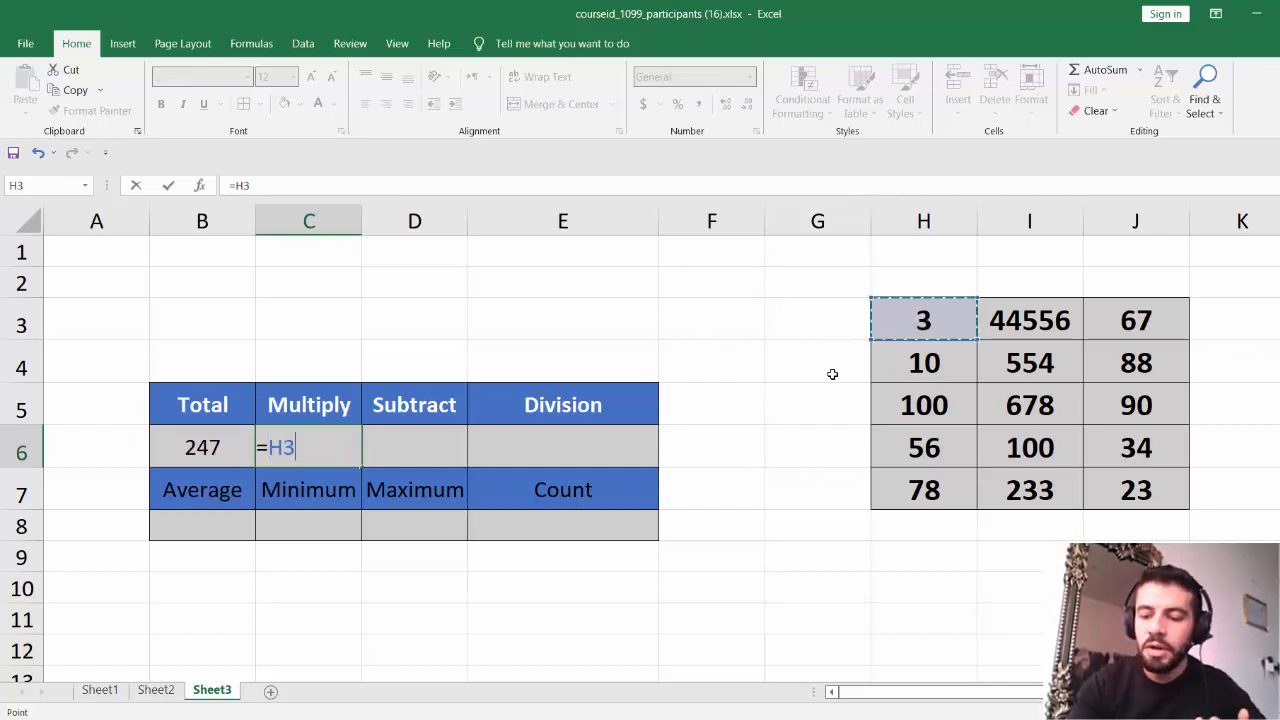
{"action": "type", "text": "*"}
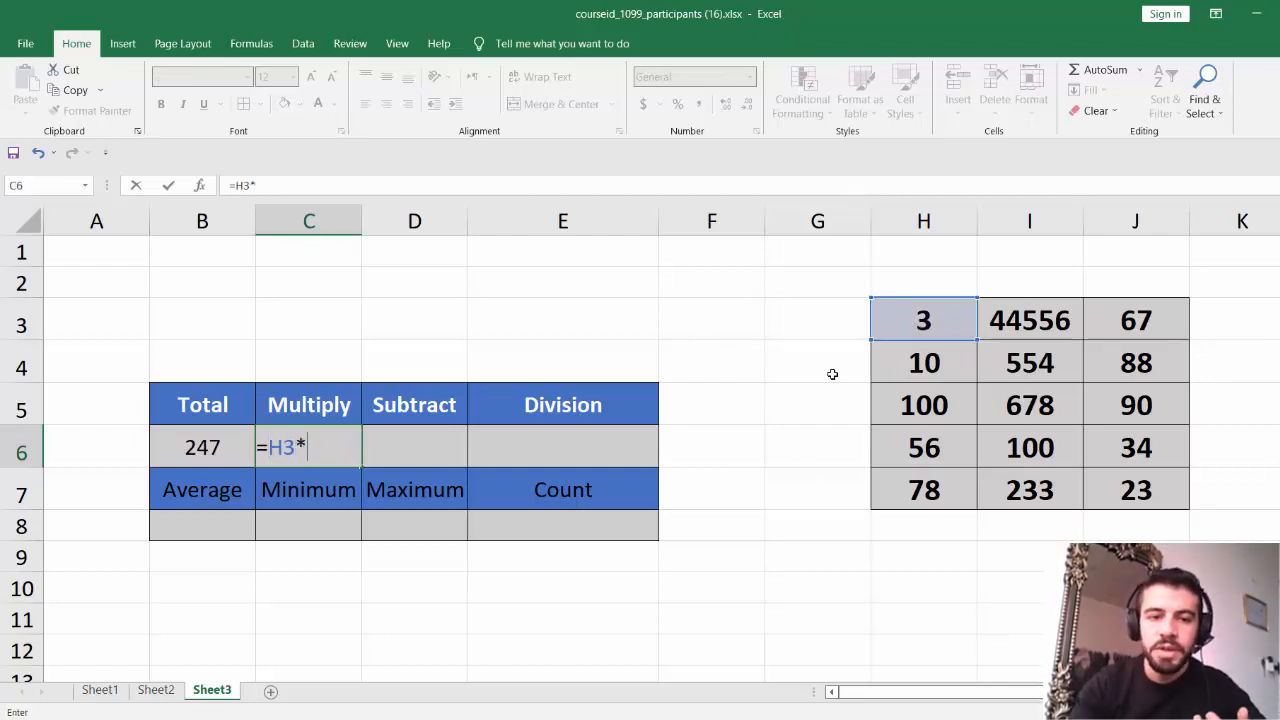
{"action": "left_click", "coordinate": [938, 364]}
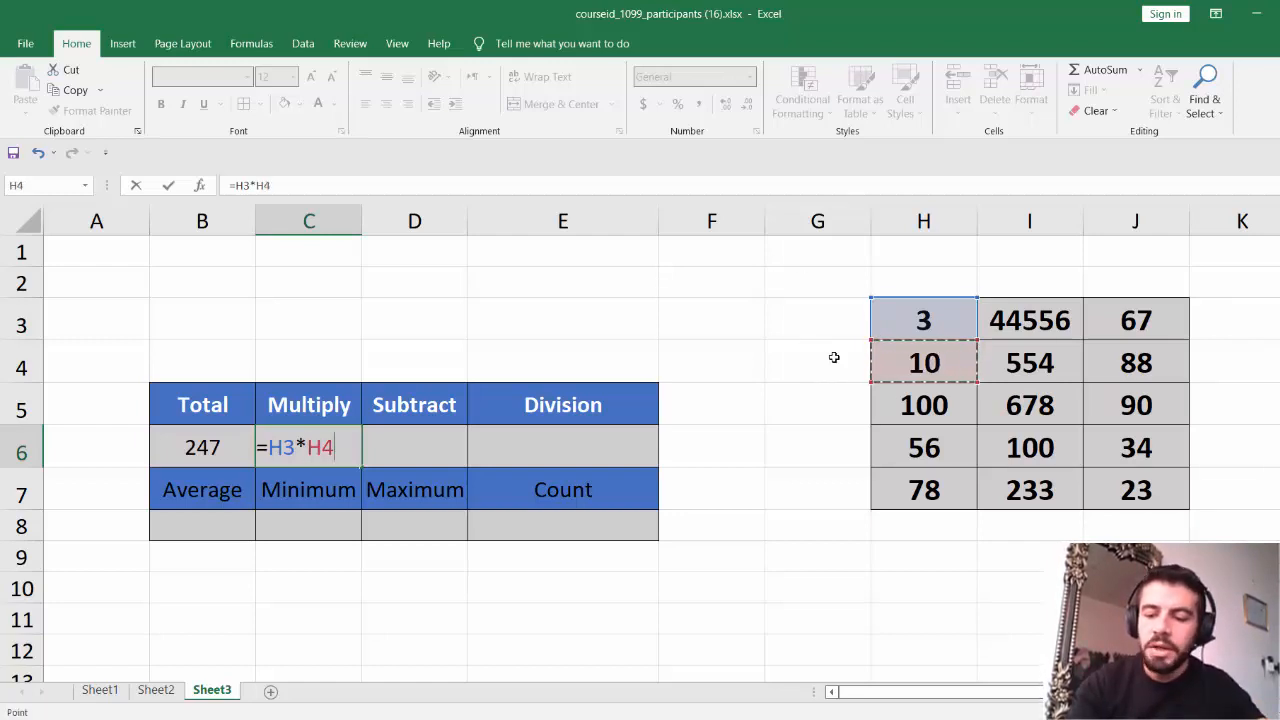
{"action": "type", "text": "*"}
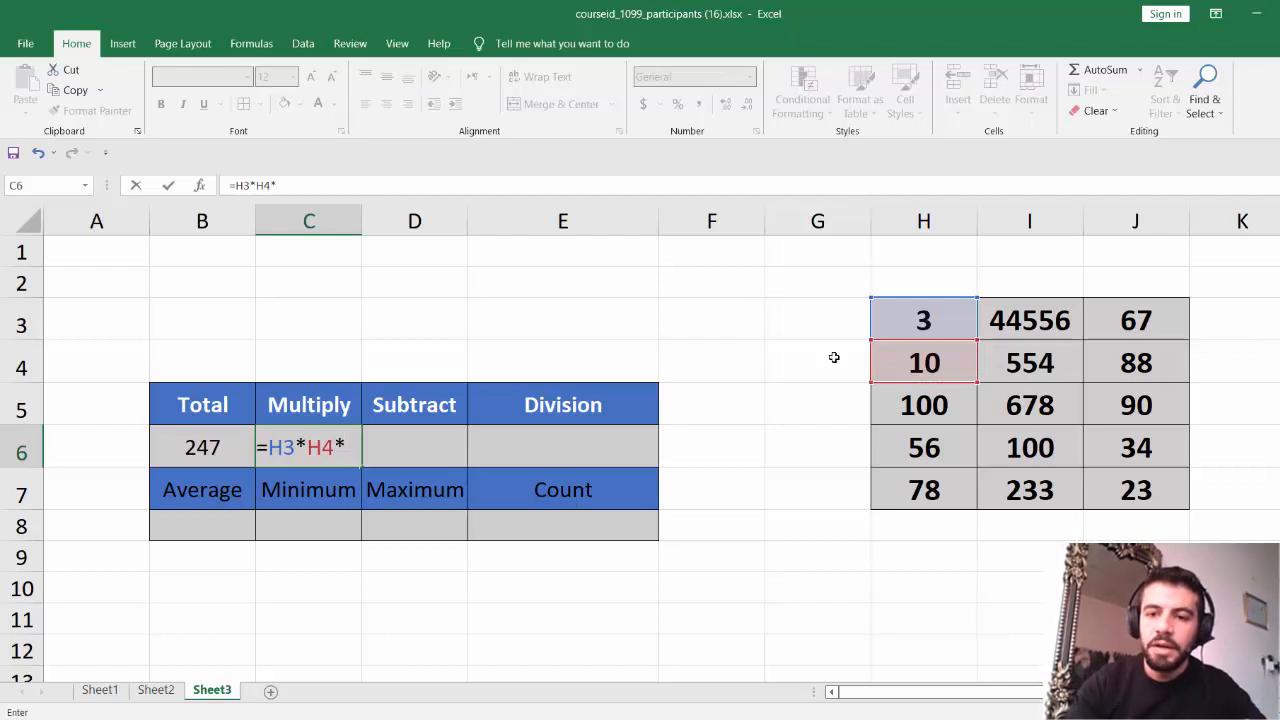
{"action": "left_click", "coordinate": [905, 414]}
{"action": "key", "text": "Return"}
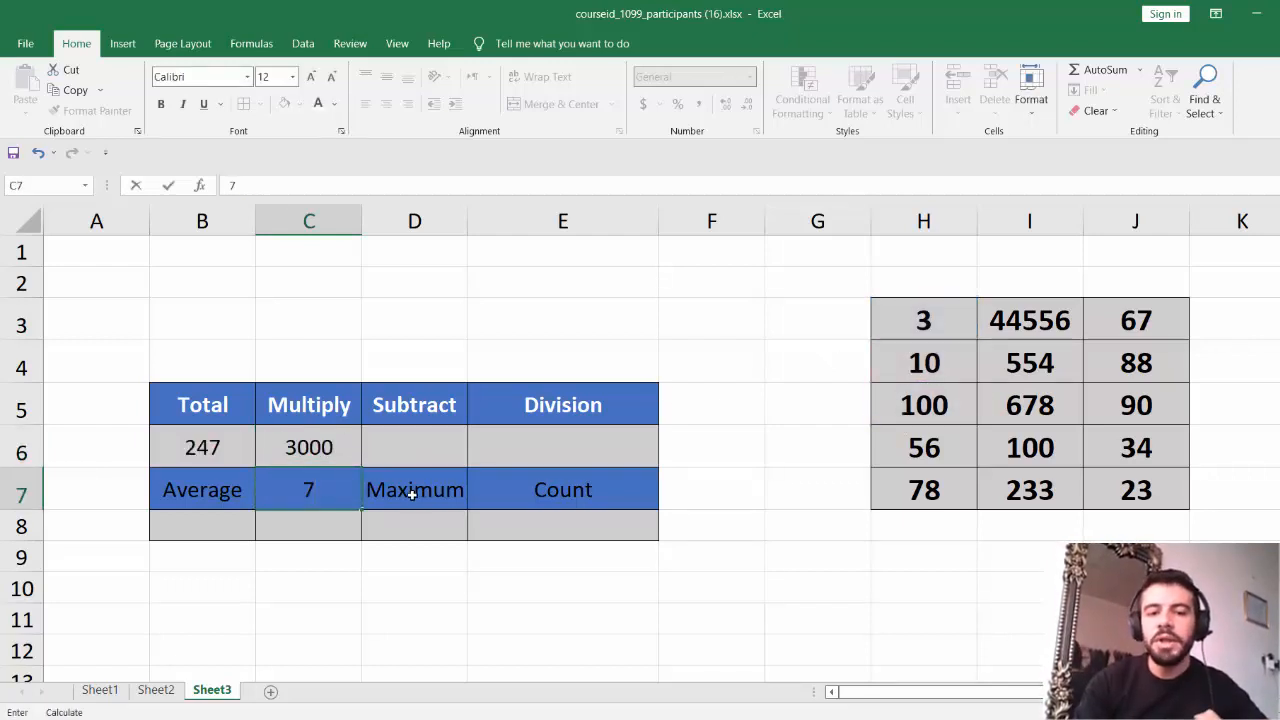
Enter the formula =H5-H4 in the Subtract result cell D6 to subtract the column's second number from its third
{"action": "left_click", "coordinate": [415, 452]}
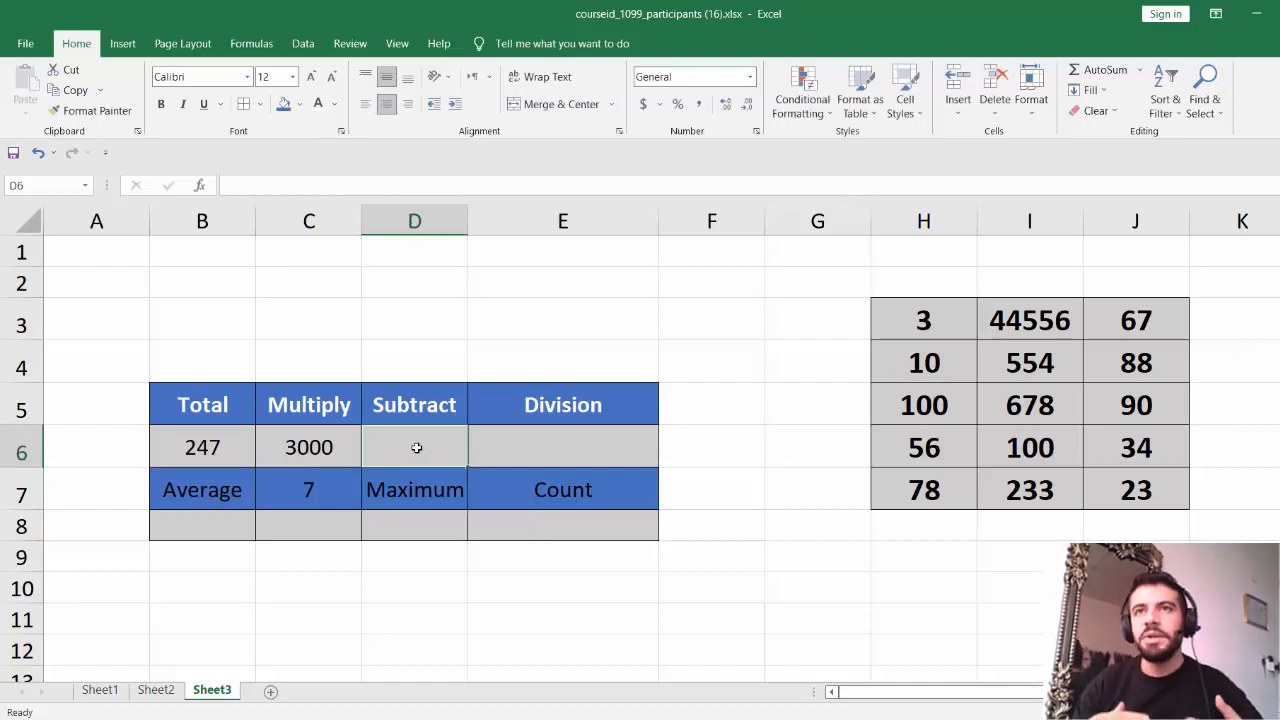
{"action": "type", "text": "="}
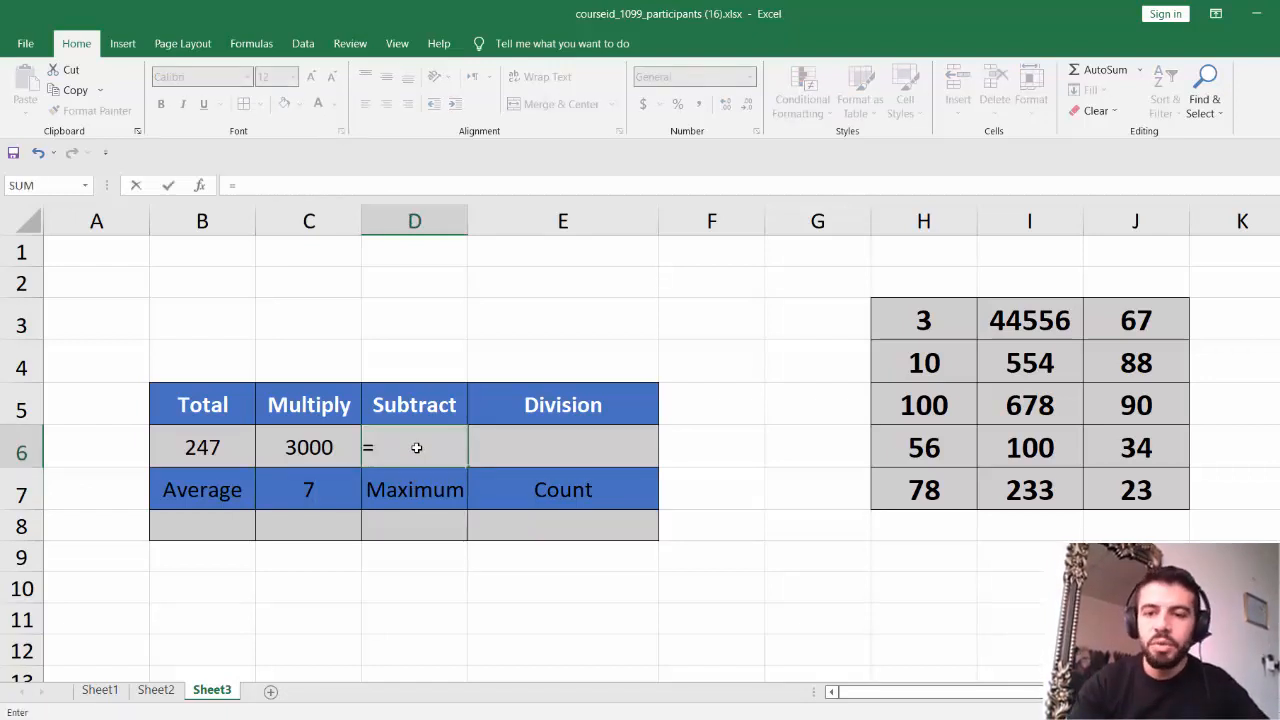
{"action": "left_click", "coordinate": [905, 413]}
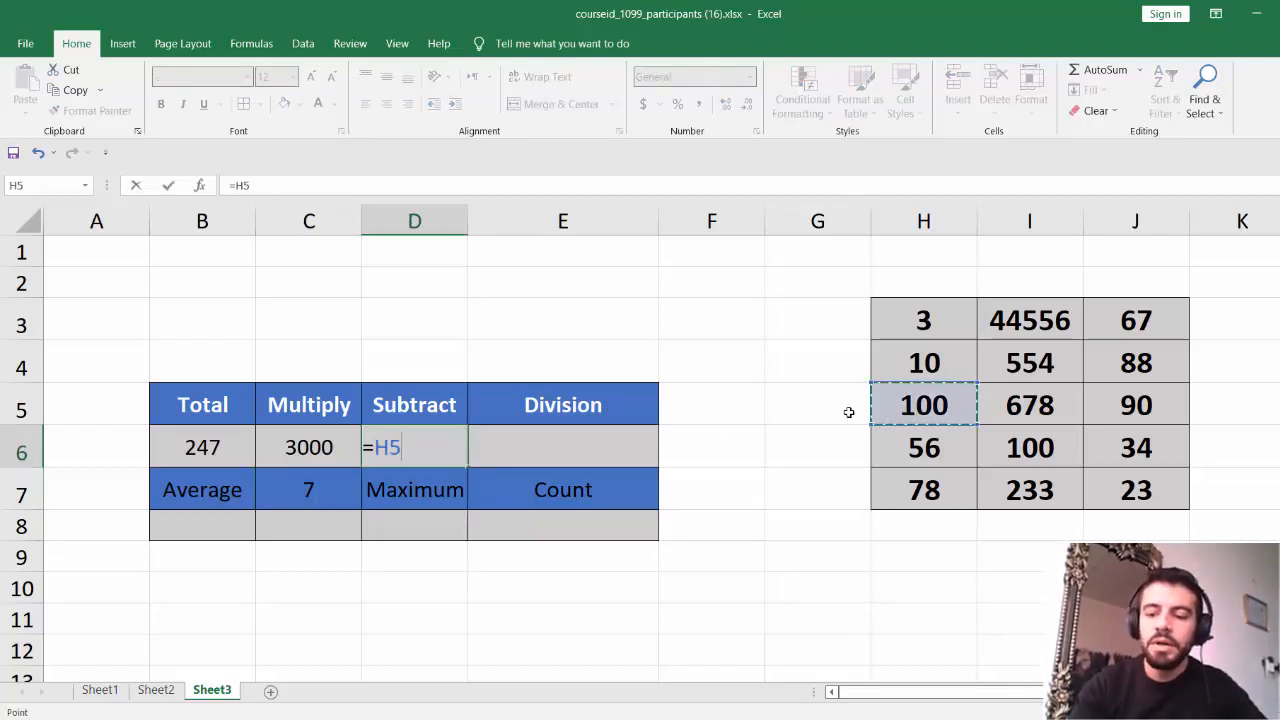
{"action": "type", "text": "-"}
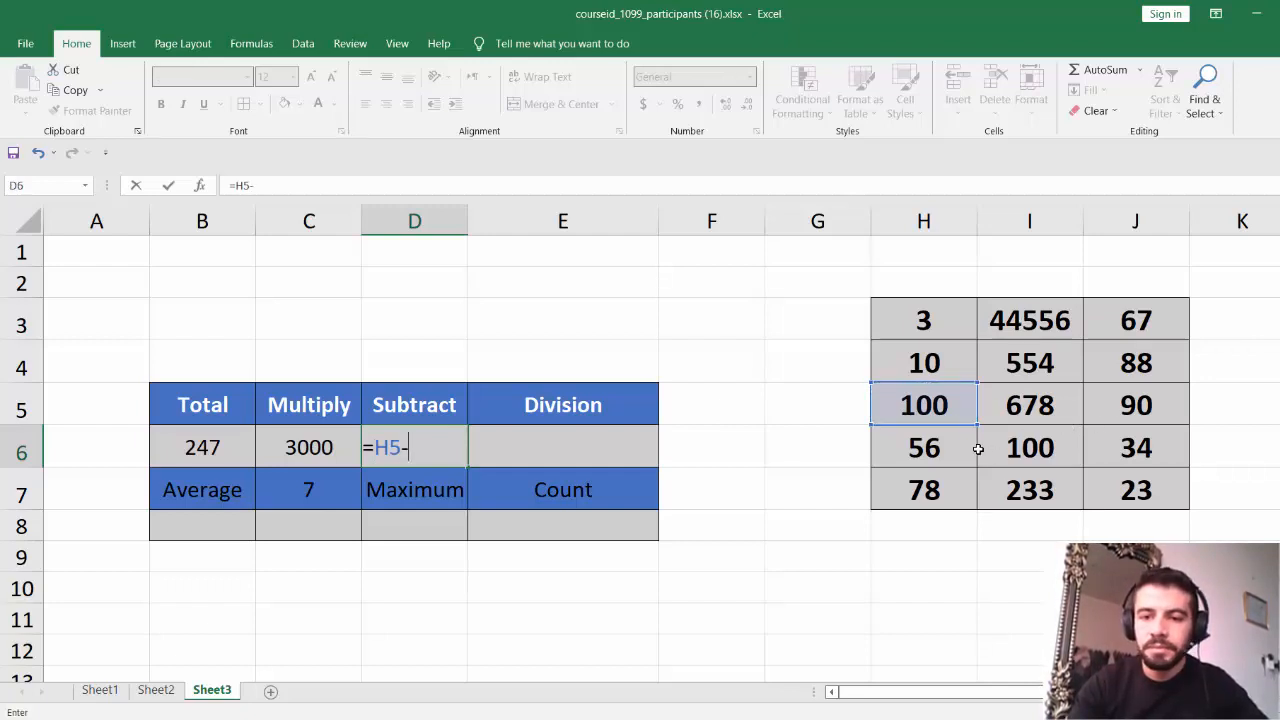
{"action": "left_click", "coordinate": [925, 378]}
{"action": "key", "text": "Return"}
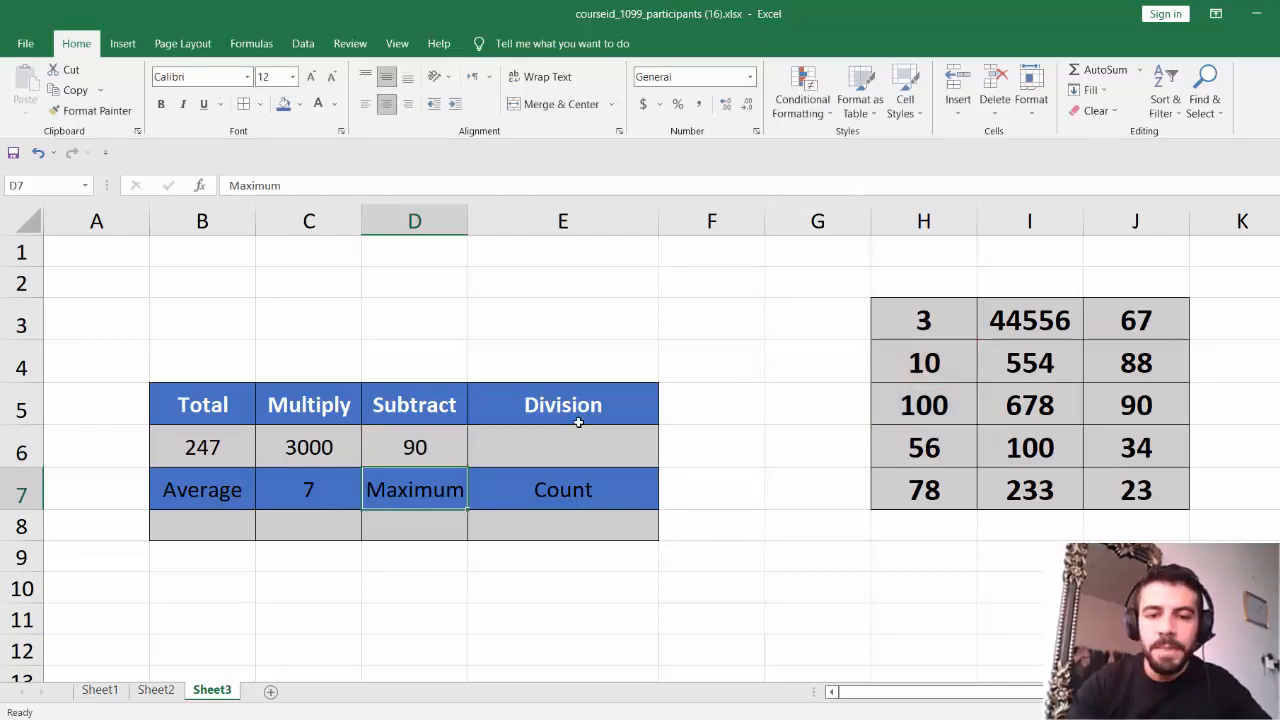
Enter the formula =H5/H3 in the Division result cell E6 to divide the column's third number by its first
{"action": "left_click", "coordinate": [544, 440]}
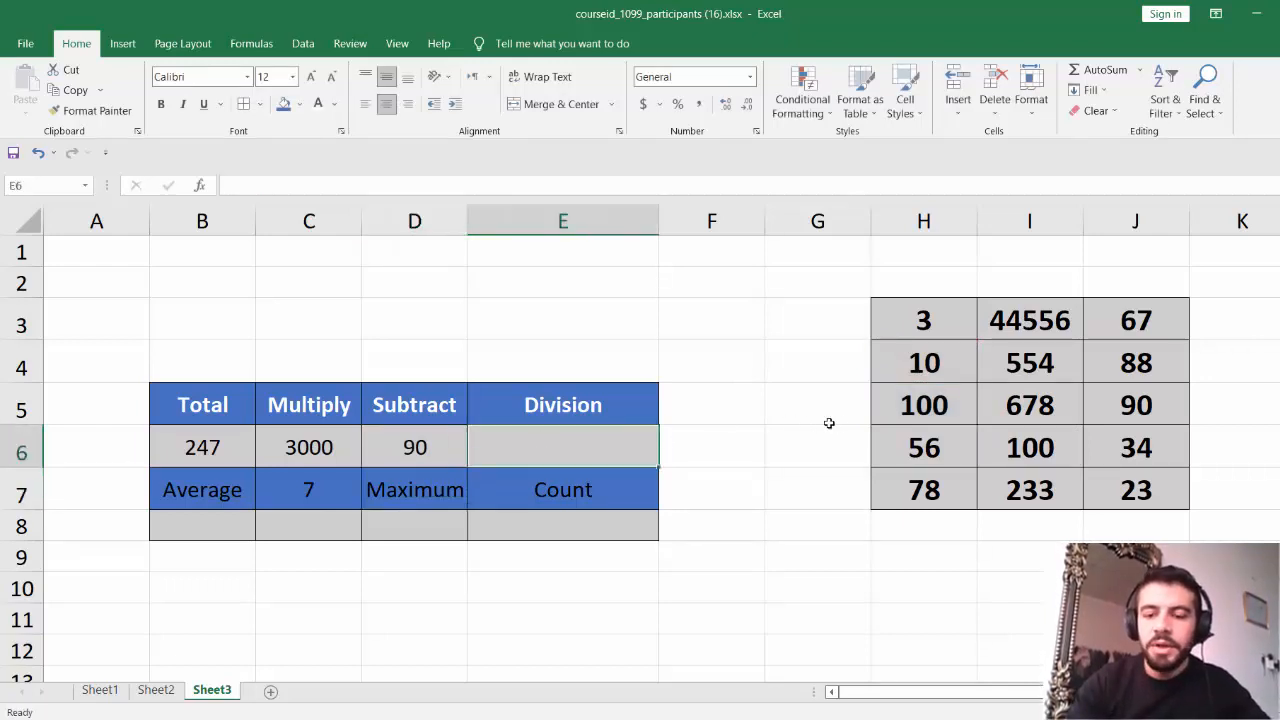
{"action": "type", "text": "="}
{"action": "left_click", "coordinate": [940, 405]}
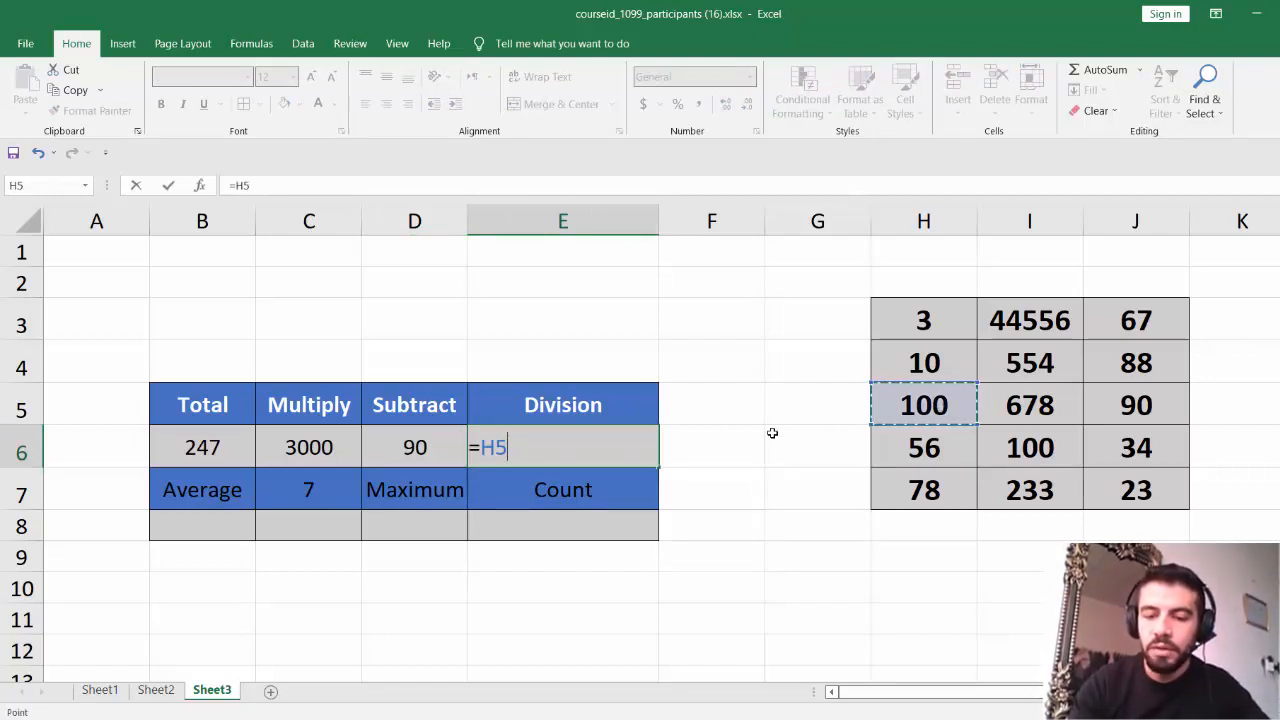
{"action": "type", "text": "/"}
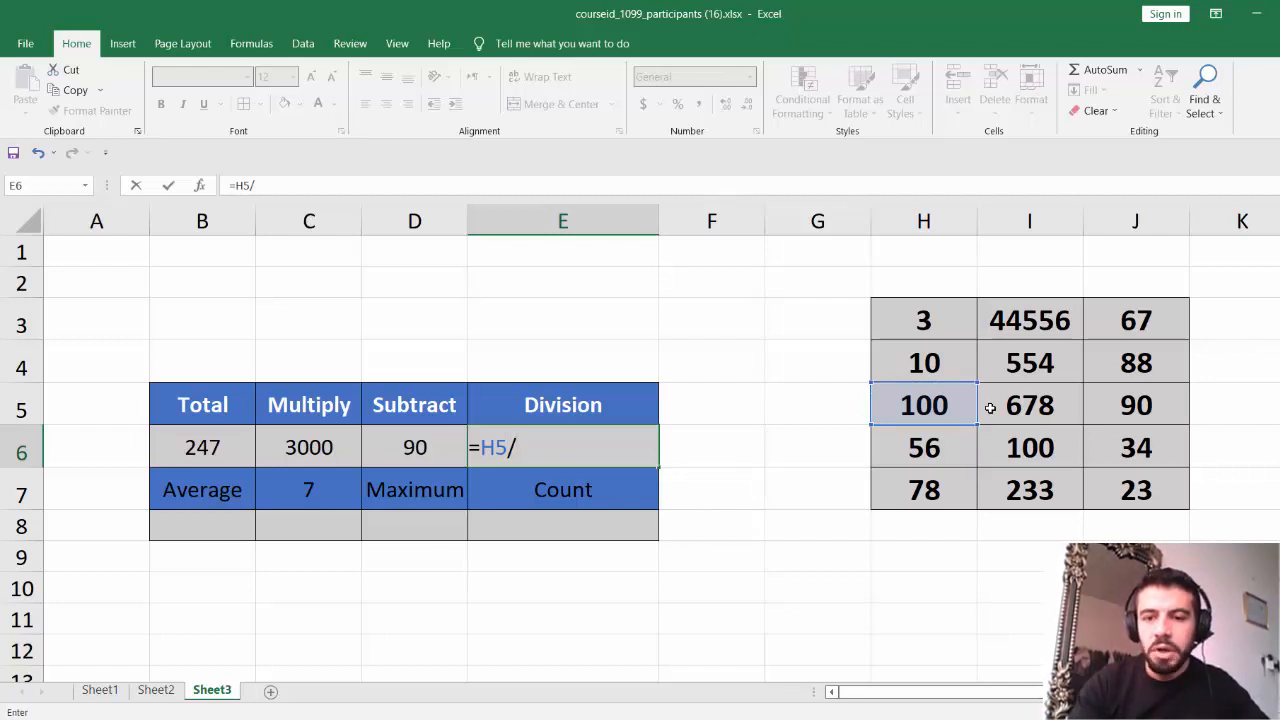
{"action": "left_click", "coordinate": [933, 330]}
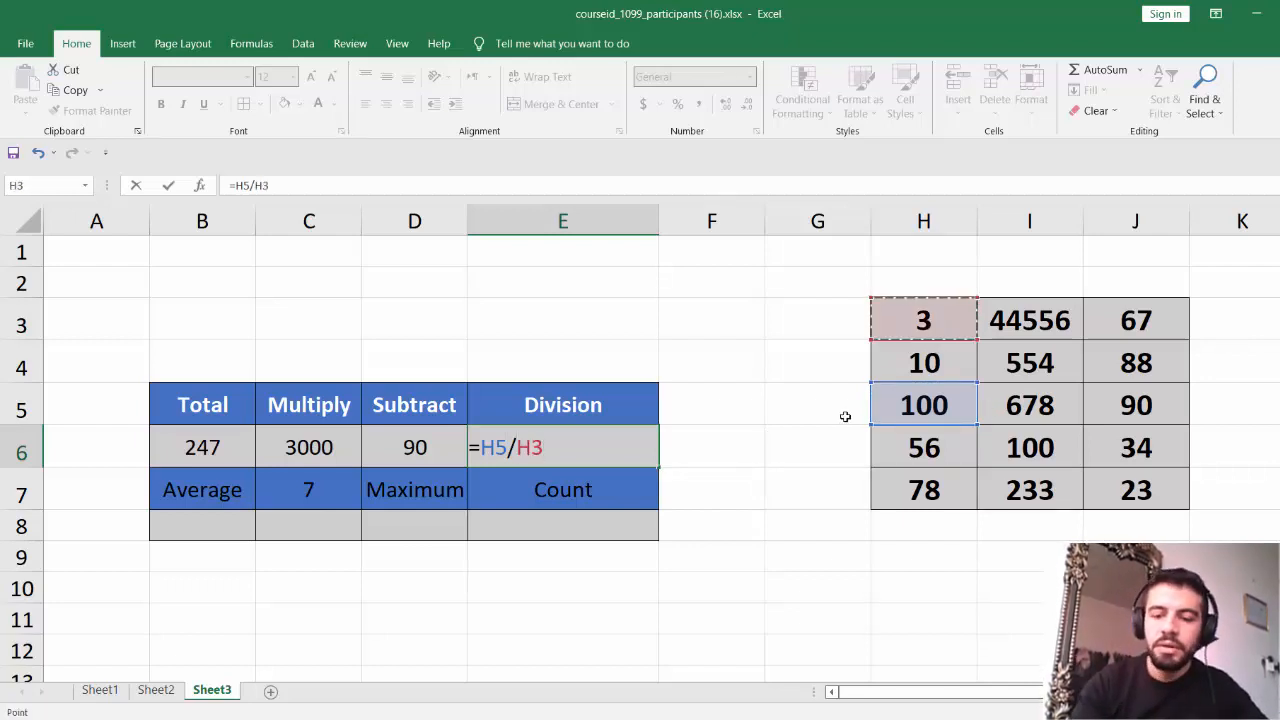
{"action": "key", "text": "Return"}
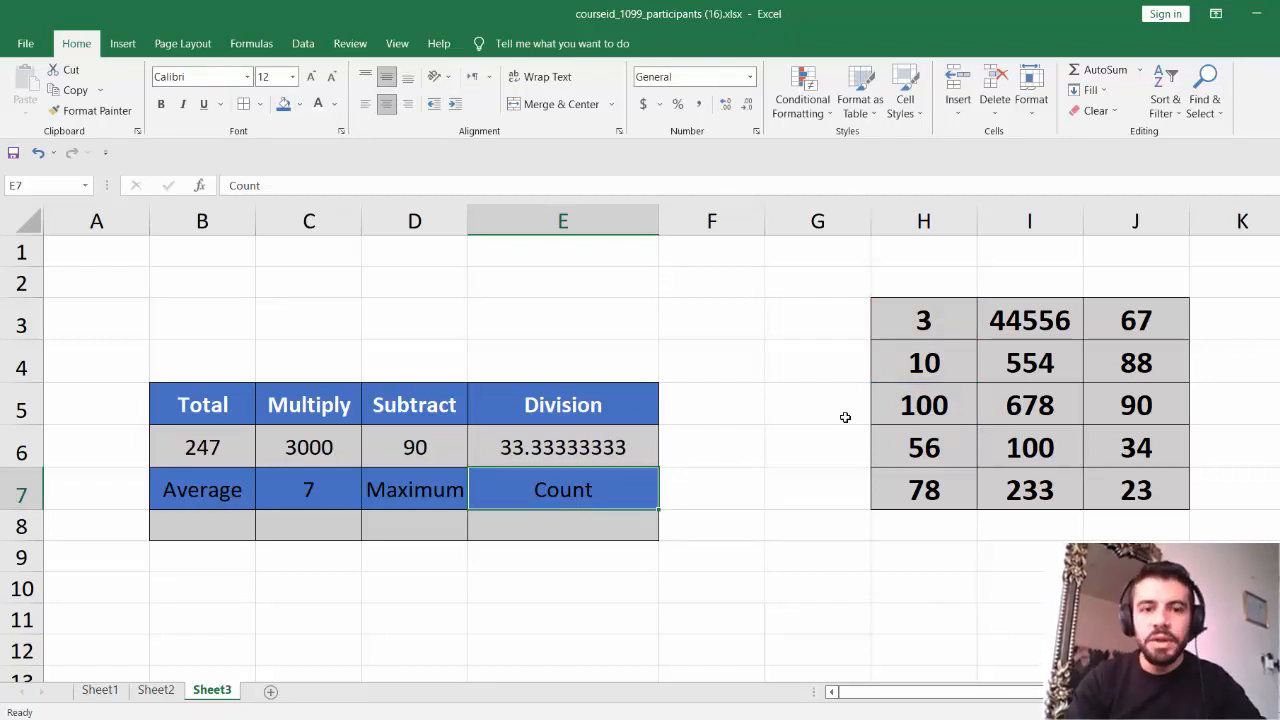
Widen column B and go through the five numbers of the first data column, H3 to H7, for the average
{"action": "left_click_drag", "start_coordinate": [256, 218], "coordinate": [306, 218]}
{"action": "left_click", "coordinate": [206, 525]}
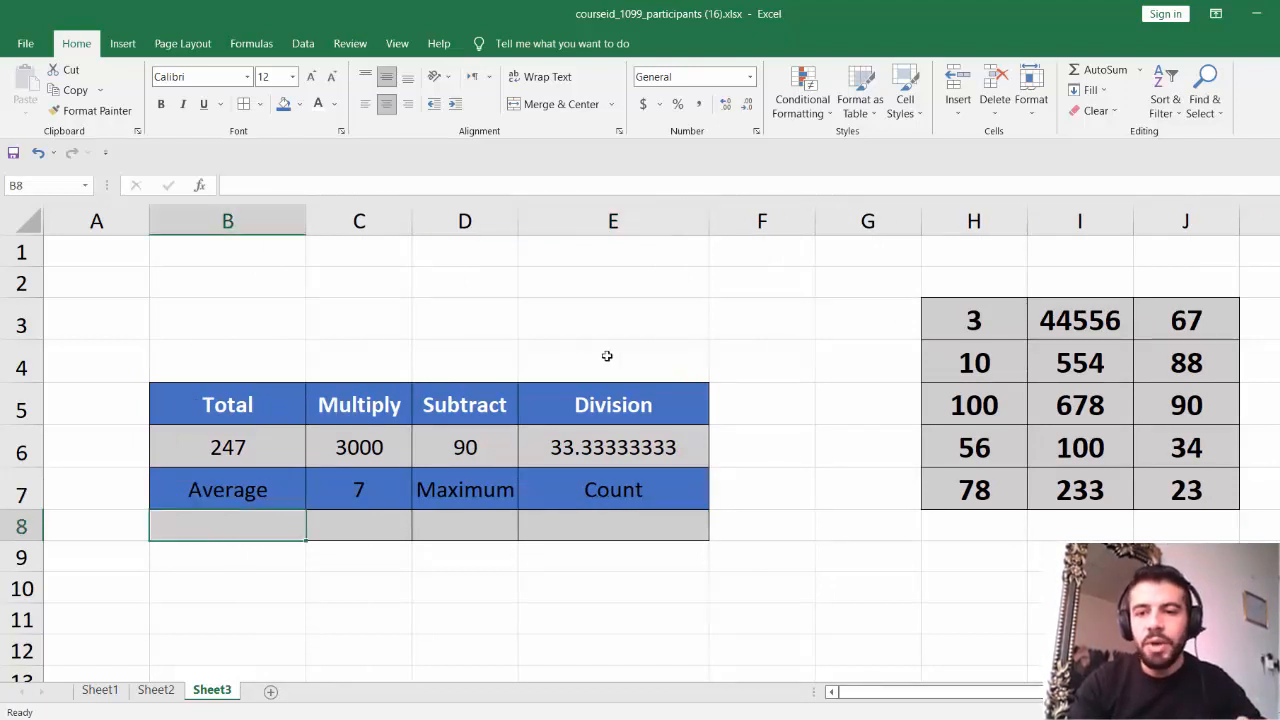
{"action": "left_click", "coordinate": [944, 324]}
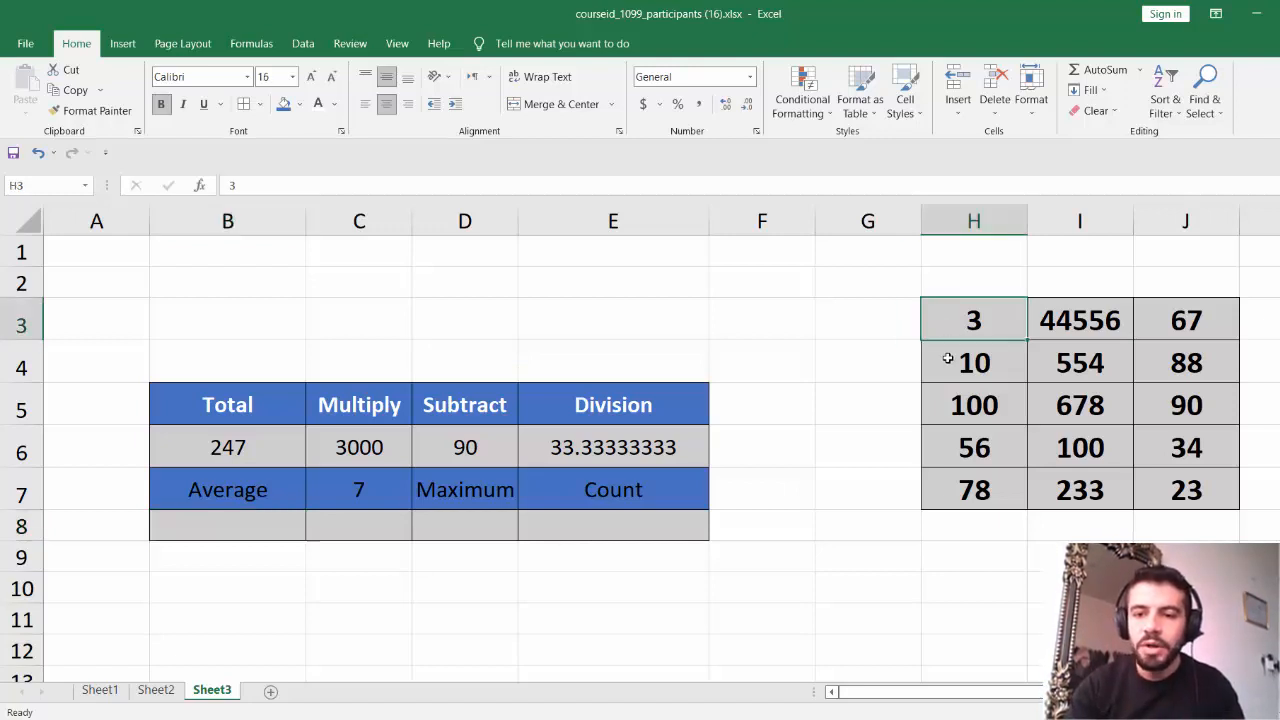
{"action": "left_click", "coordinate": [946, 362]}
{"action": "left_click", "coordinate": [946, 412]}
{"action": "left_click", "coordinate": [949, 451]}
{"action": "left_click", "coordinate": [957, 487]}
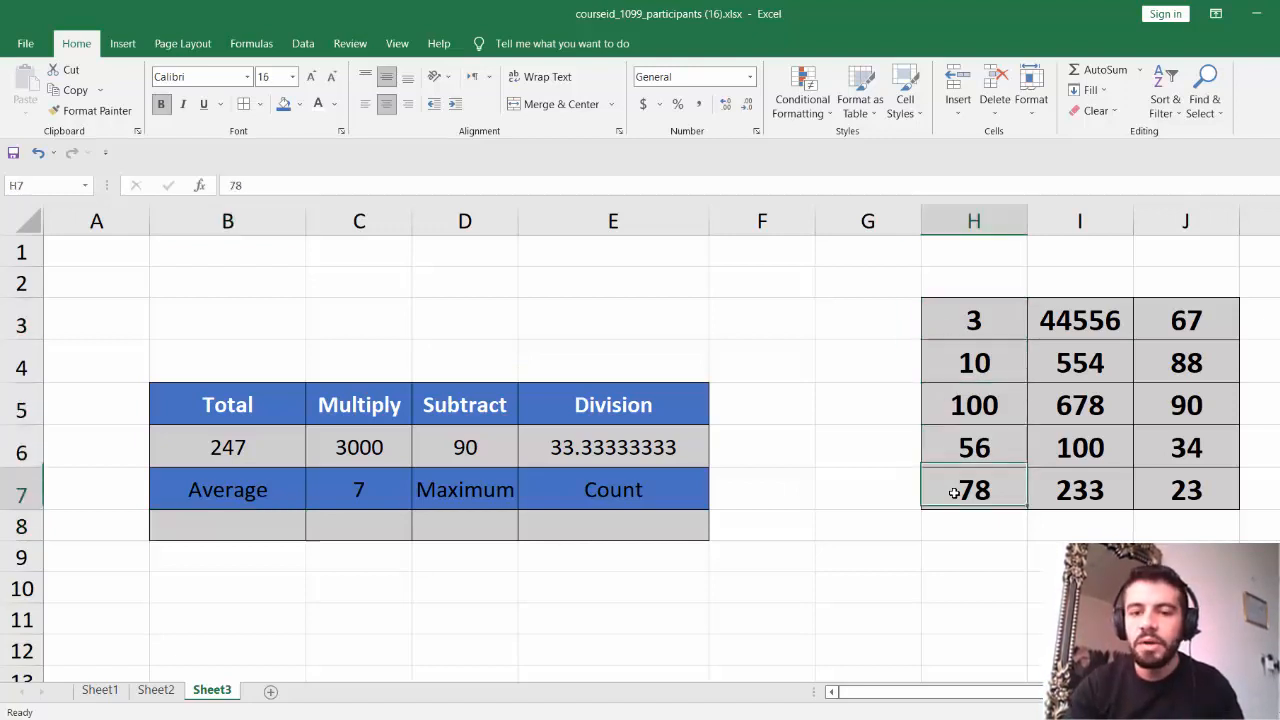
Enter the formula =H3+H4+H5+H6+H7/5 in the Average result cell B8, using references to the first data column
{"action": "left_click", "coordinate": [268, 525]}
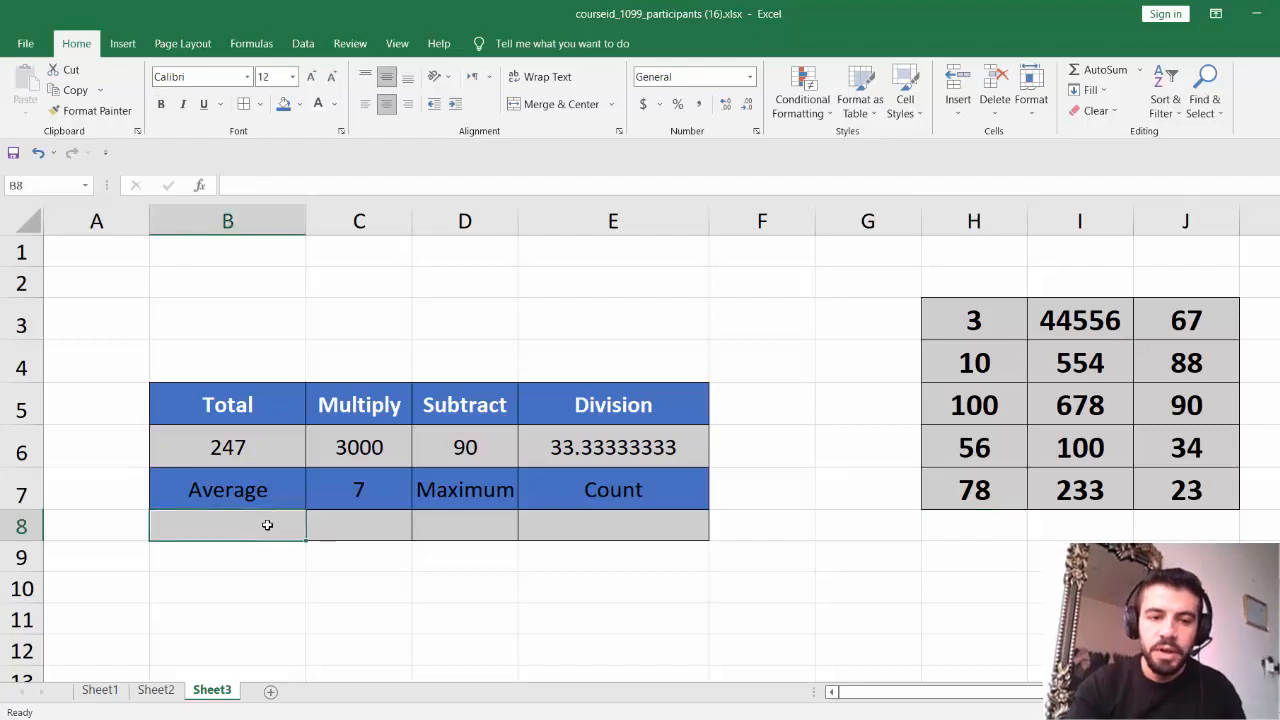
{"action": "type", "text": "=("}
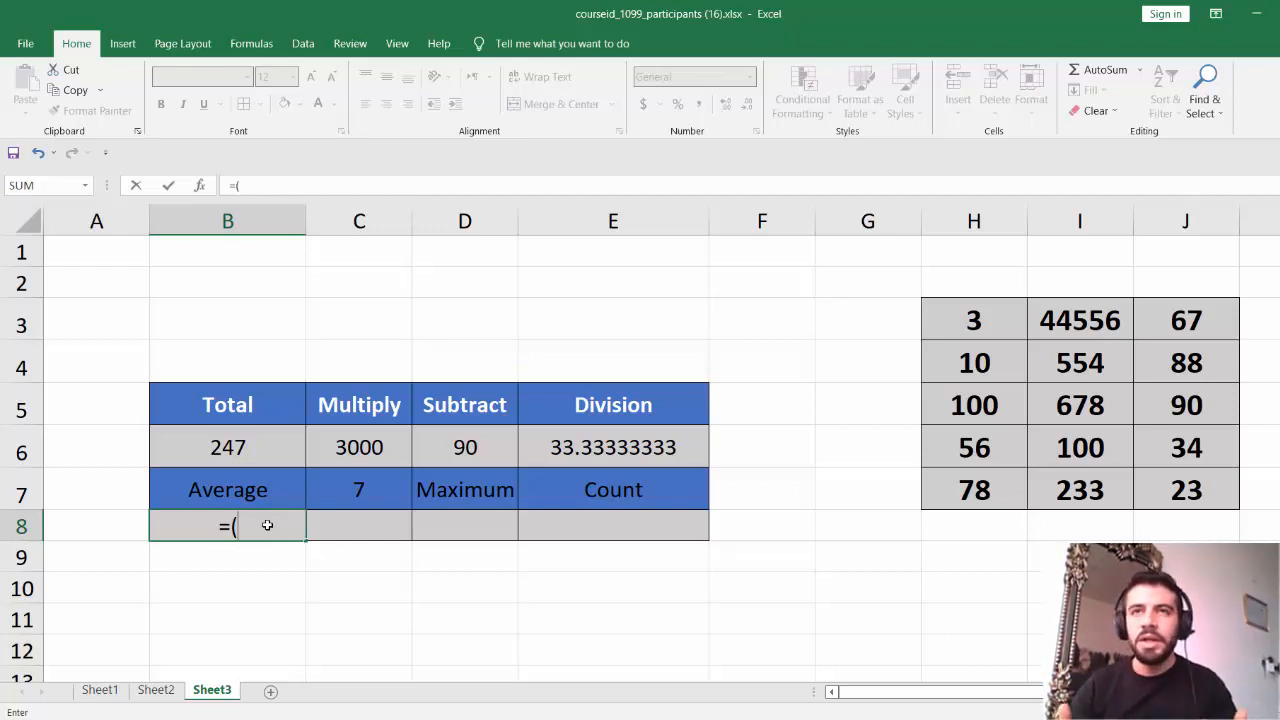
{"action": "key", "text": "BackSpace"}
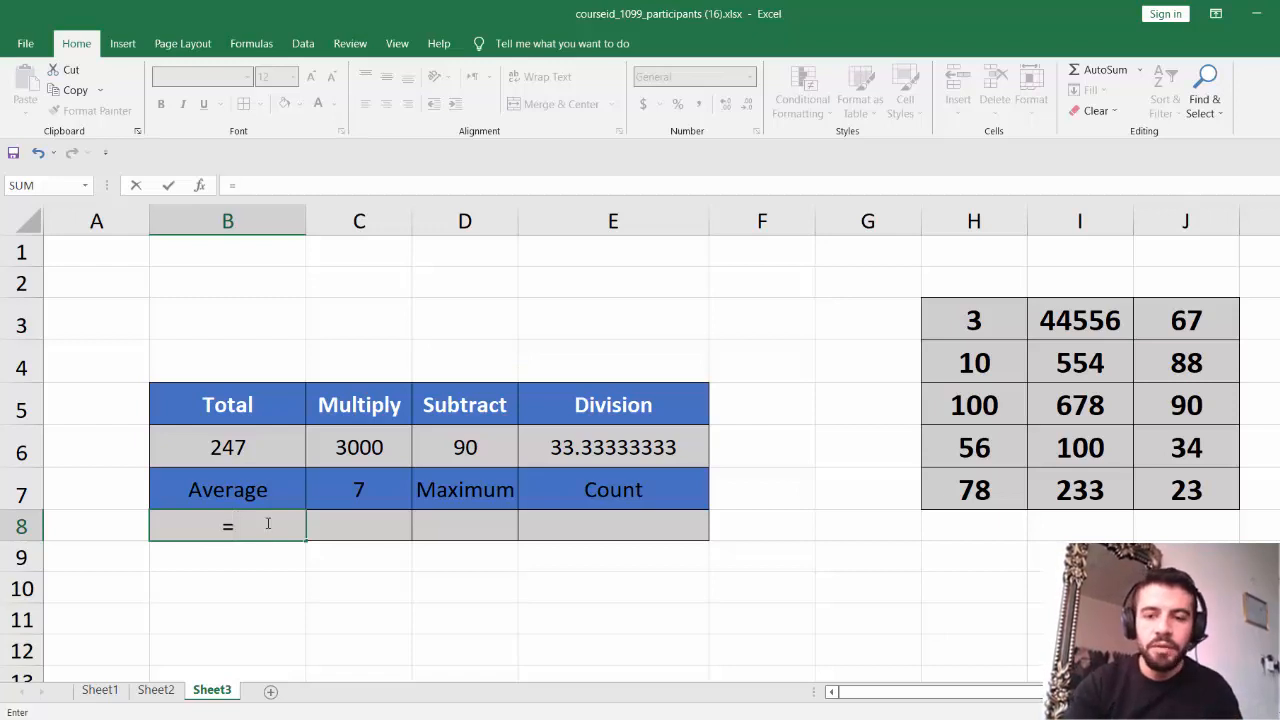
{"action": "left_click", "coordinate": [945, 324]}
{"action": "type", "text": "+"}
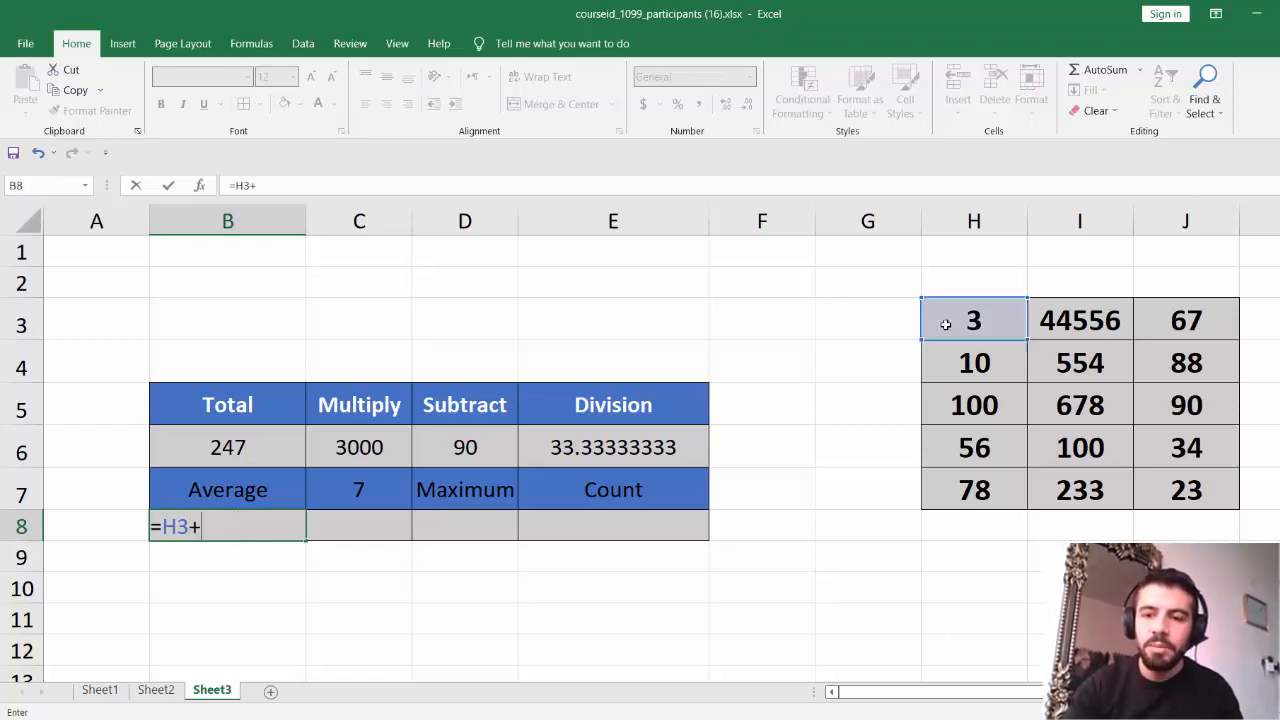
{"action": "left_click", "coordinate": [956, 363]}
{"action": "type", "text": "+"}
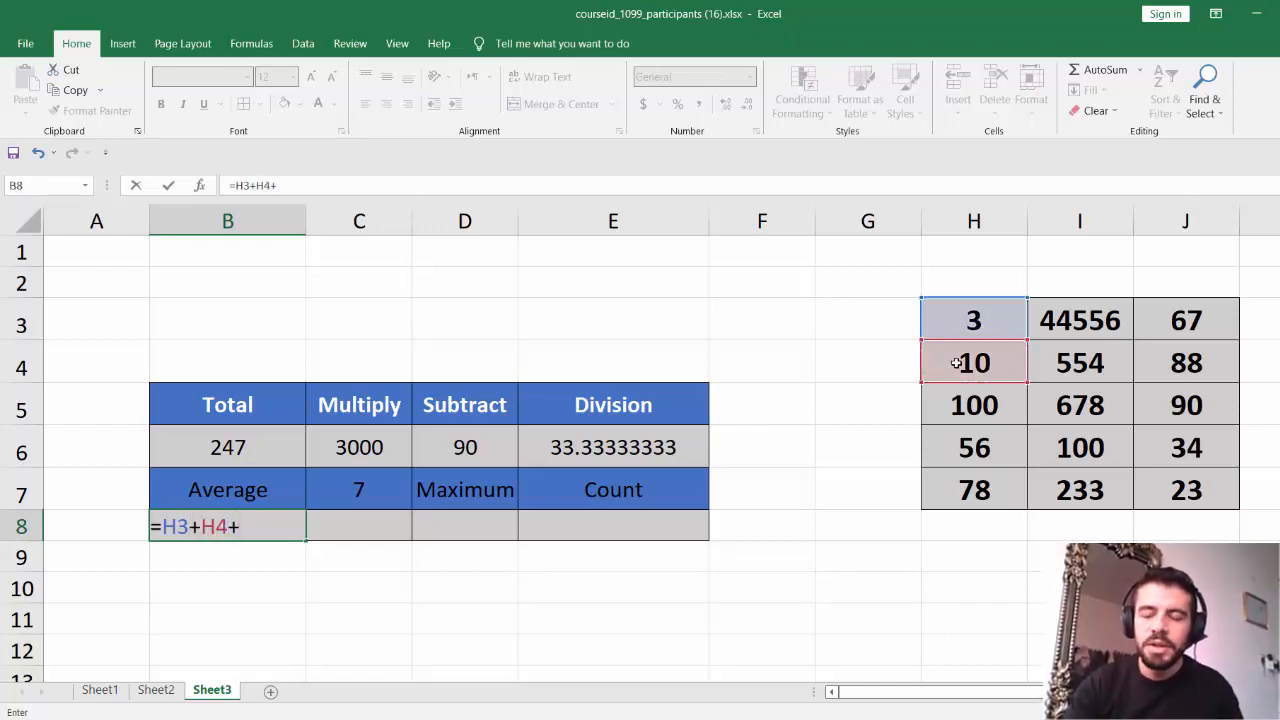
{"action": "left_click", "coordinate": [967, 405]}
{"action": "type", "text": "+"}
{"action": "left_click", "coordinate": [972, 447]}
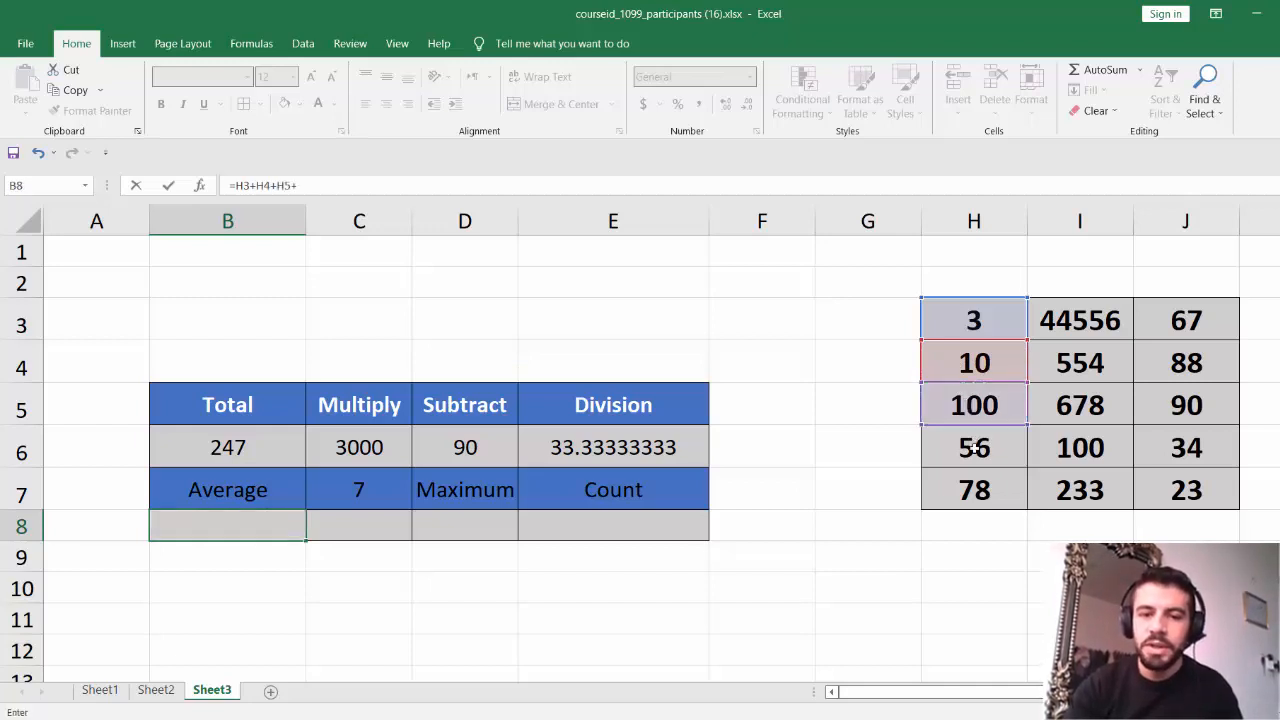
{"action": "type", "text": "+"}
{"action": "left_click", "coordinate": [984, 482]}
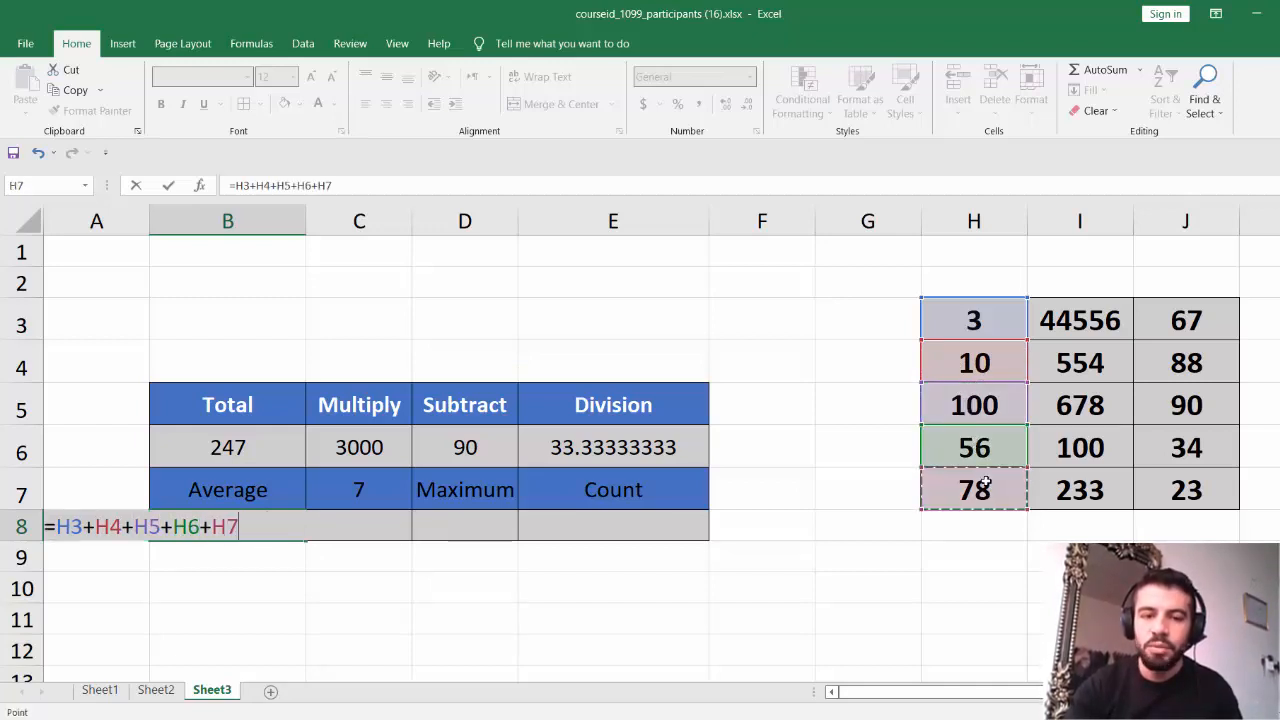
{"action": "type", "text": "/"}
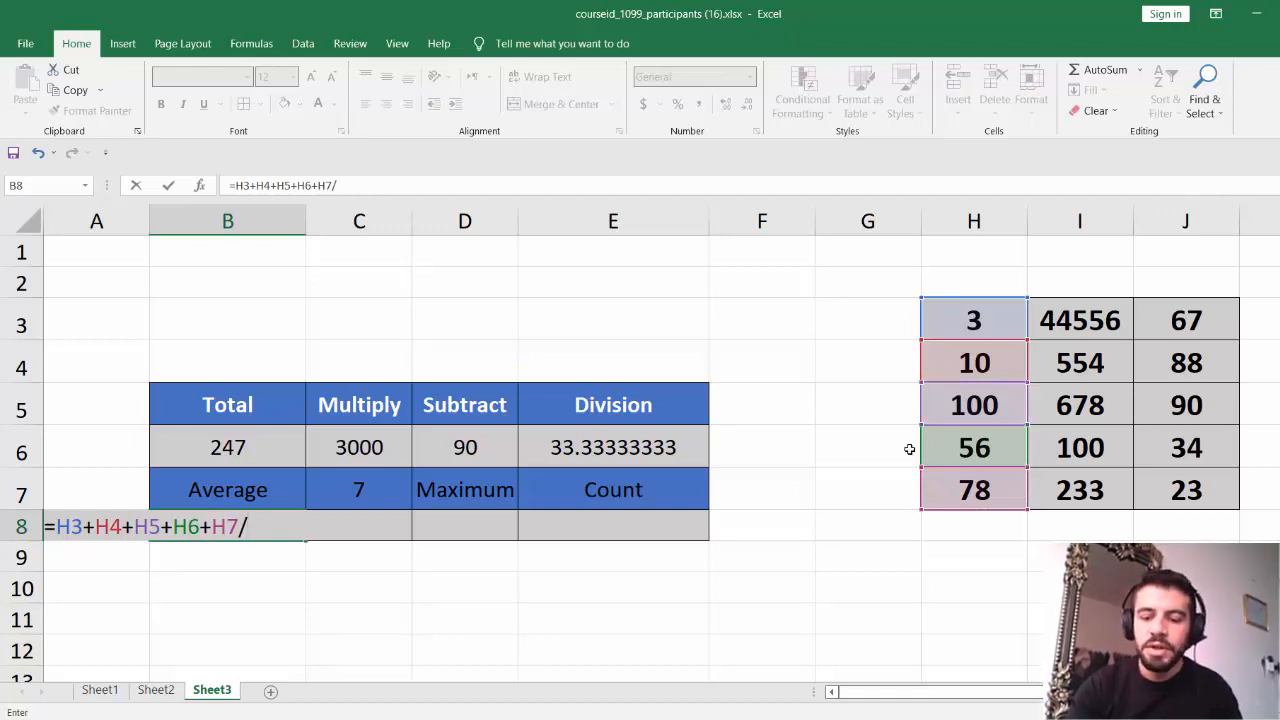
{"action": "type", "text": "5"}
{"action": "key", "text": "Return"}
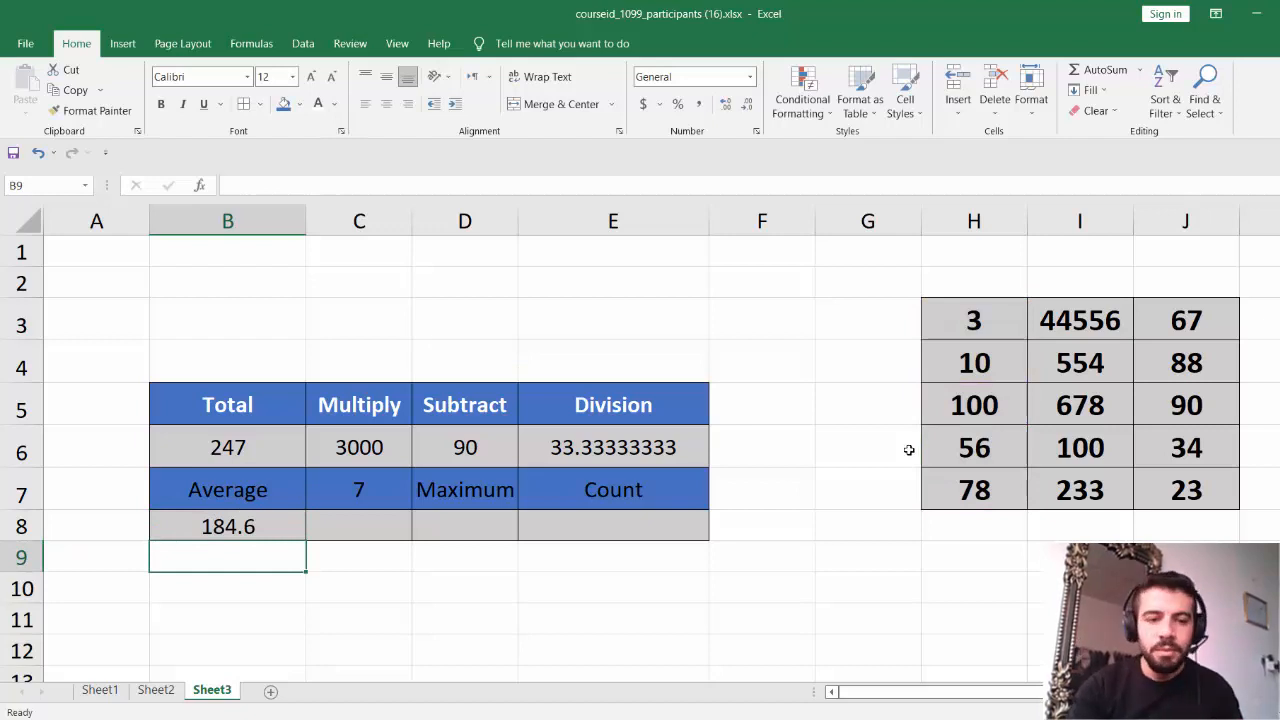
Correct the Average formula in B8 to =(H3+H4+H5+H6+H7)/5 by putting the sum in parentheses before the division
{"action": "double_click", "coordinate": [285, 523]}
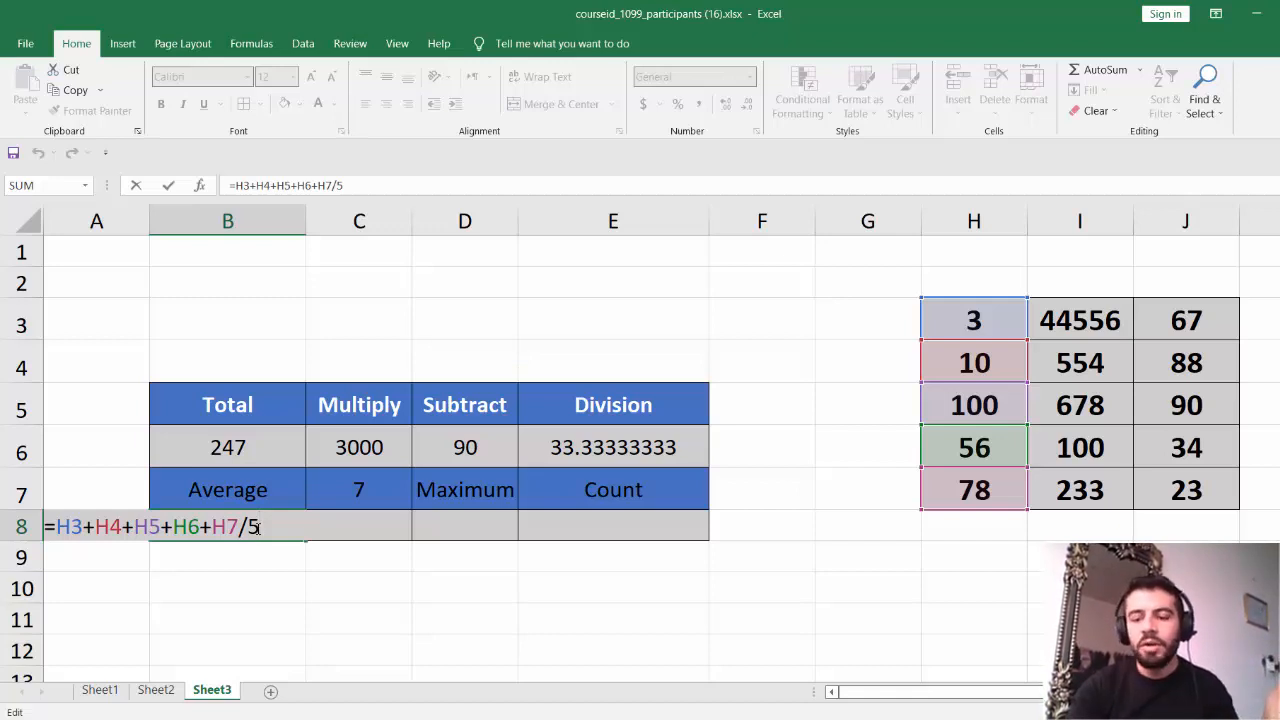
{"action": "key", "text": "BackSpace"}
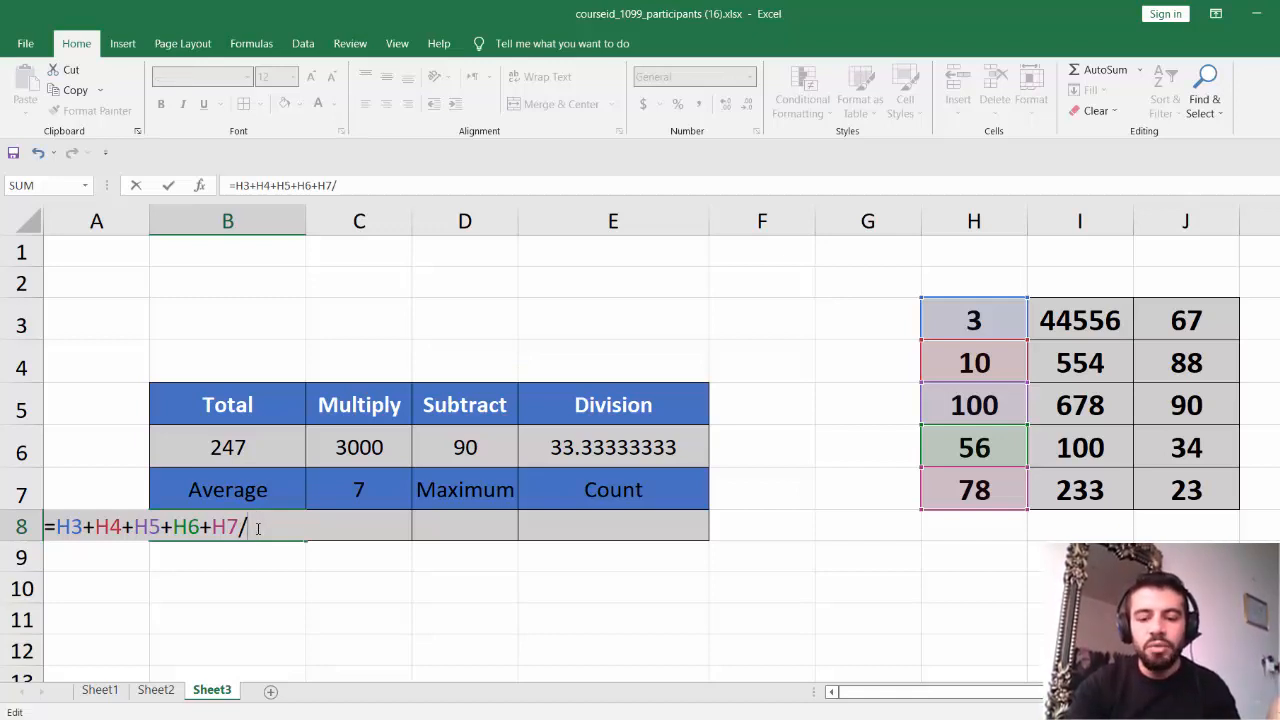
{"action": "type", "text": "5"}
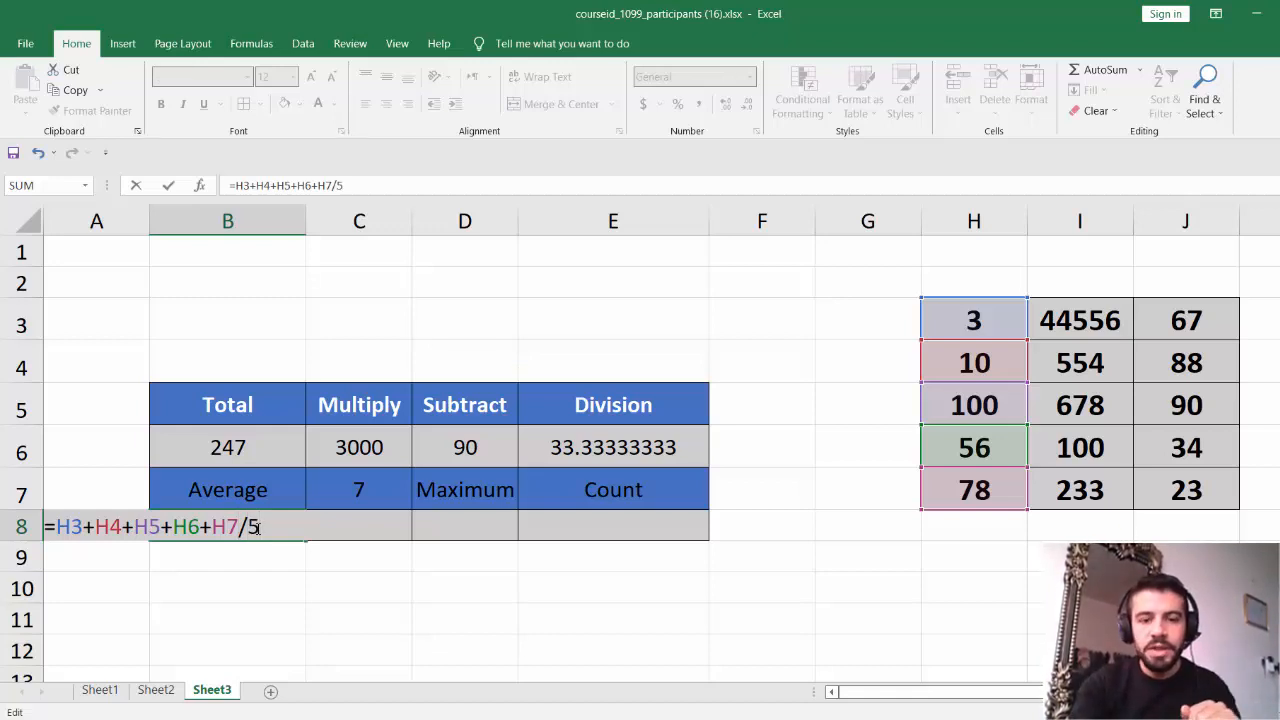
{"action": "key", "text": "Left"}
{"action": "key", "text": "Left"}
{"action": "type", "text": ")"}
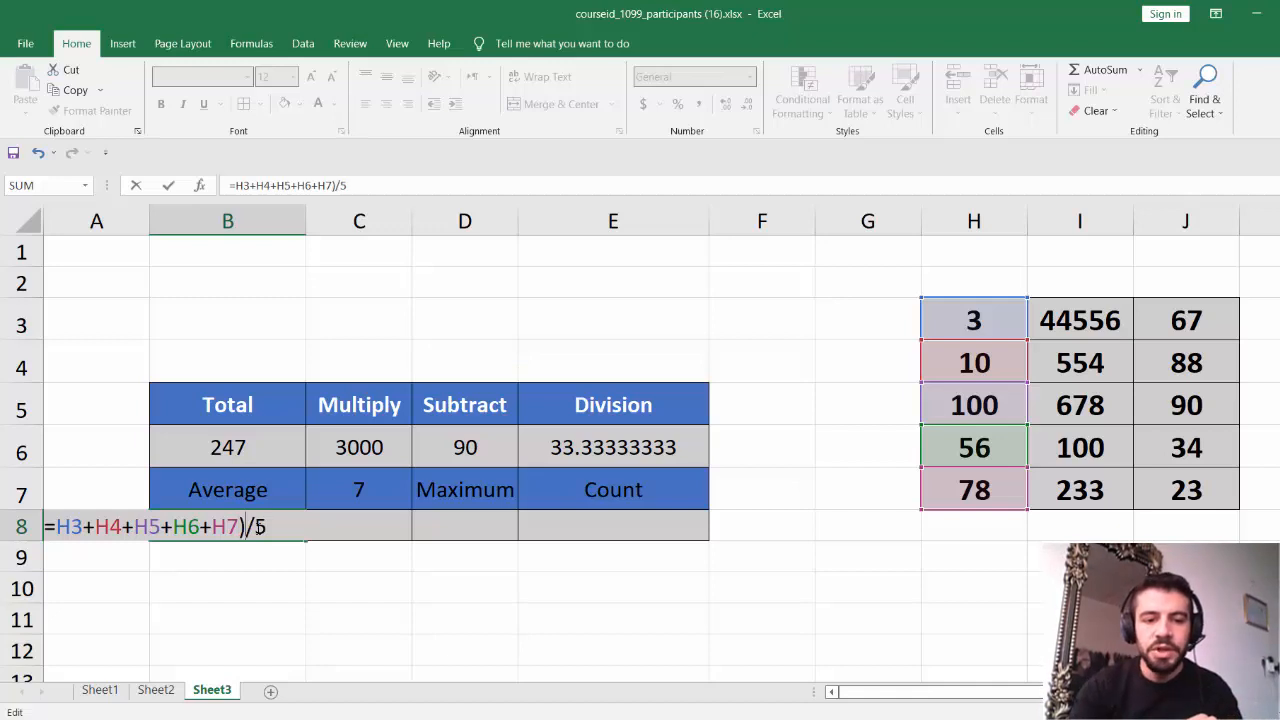
{"action": "left_click", "coordinate": [57, 527]}
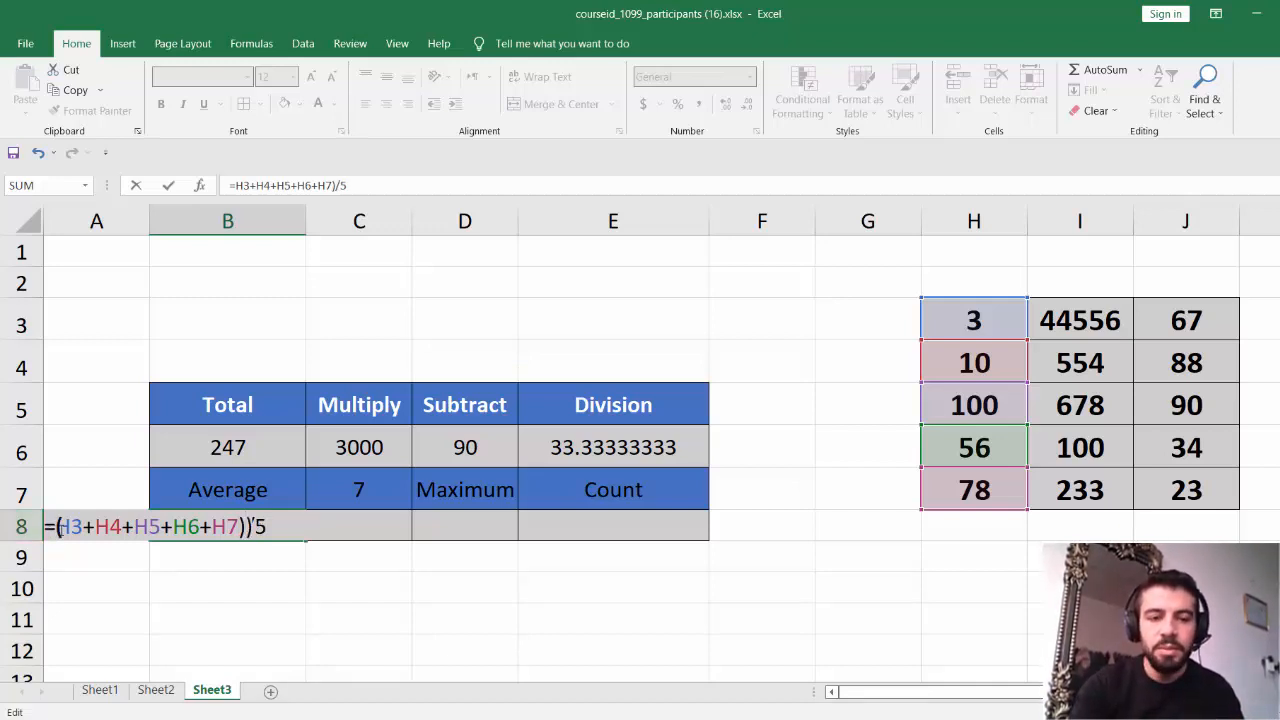
{"action": "type", "text": "("}
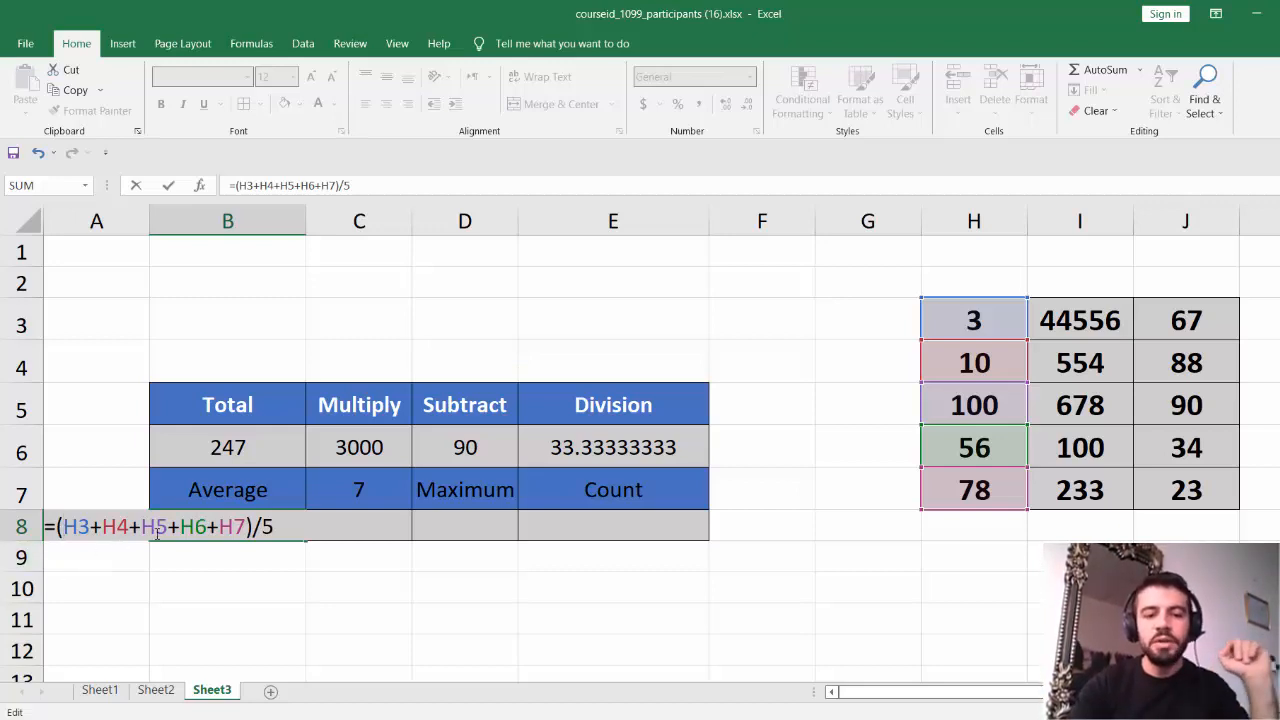
{"action": "key", "text": "Return"}
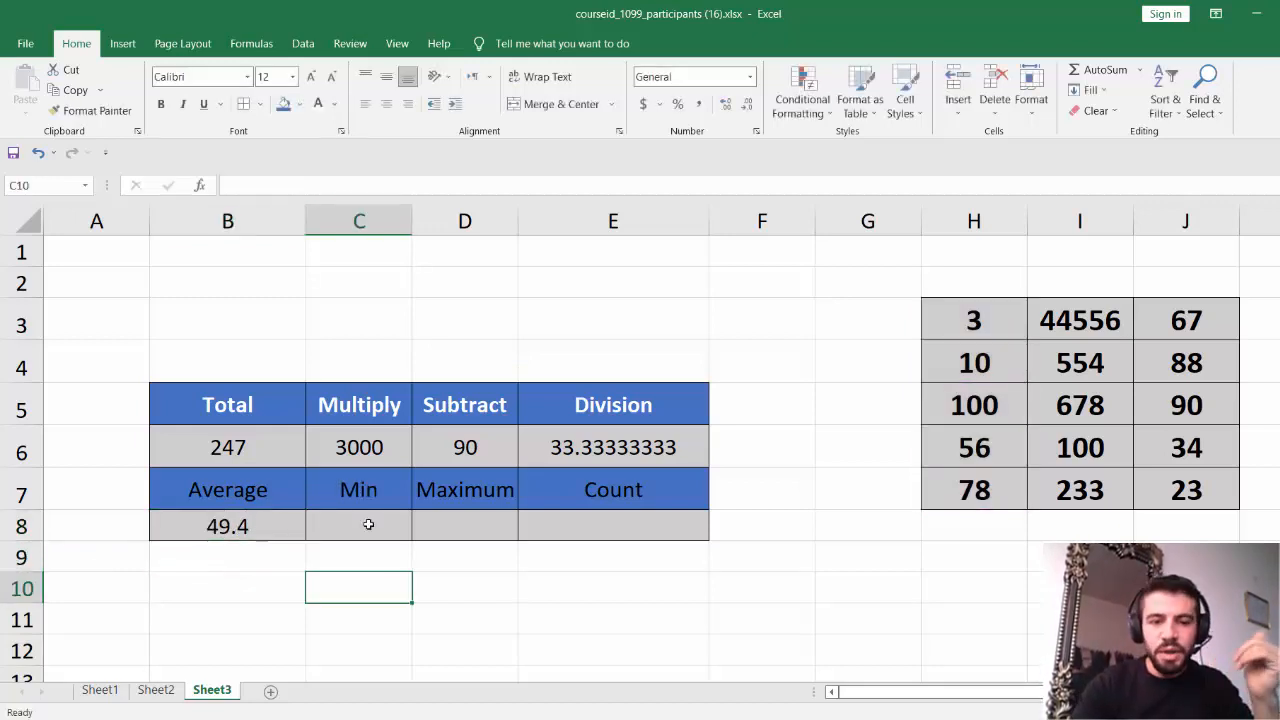
Clear the formula from the Total result cell B6 and view the list of functions offered by AutoSum
{"action": "left_click", "coordinate": [370, 524]}
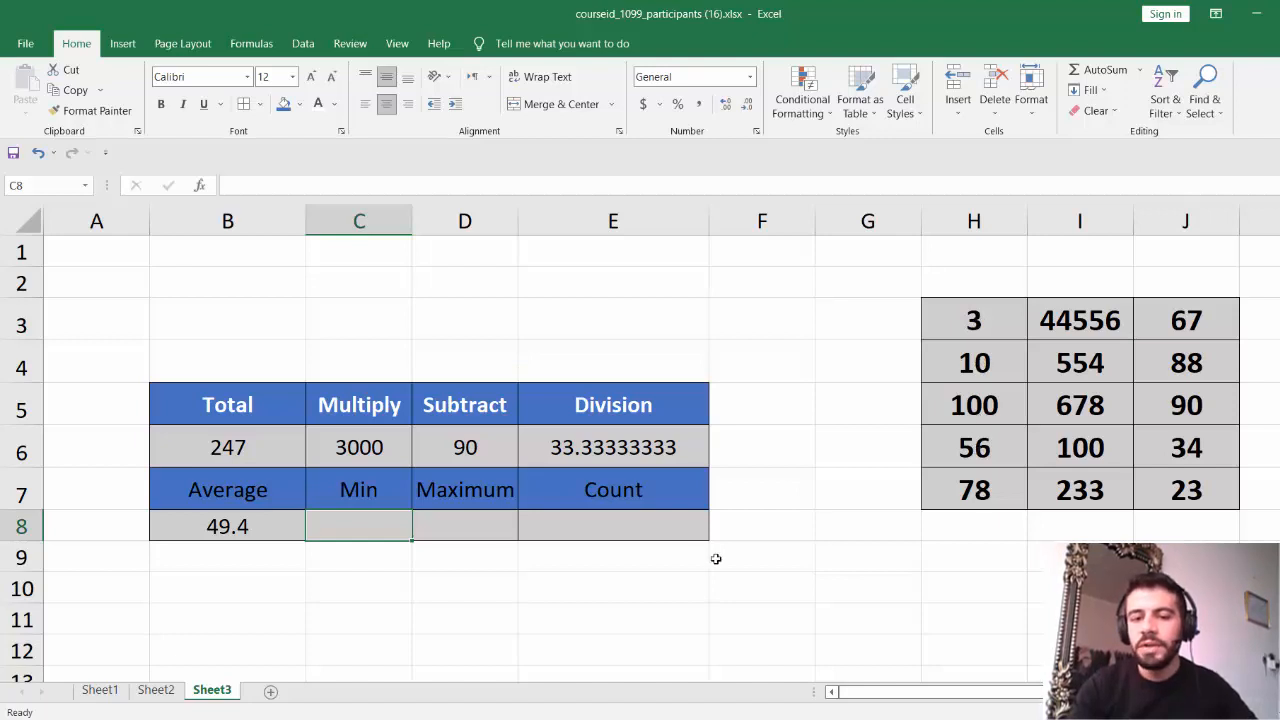
{"action": "left_click", "coordinate": [608, 519]}
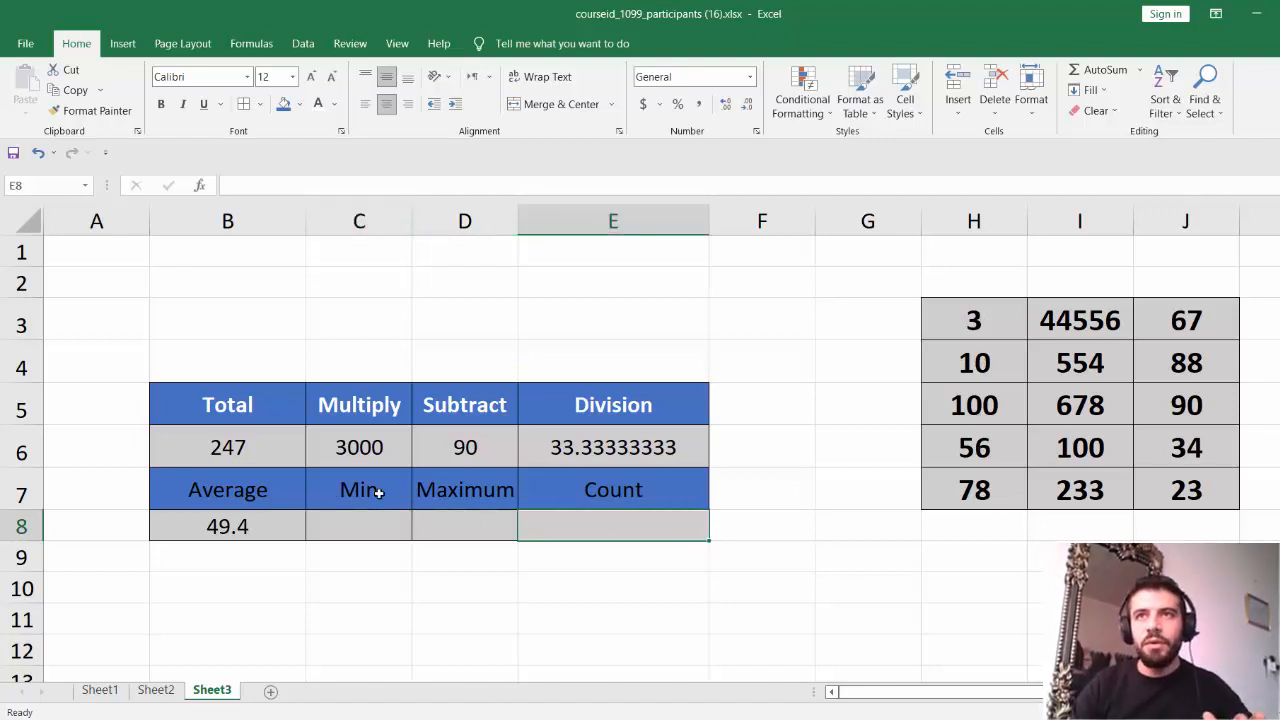
{"action": "left_click", "coordinate": [232, 447]}
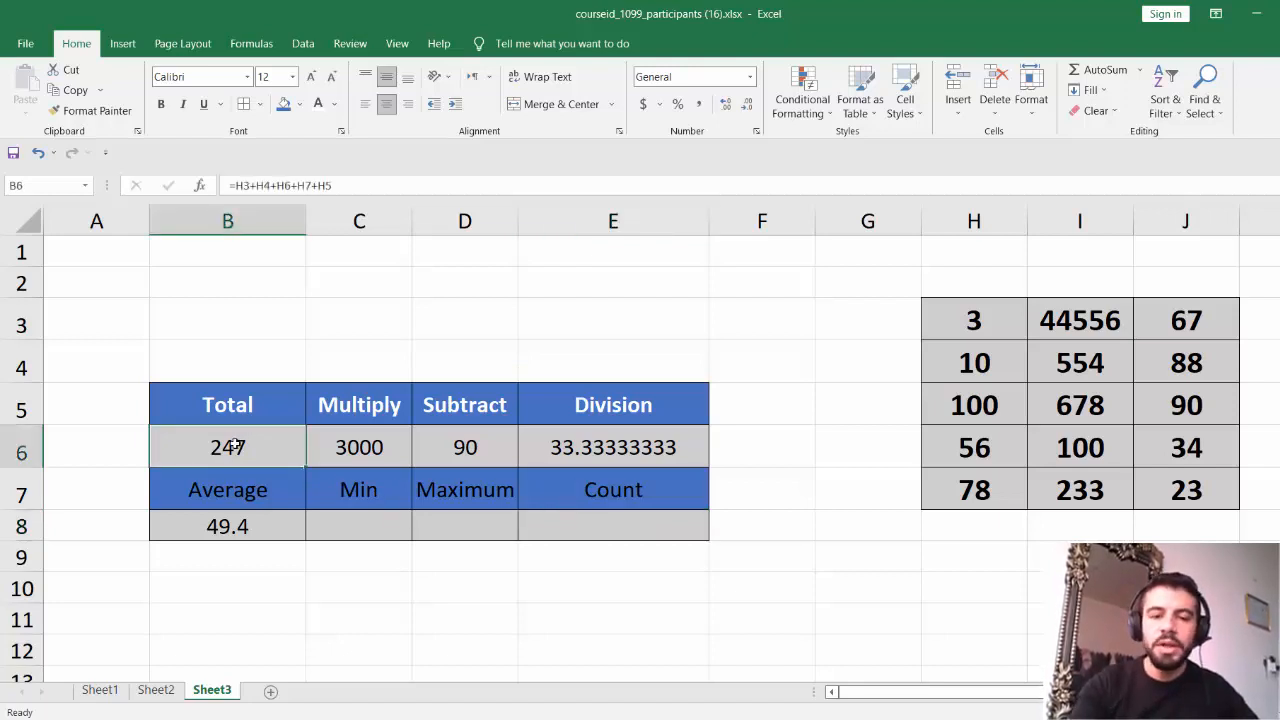
{"action": "key", "text": "Delete"}
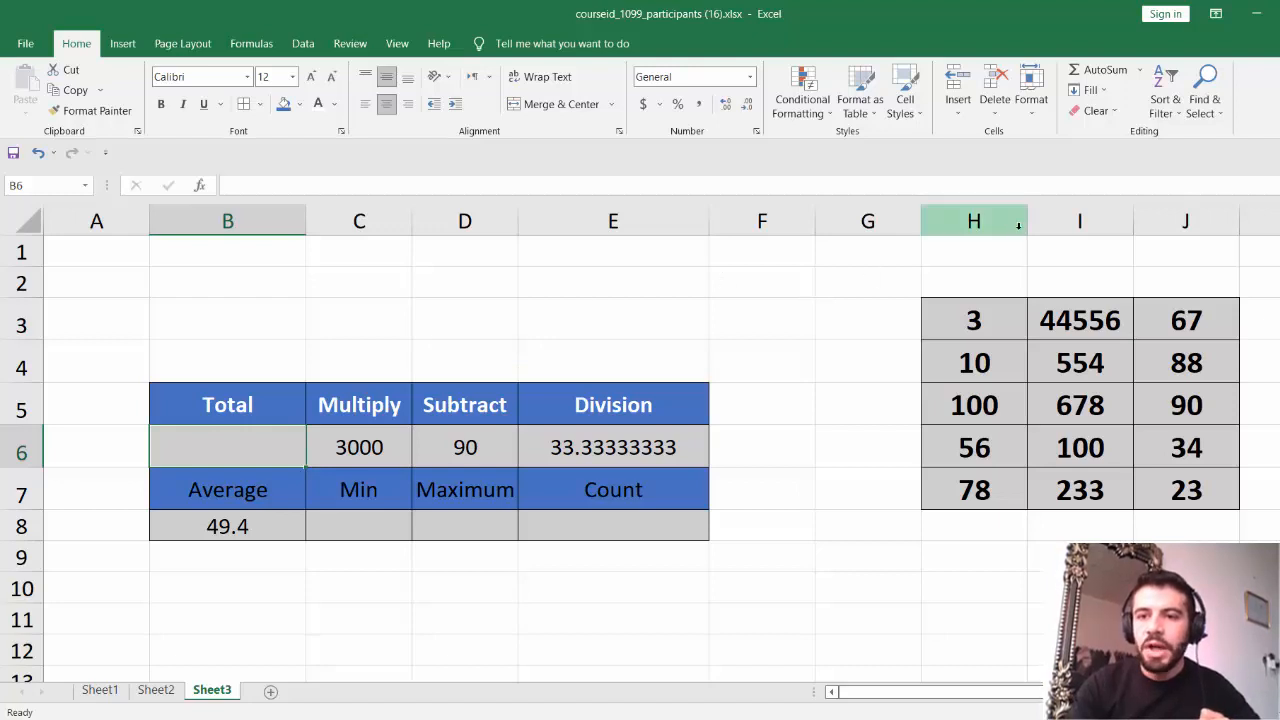
{"action": "left_click", "coordinate": [1139, 78]}
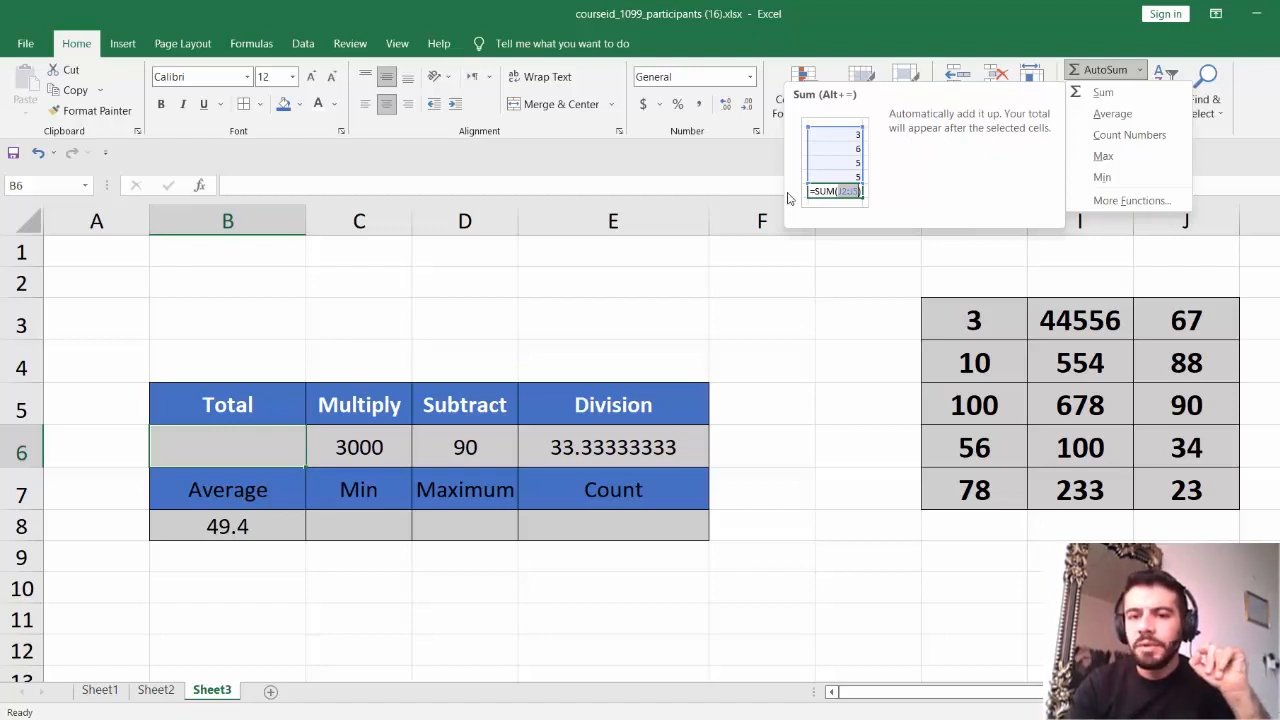
{"action": "left_click", "coordinate": [750, 345]}
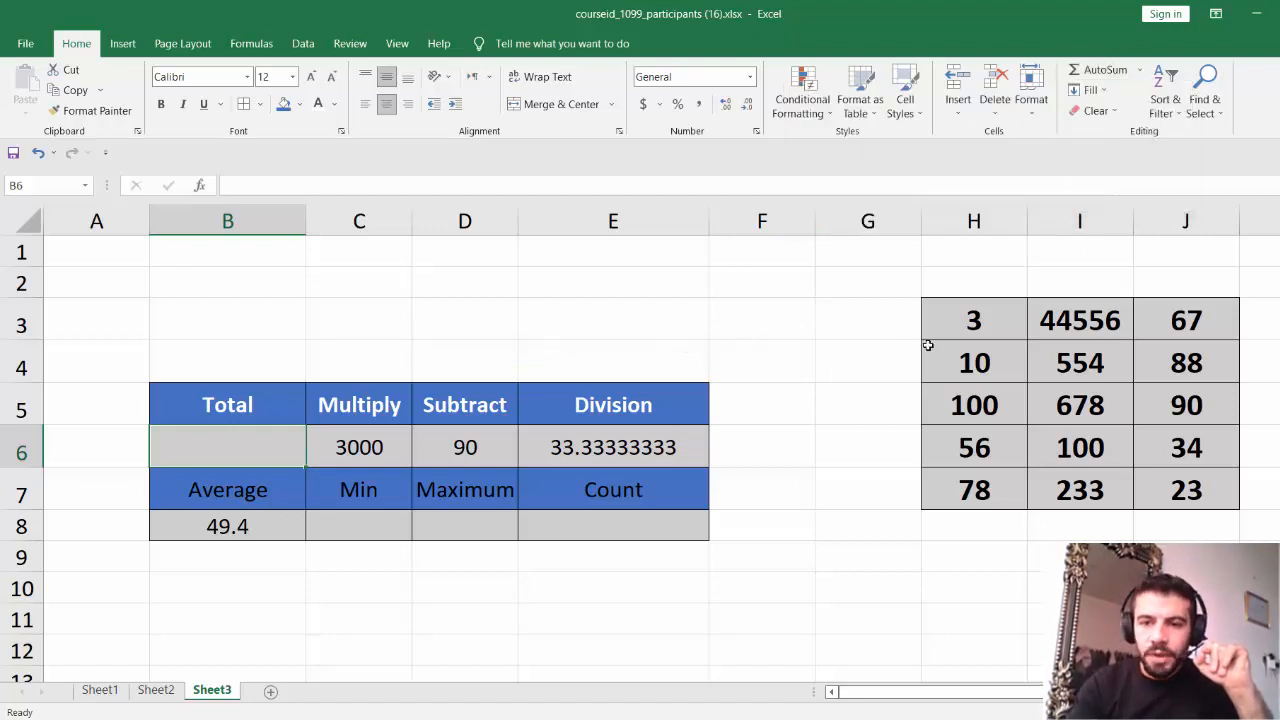
Try AutoSum's Sum on the selected first data column H3:H7, and clear the total it places in H8
{"action": "left_click_drag", "start_coordinate": [968, 320], "coordinate": [990, 492]}
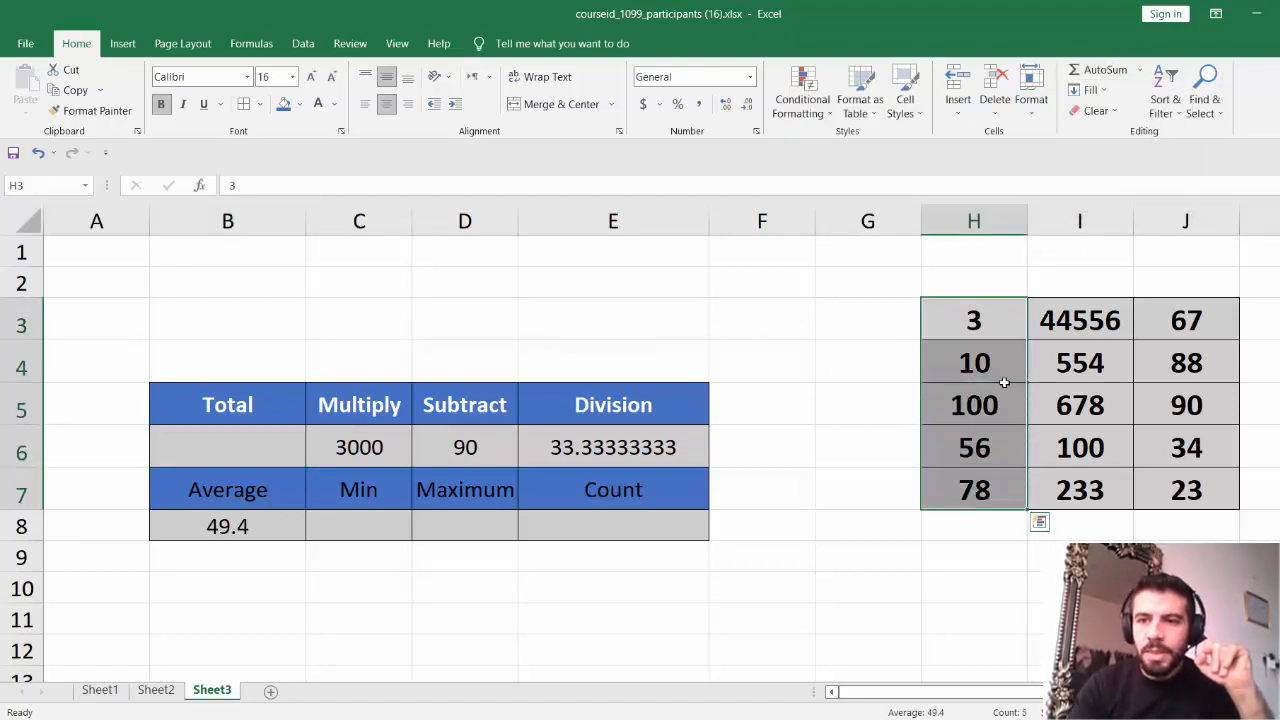
{"action": "left_click", "coordinate": [1140, 70]}
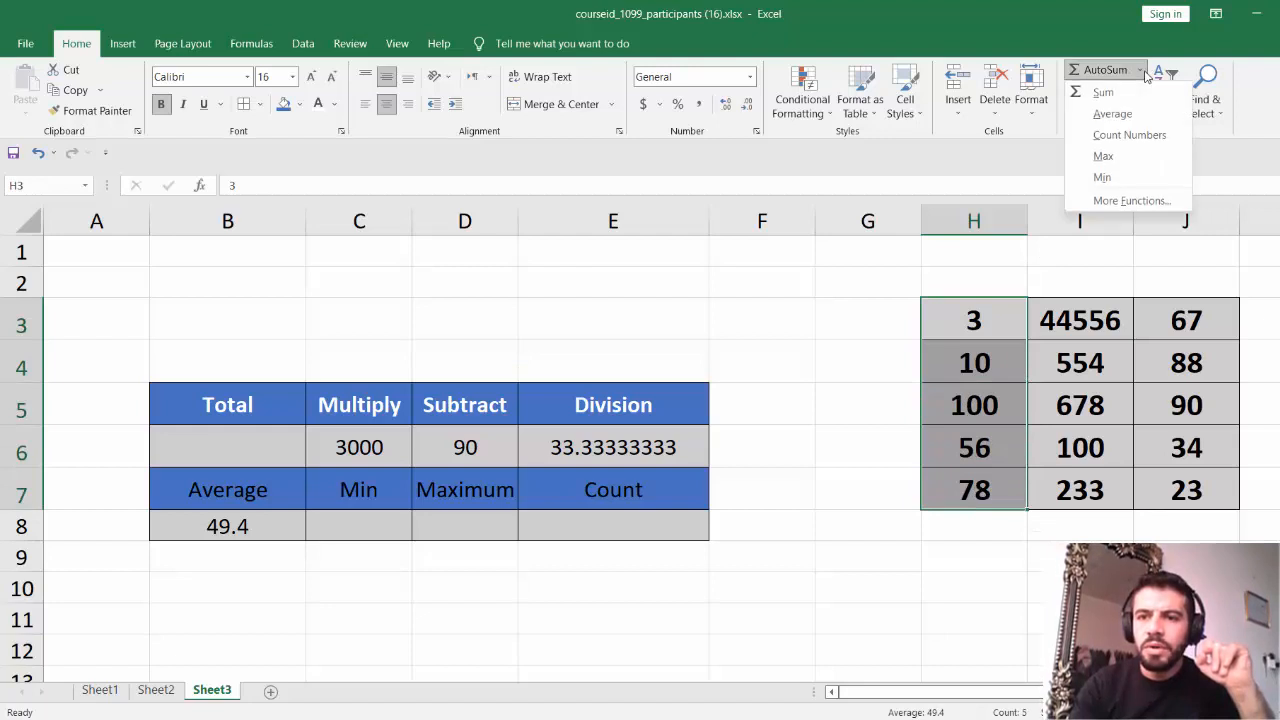
{"action": "left_click", "coordinate": [1098, 90]}
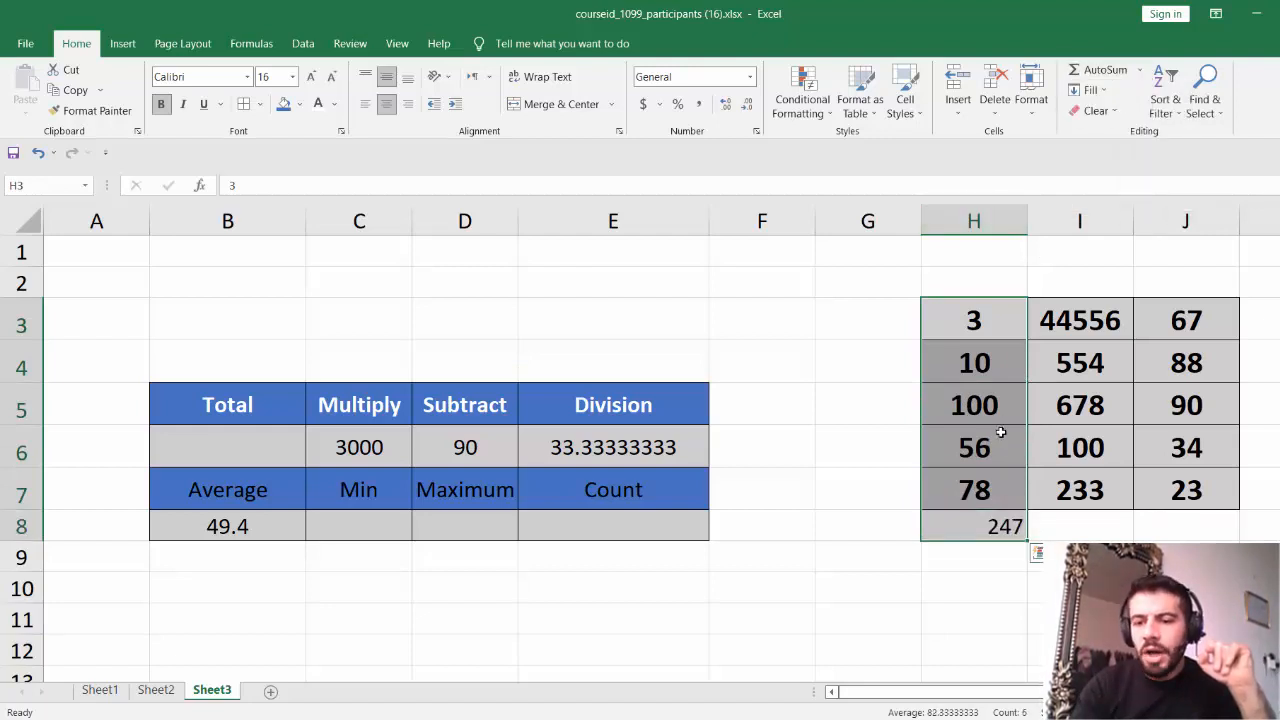
{"action": "left_click", "coordinate": [988, 526]}
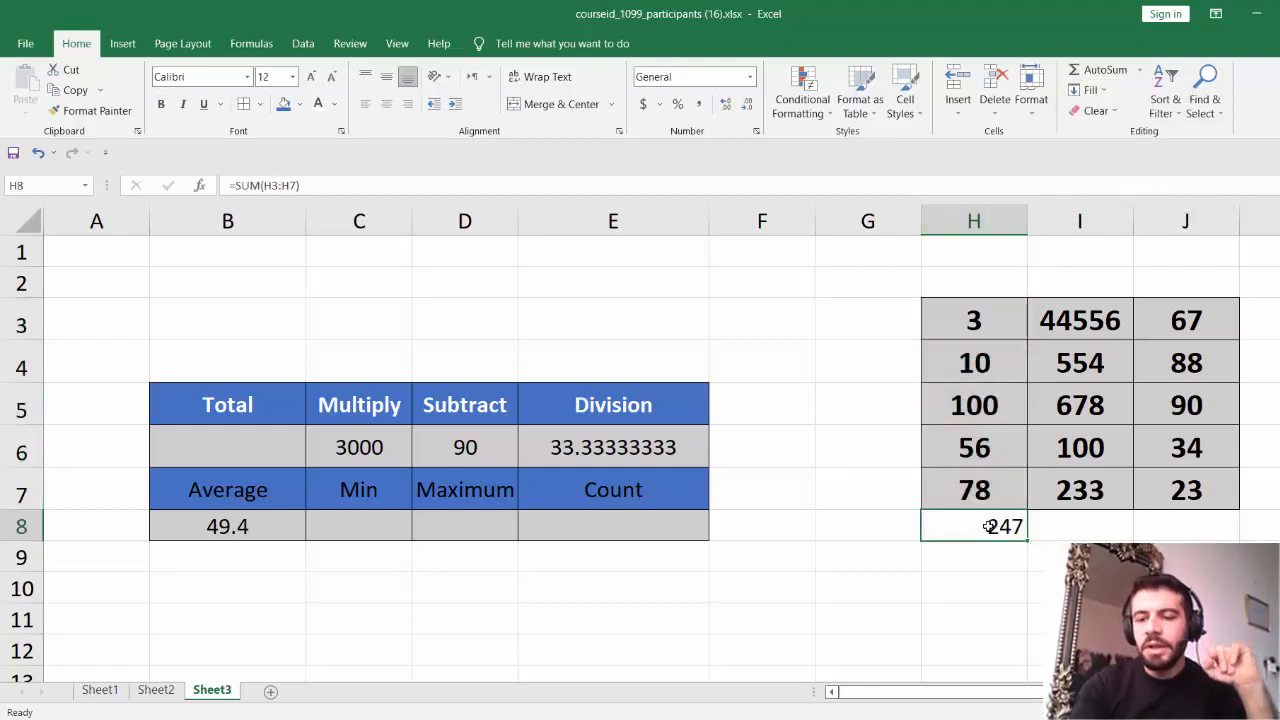
{"action": "key", "text": "Delete"}
{"action": "left_click", "coordinate": [863, 533]}
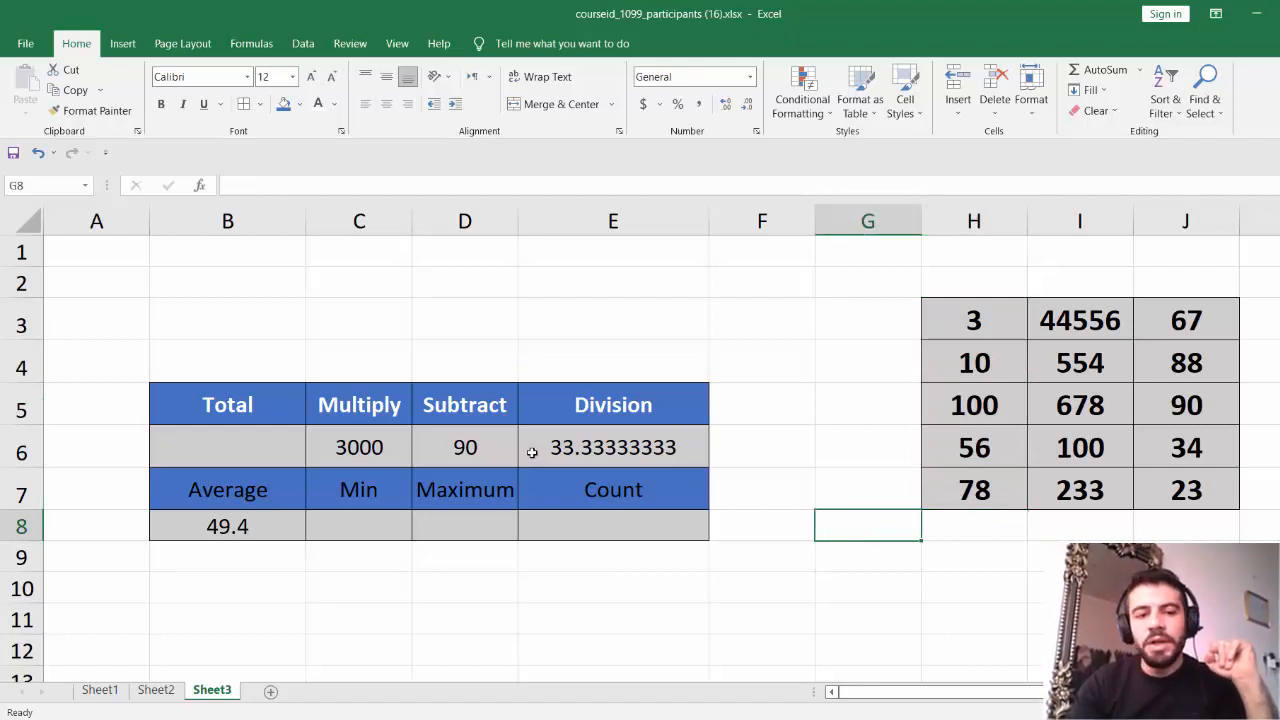
Fill the Total result cell B6 with AutoSum's Sum function over the range H3:H7
{"action": "left_click", "coordinate": [252, 445]}
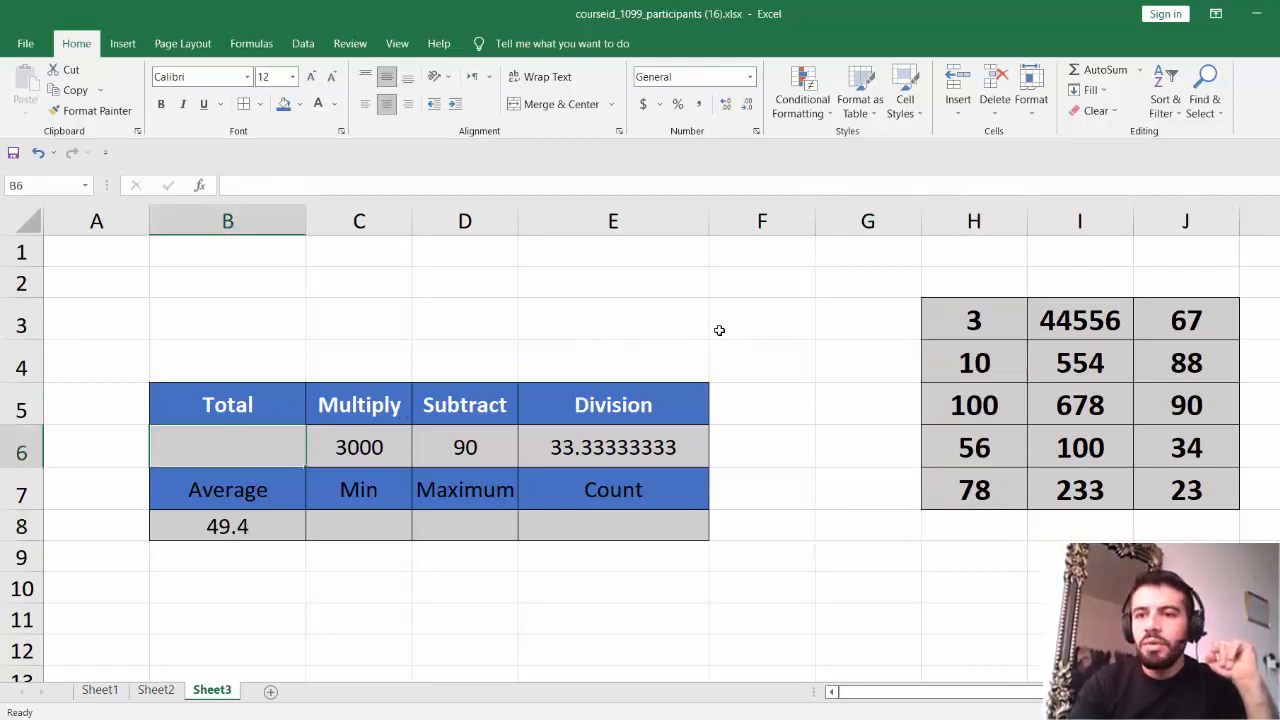
{"action": "left_click", "coordinate": [1140, 71]}
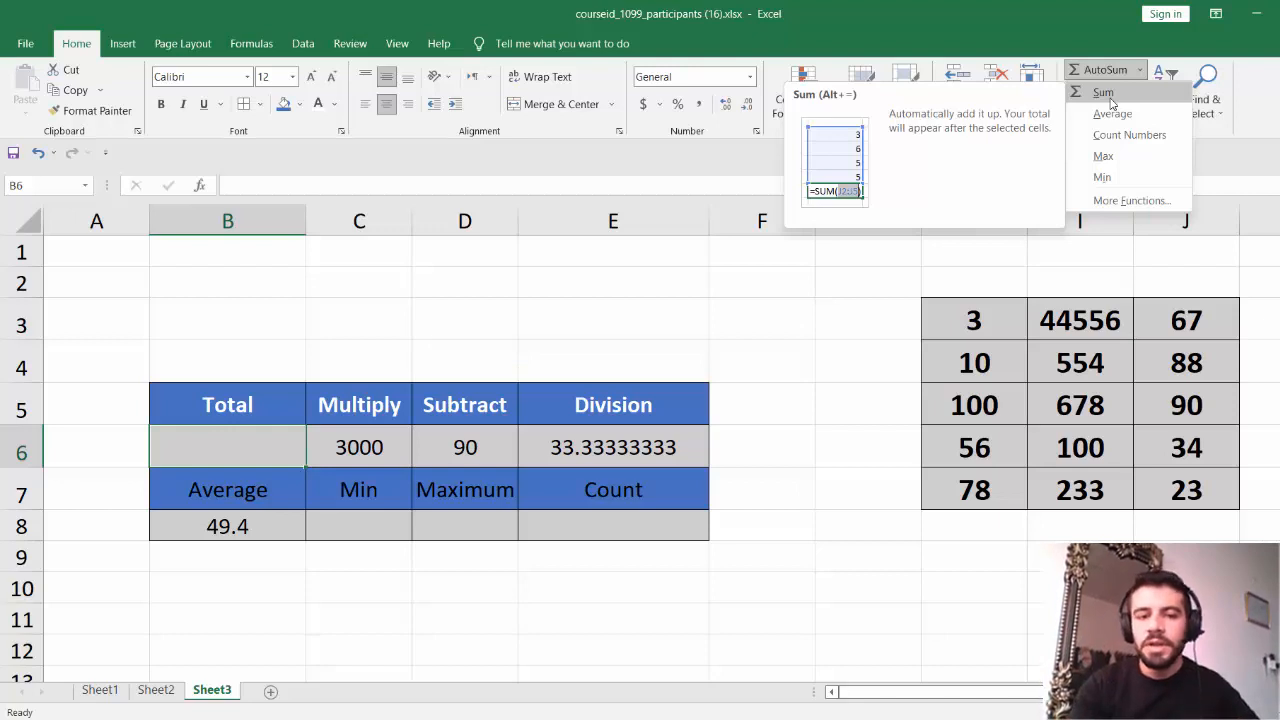
{"action": "left_click", "coordinate": [1103, 92]}
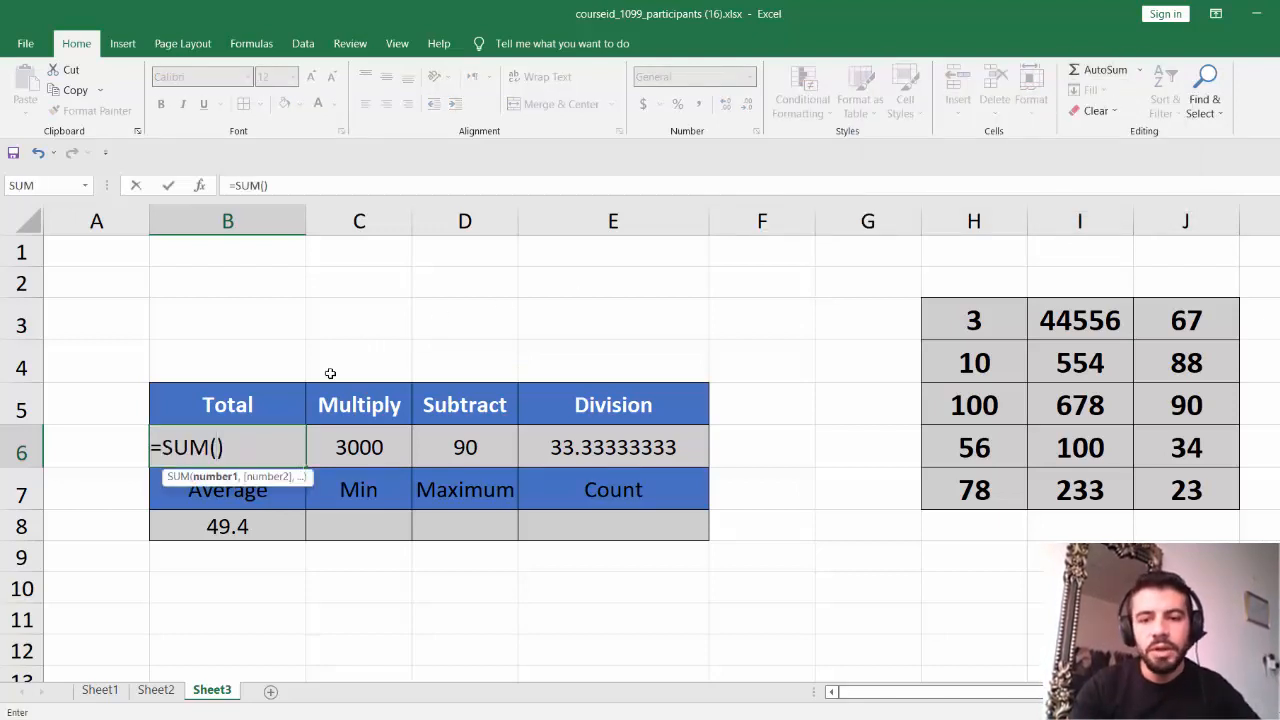
{"action": "left_click_drag", "start_coordinate": [980, 323], "coordinate": [977, 486]}
{"action": "key", "text": "Return"}
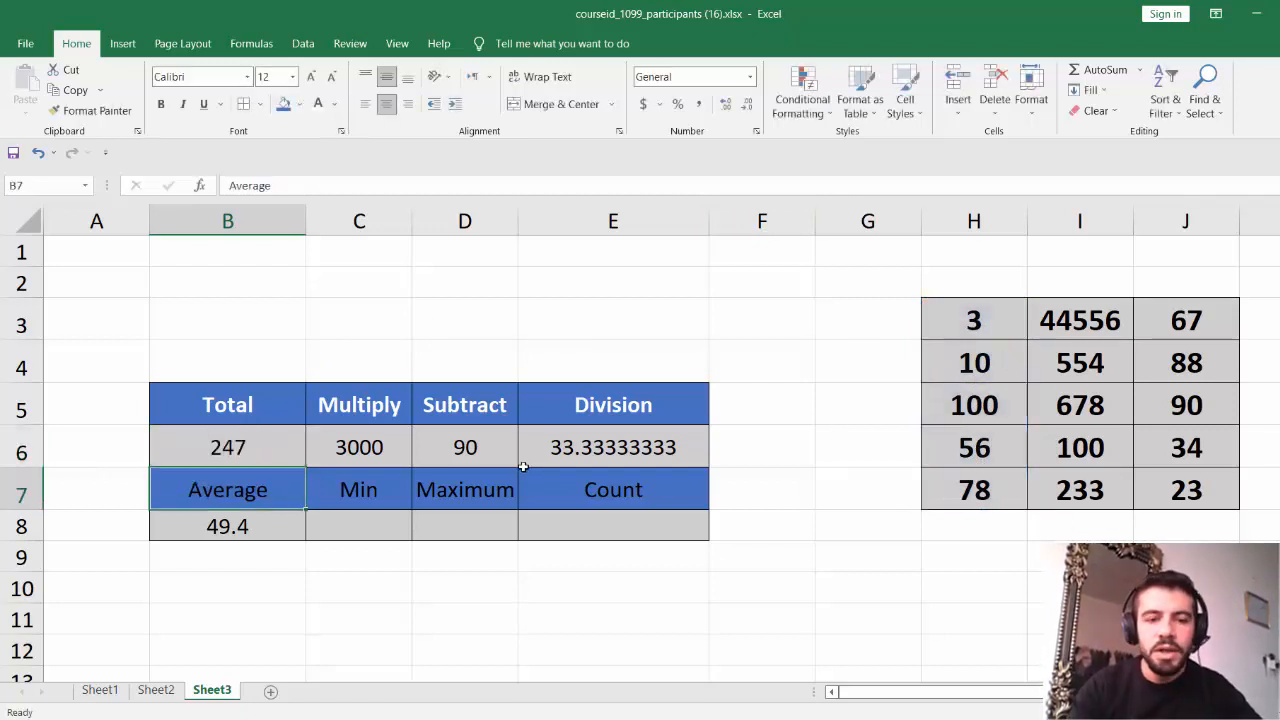
Overwrite the Total result cell B6 with the manually written formula =sum(H3:H7), including the closing parenthesis
{"action": "double_click", "coordinate": [230, 450]}
{"action": "type", "text": "=sum"}
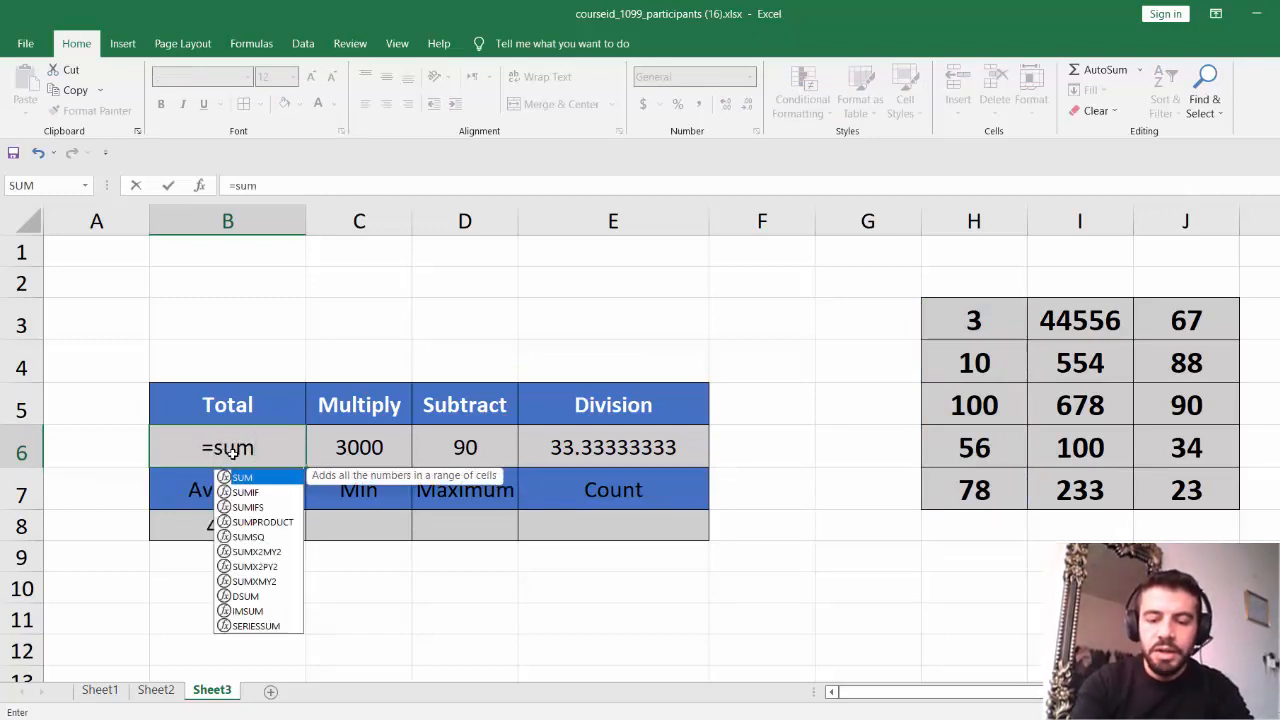
{"action": "type", "text": "("}
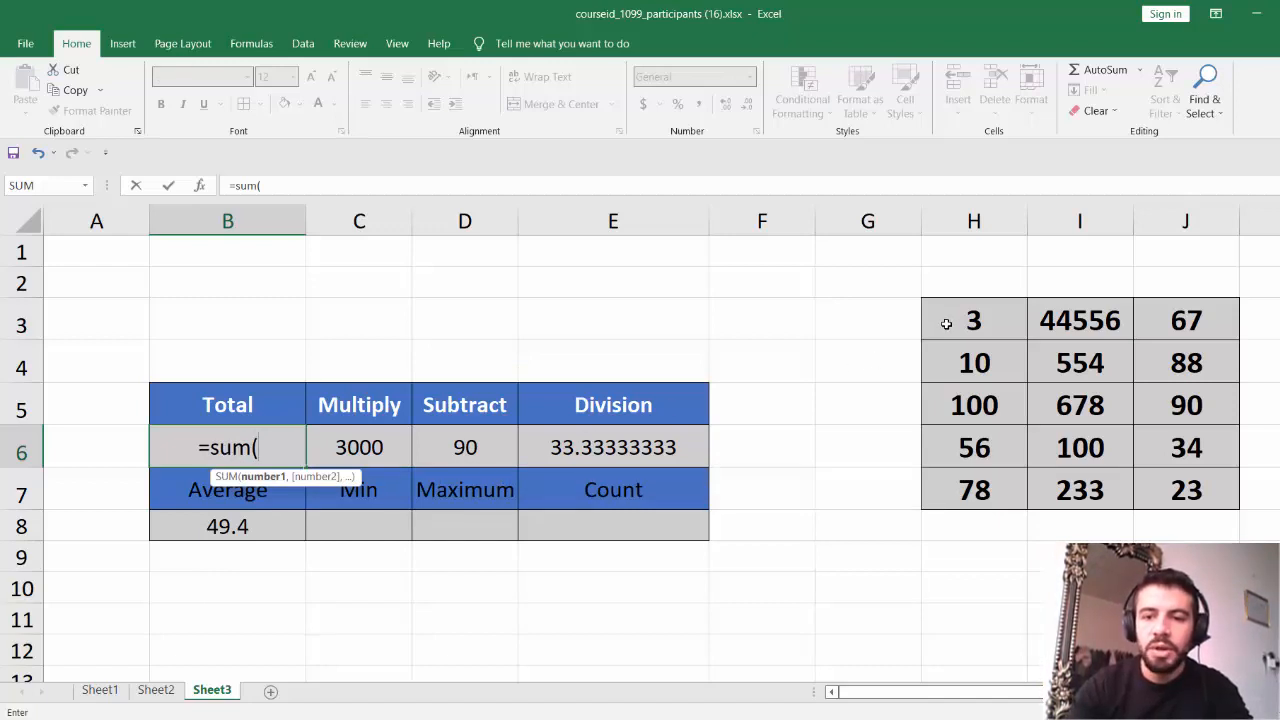
{"action": "left_click_drag", "start_coordinate": [946, 323], "coordinate": [974, 489]}
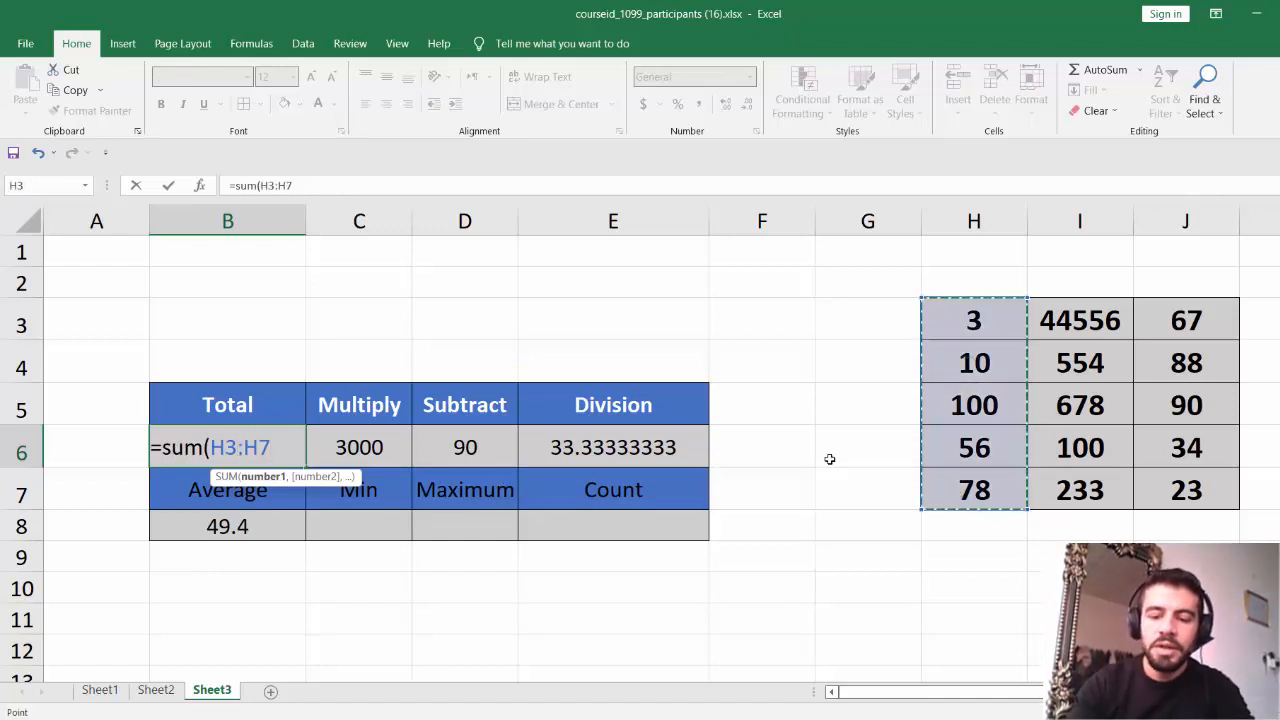
{"action": "type", "text": ")"}
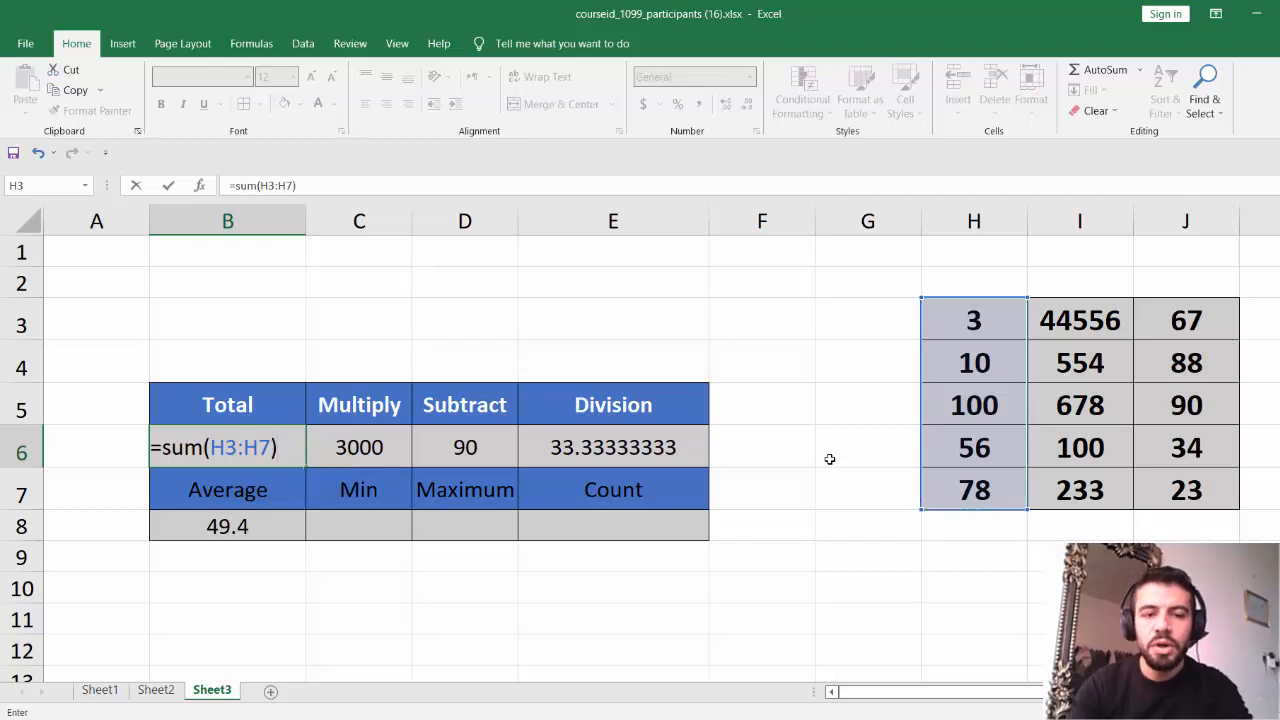
{"action": "key", "text": "Return"}
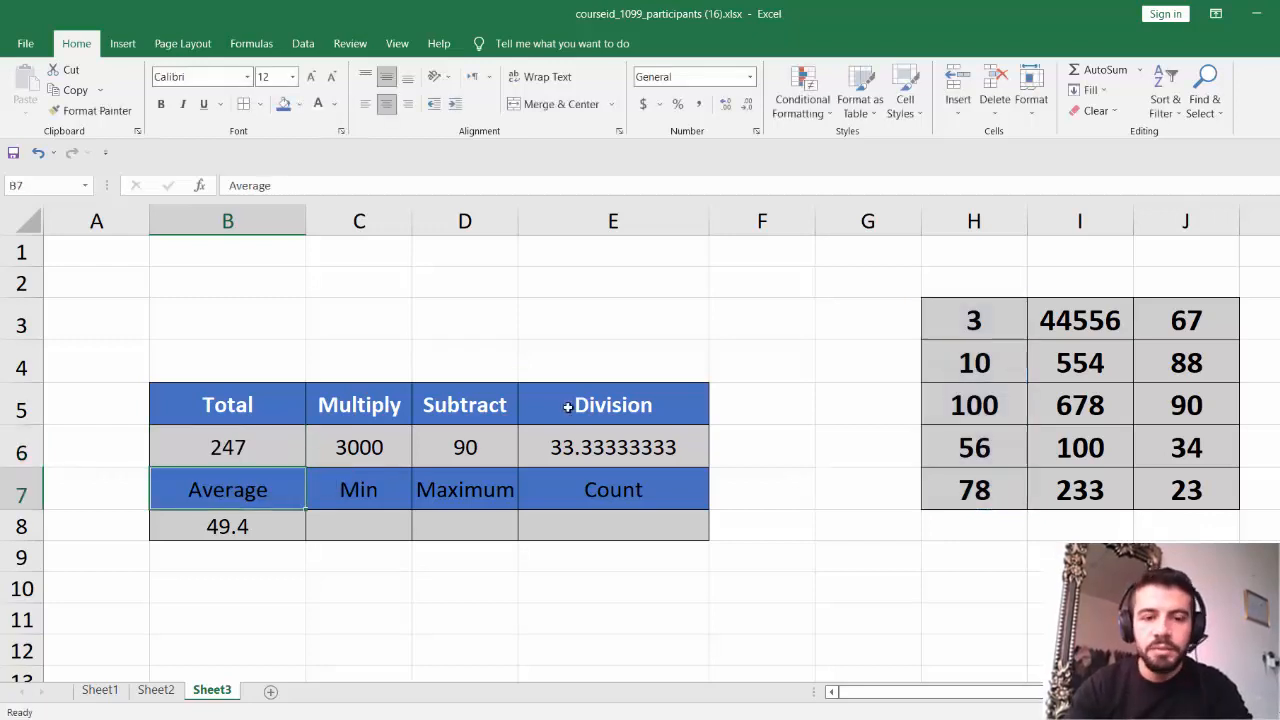
Re-enter the Total formula in B6 by choosing SUM from the function suggestions and giving it the range H3:H7
{"action": "left_click", "coordinate": [254, 441]}
{"action": "type", "text": "="}
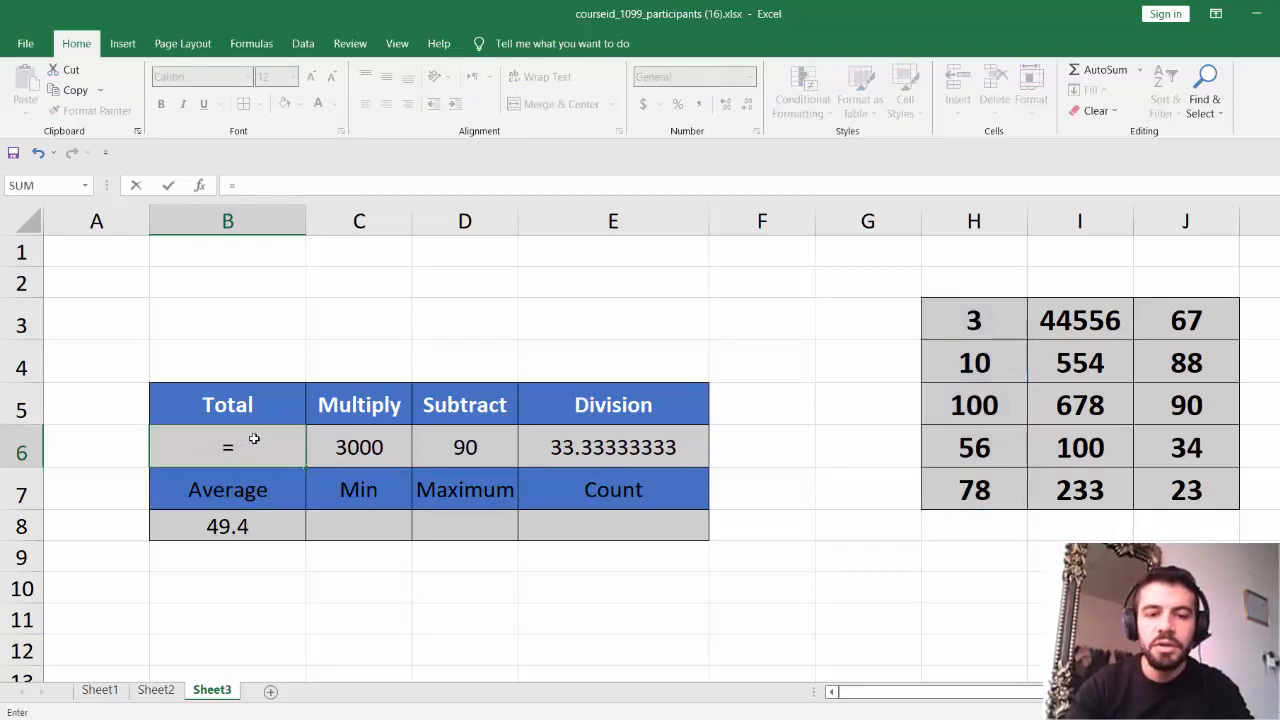
{"action": "type", "text": "s"}
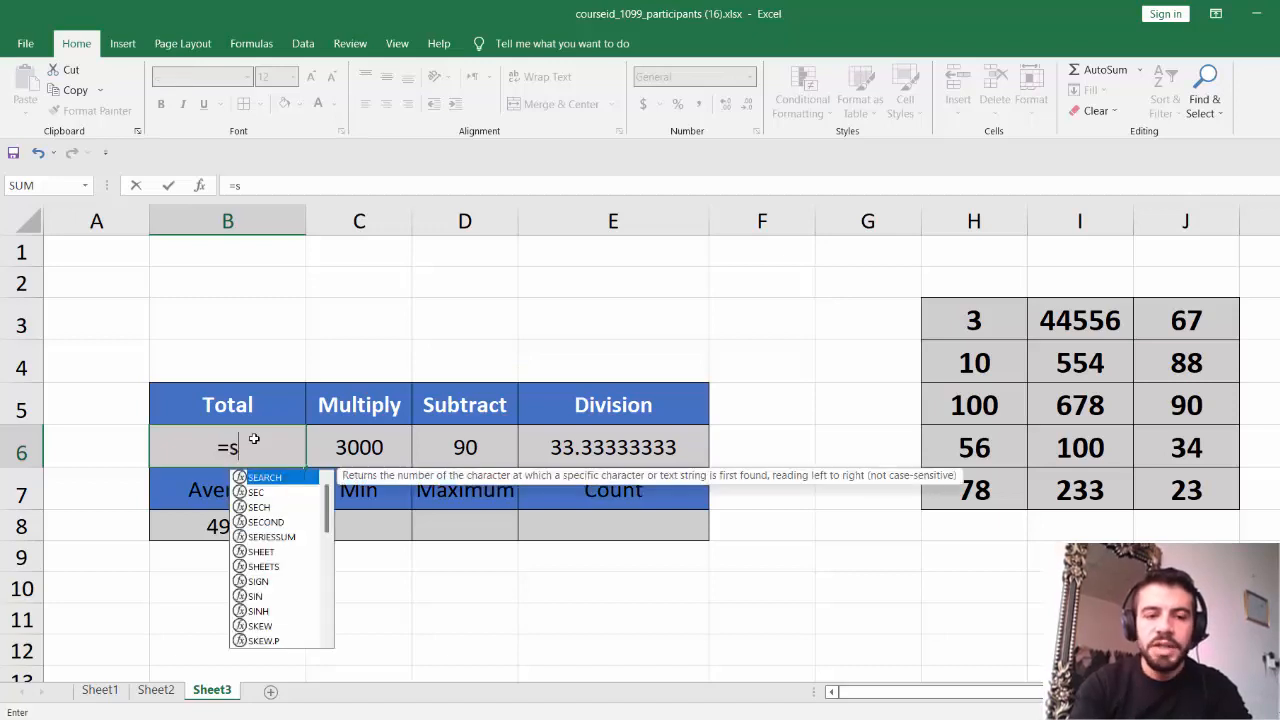
{"action": "type", "text": "um"}
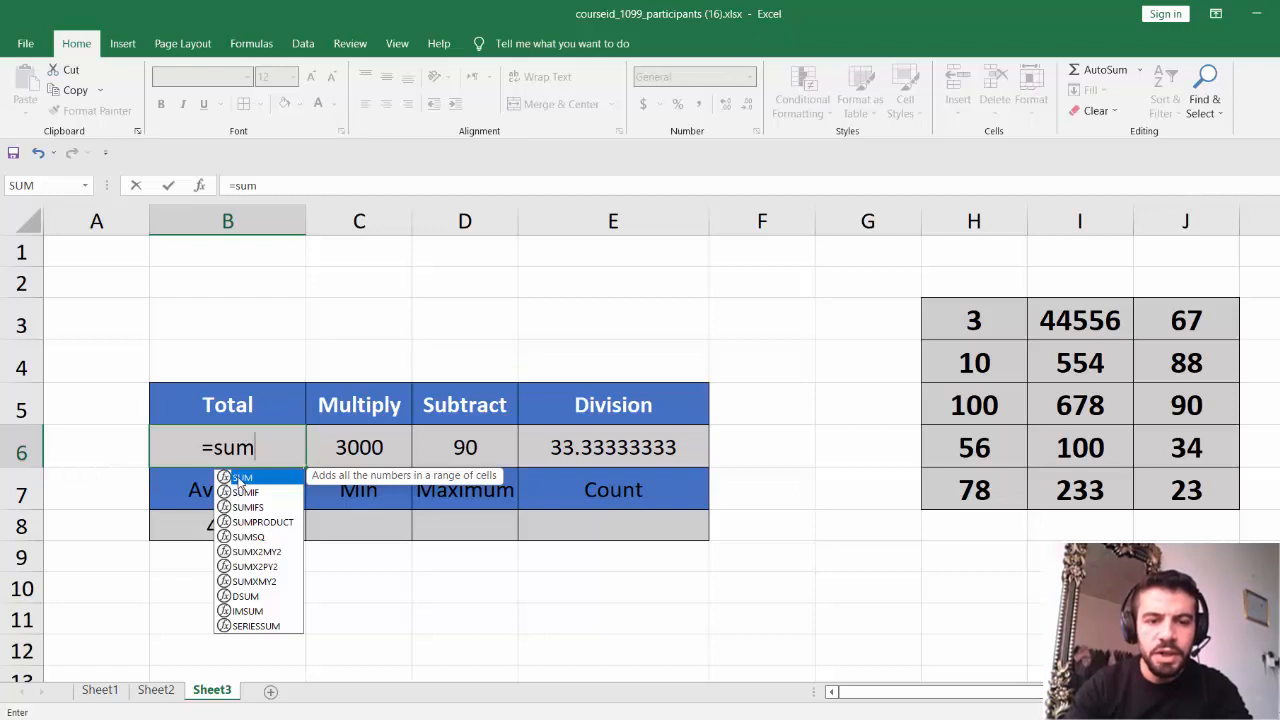
{"action": "double_click", "coordinate": [240, 478]}
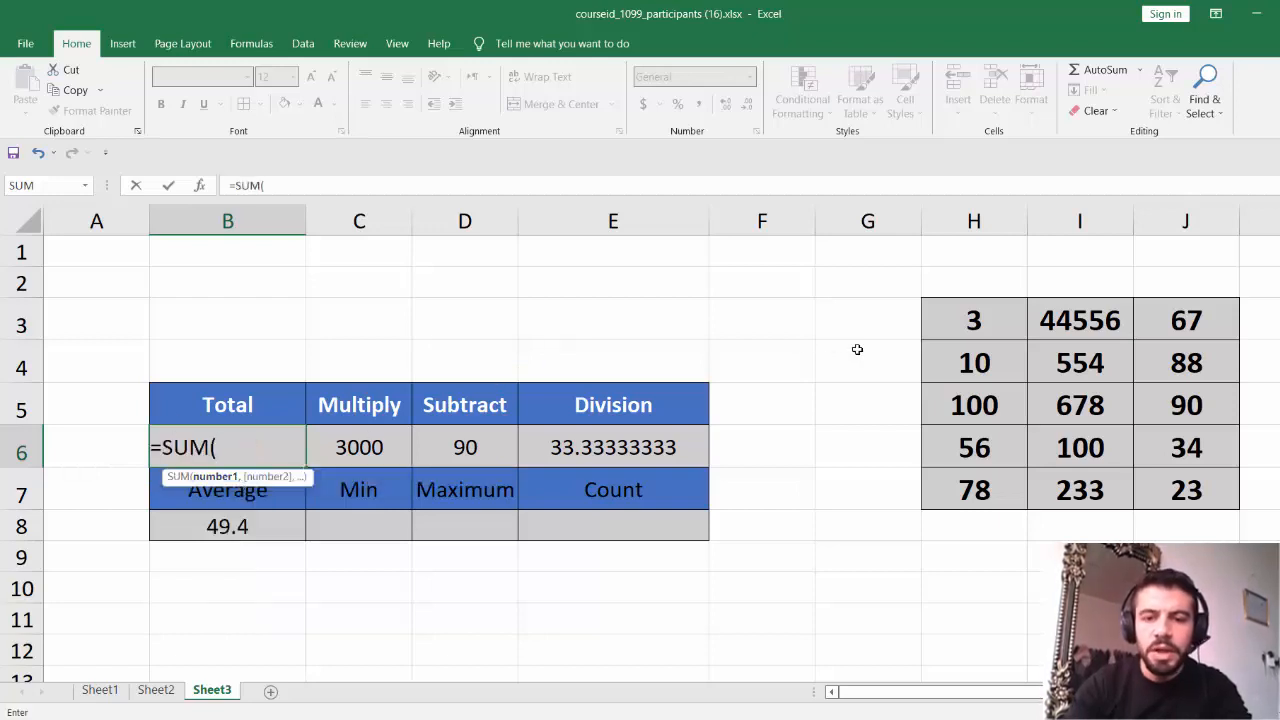
{"action": "left_click", "coordinate": [993, 324]}
{"action": "left_click_drag", "start_coordinate": [993, 324], "coordinate": [977, 486]}
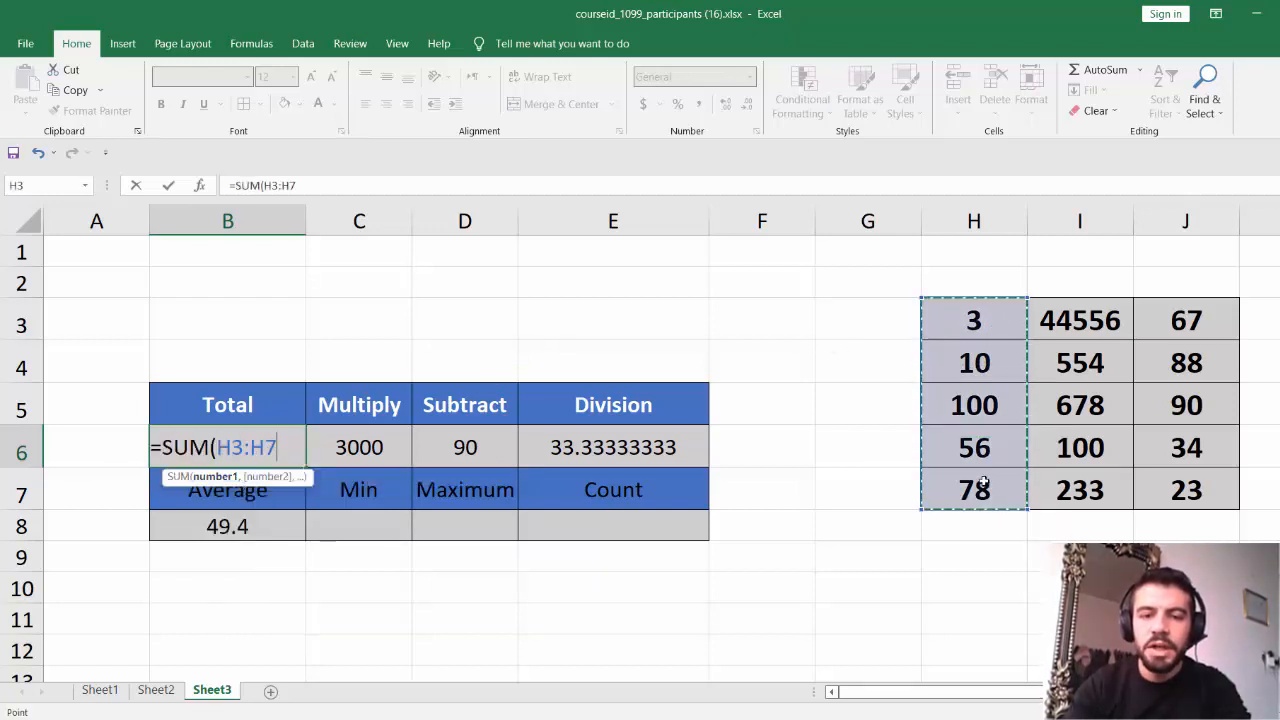
{"action": "key", "text": "Return"}
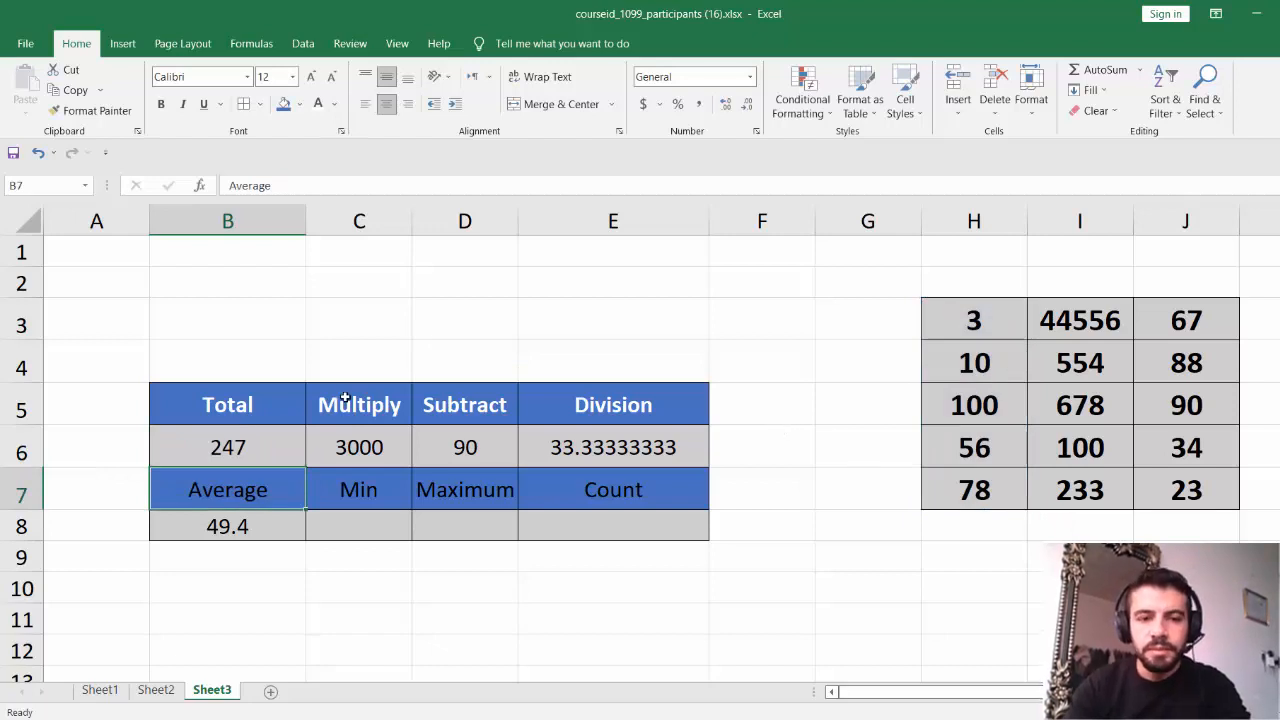
Remove the range H3:H7 from the SUM formula in the Total result cell B6, leaving the parentheses empty
{"action": "double_click", "coordinate": [245, 447]}
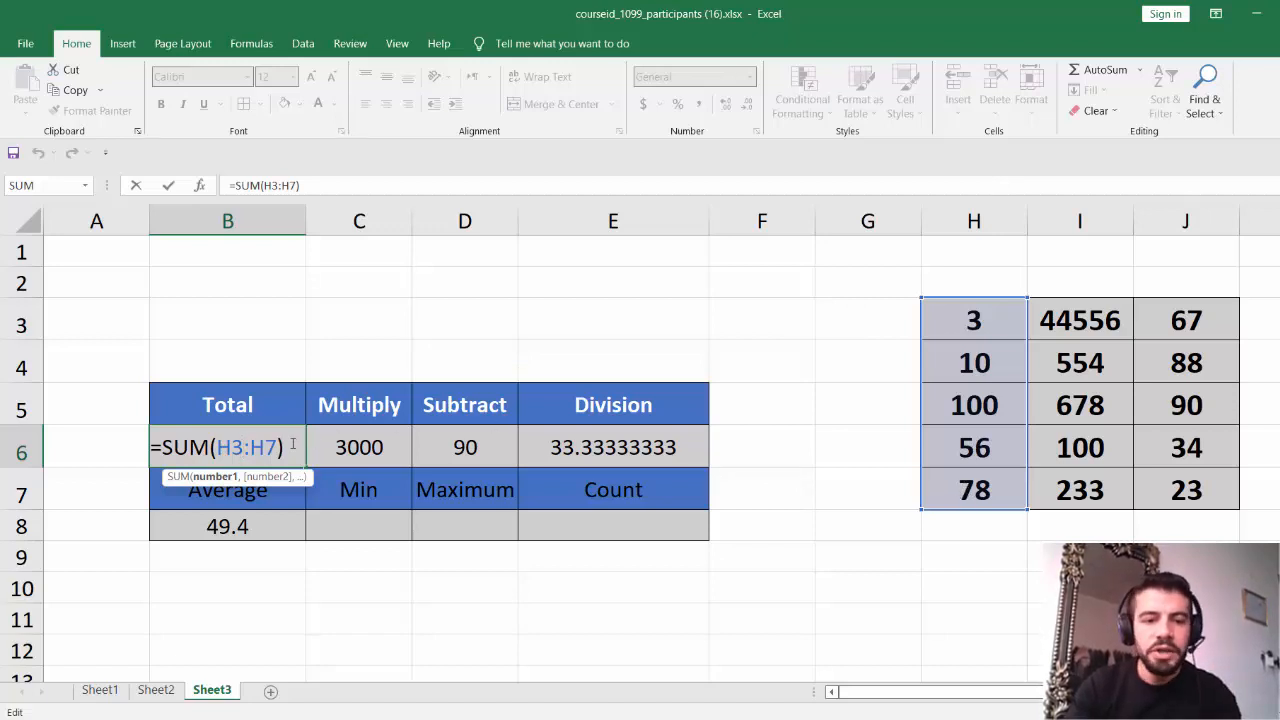
{"action": "key", "text": "BackSpace"}
{"action": "key", "text": "BackSpace"}
{"action": "key", "text": "BackSpace"}
{"action": "key", "text": "BackSpace"}
{"action": "key", "text": "BackSpace"}
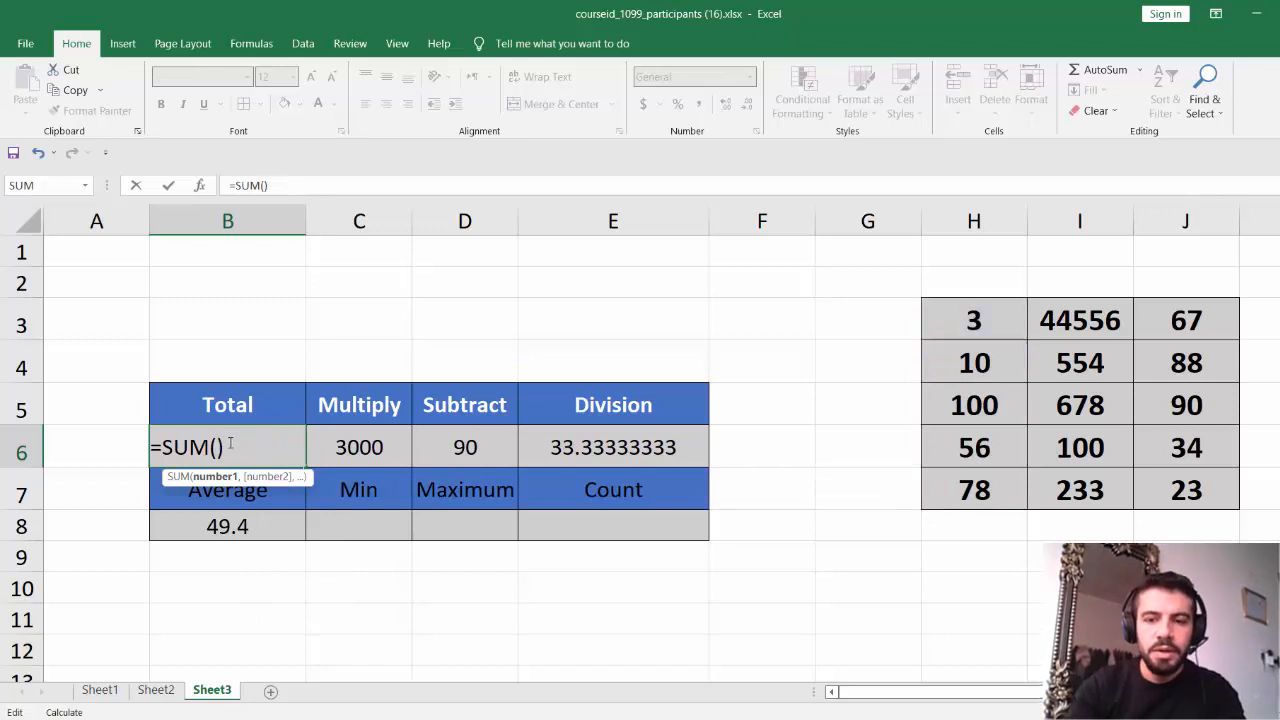
Complete the Total formula in B6 as =SUM(H3,H4,H5), with the three cells as separate comma-divided arguments
{"action": "left_click", "coordinate": [929, 320]}
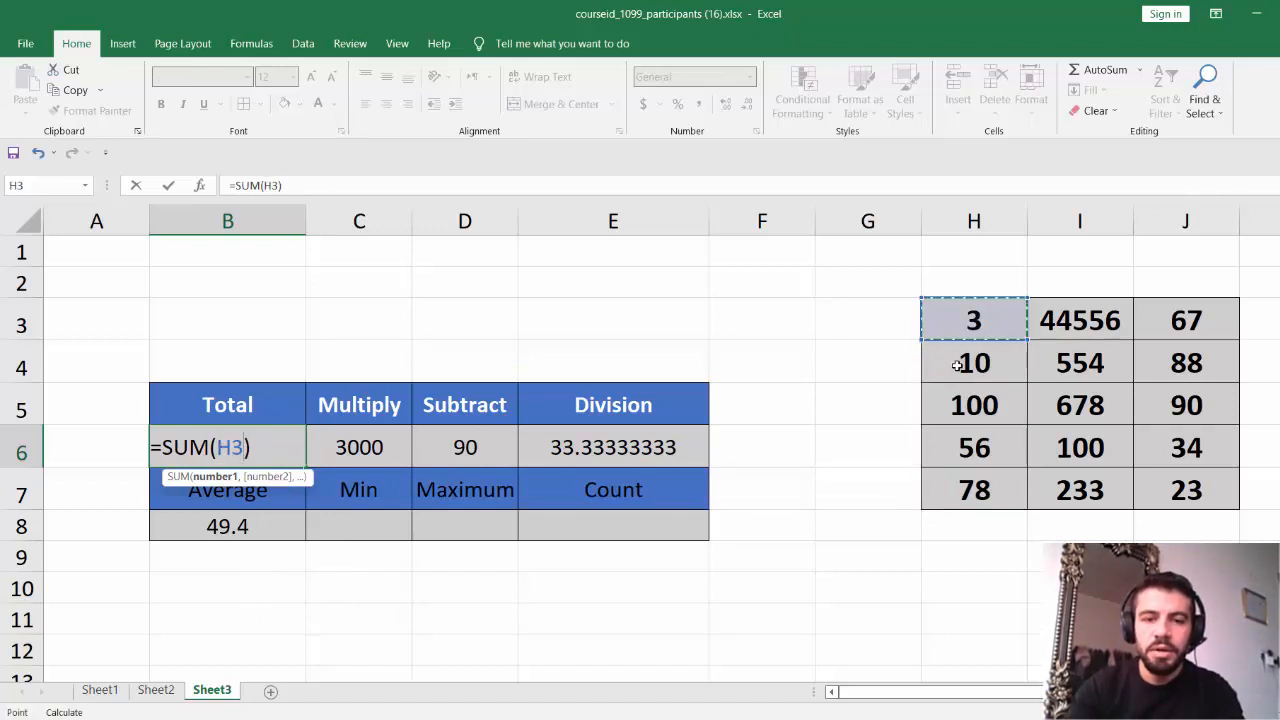
{"action": "left_click", "coordinate": [957, 364]}
{"action": "left_click", "coordinate": [950, 334]}
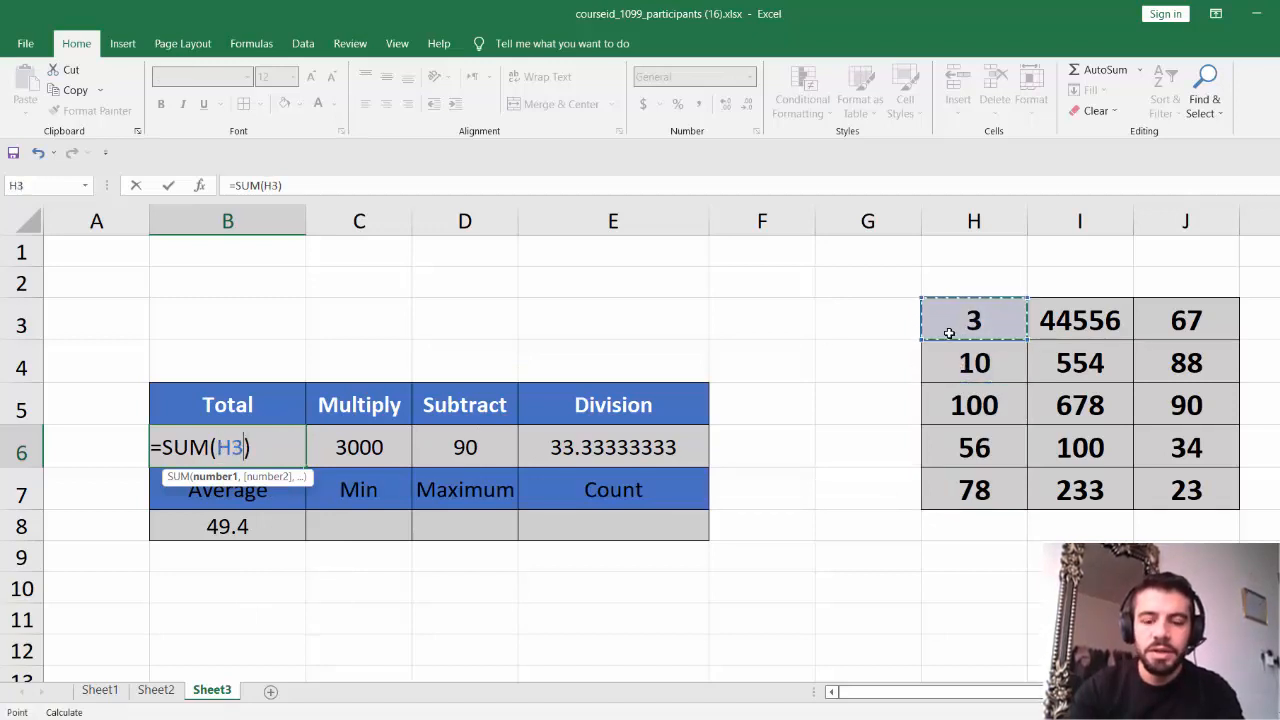
{"action": "type", "text": ","}
{"action": "left_click", "coordinate": [986, 366]}
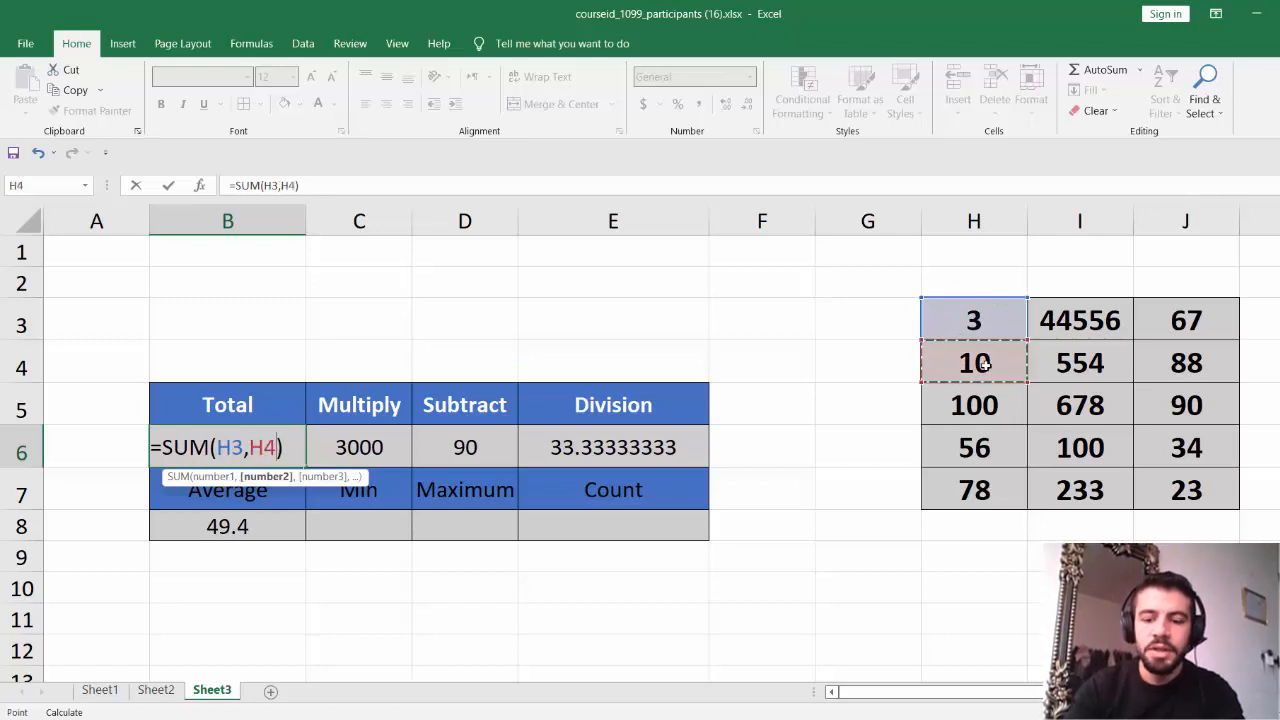
{"action": "type", "text": ","}
{"action": "left_click", "coordinate": [990, 403]}
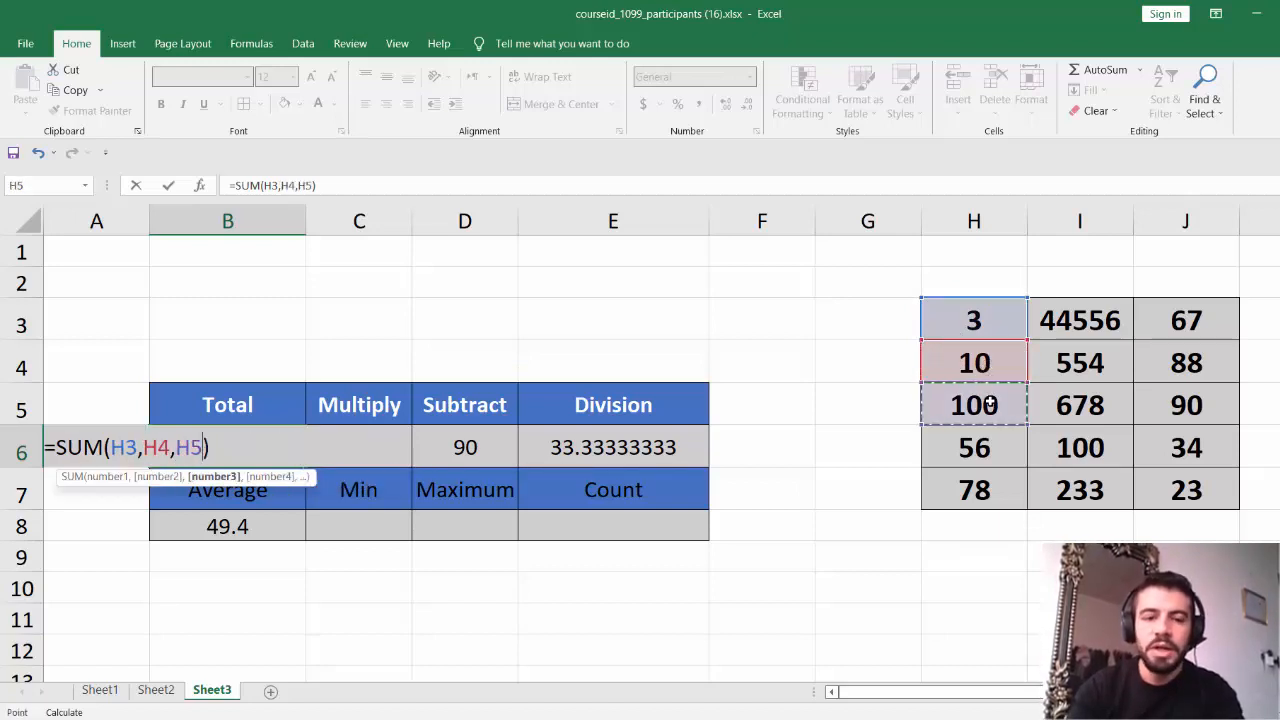
{"action": "key", "text": "Return"}
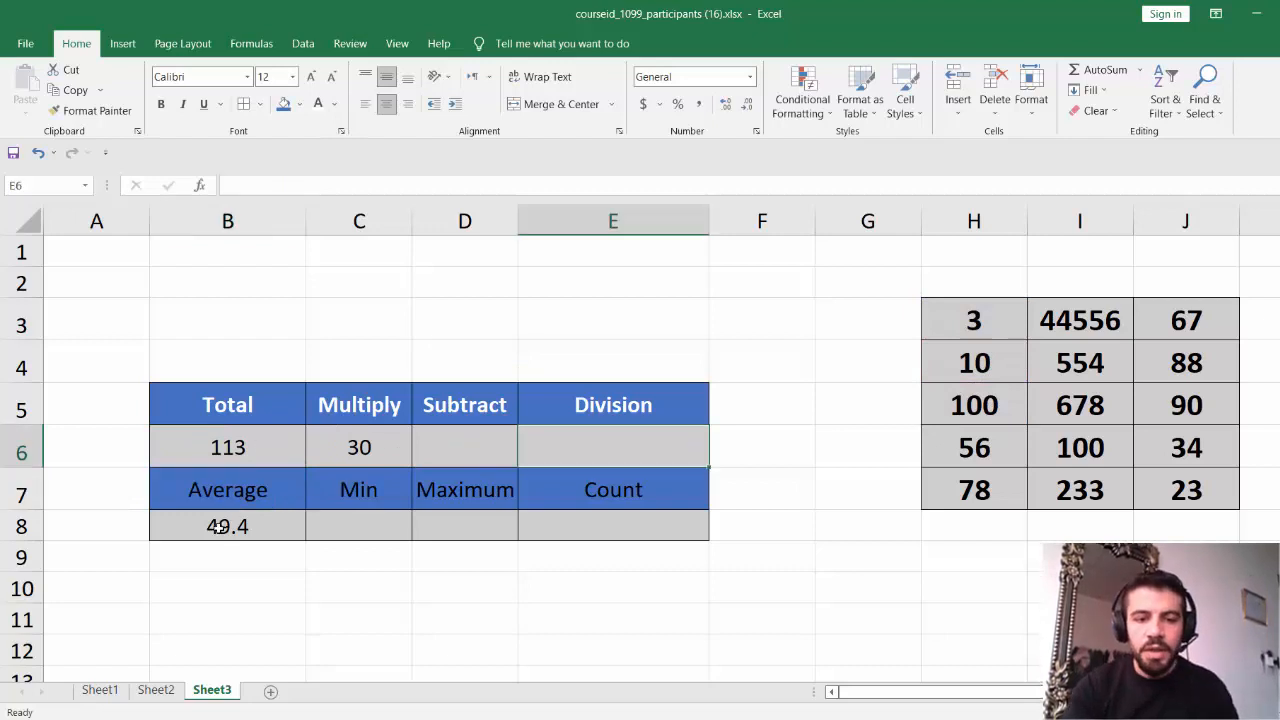
Replace the formula in the Average result cell B8 with AutoSum's Average function over the range H3:H7
{"action": "left_click", "coordinate": [213, 526]}
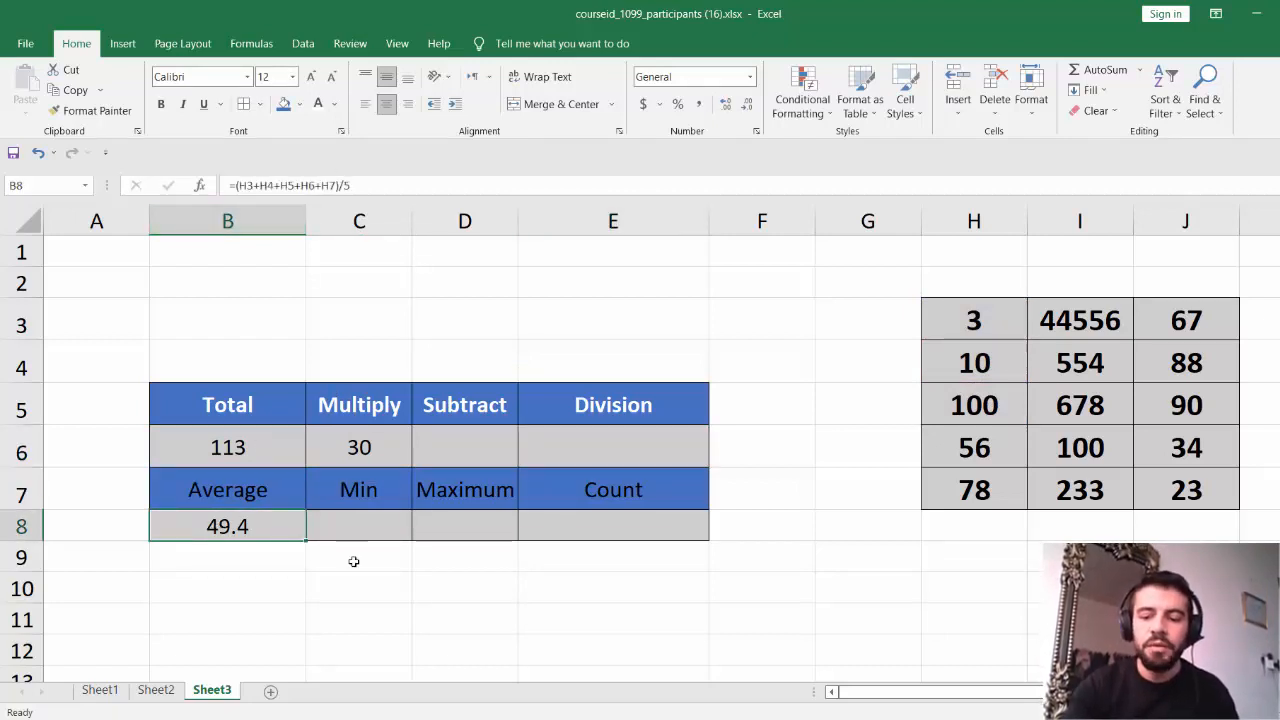
{"action": "key", "text": "Delete"}
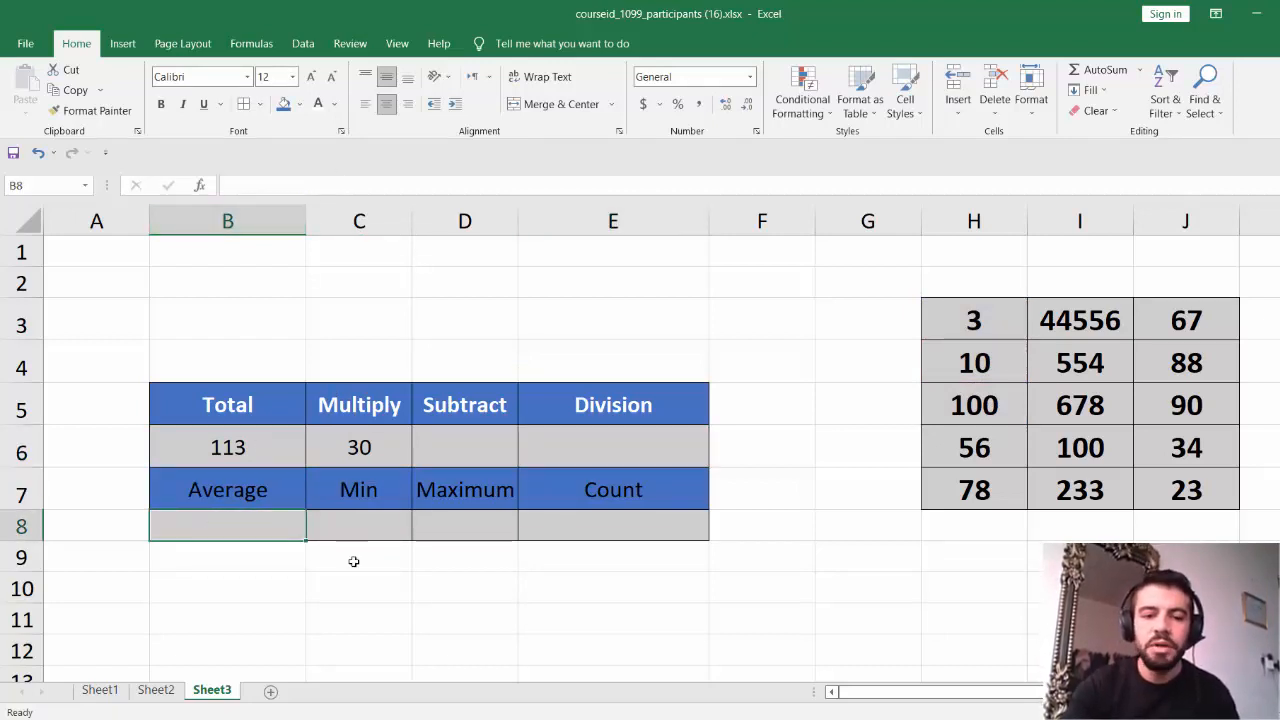
{"action": "left_click", "coordinate": [1140, 70]}
{"action": "left_click", "coordinate": [1094, 114]}
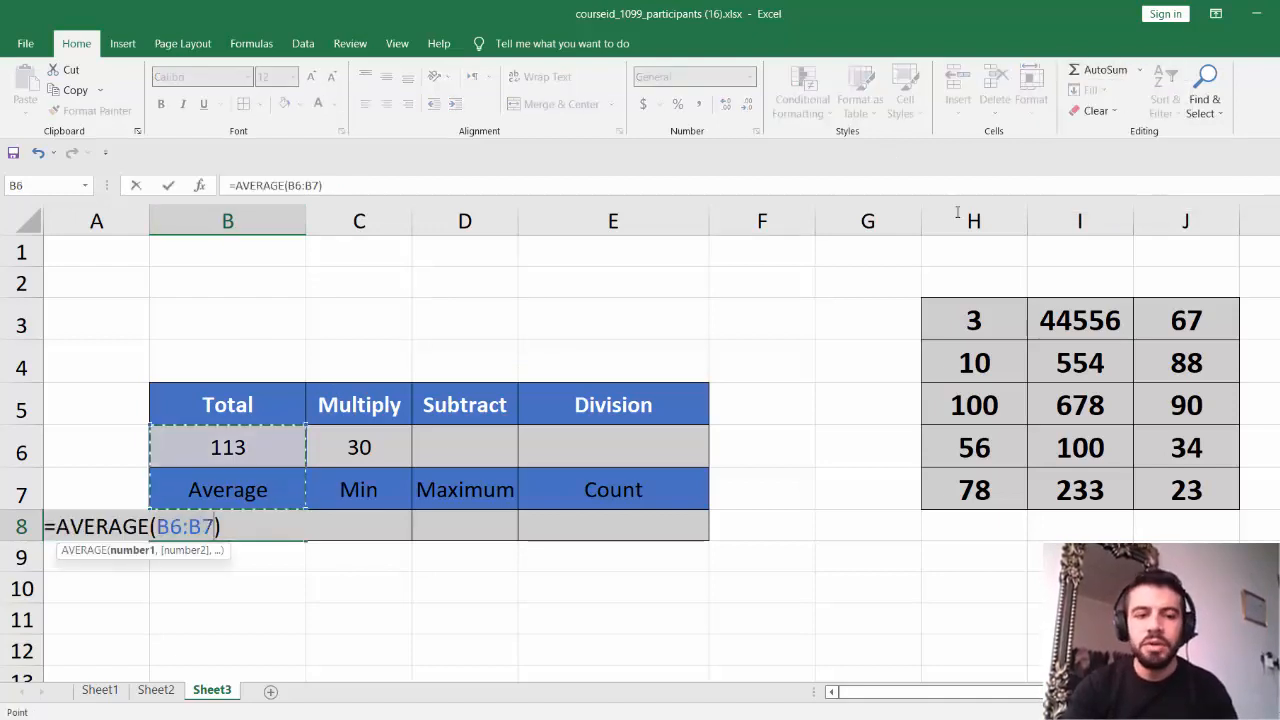
{"action": "left_click_drag", "start_coordinate": [974, 320], "coordinate": [983, 489]}
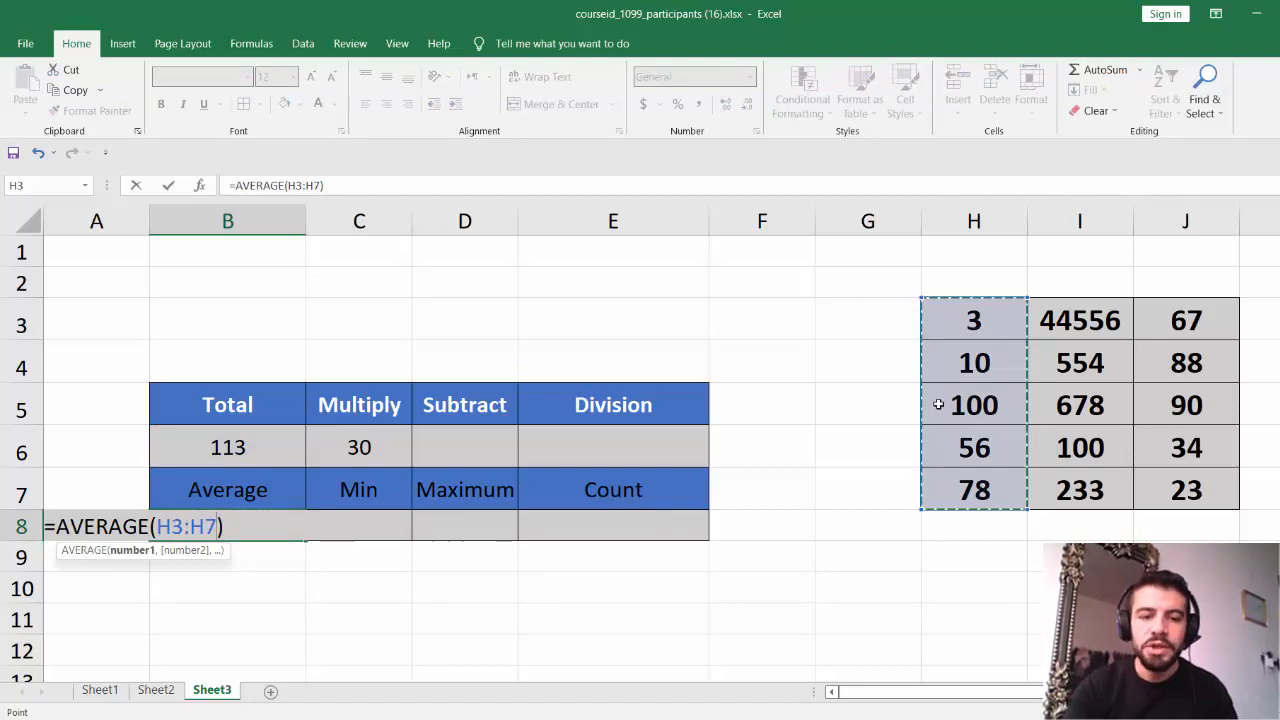
{"action": "key", "text": "Return"}
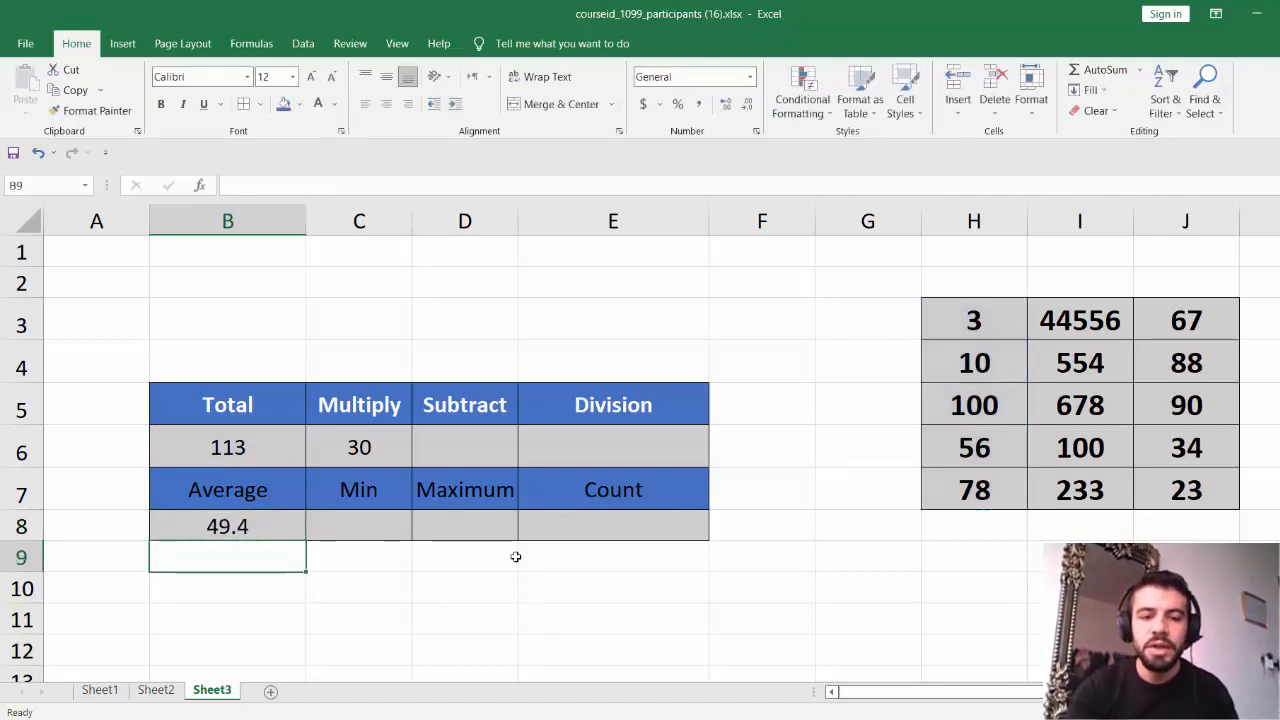
Fill the Min result cell C8 with AutoSum's Min function over the range H3:H7
{"action": "left_click", "coordinate": [350, 523]}
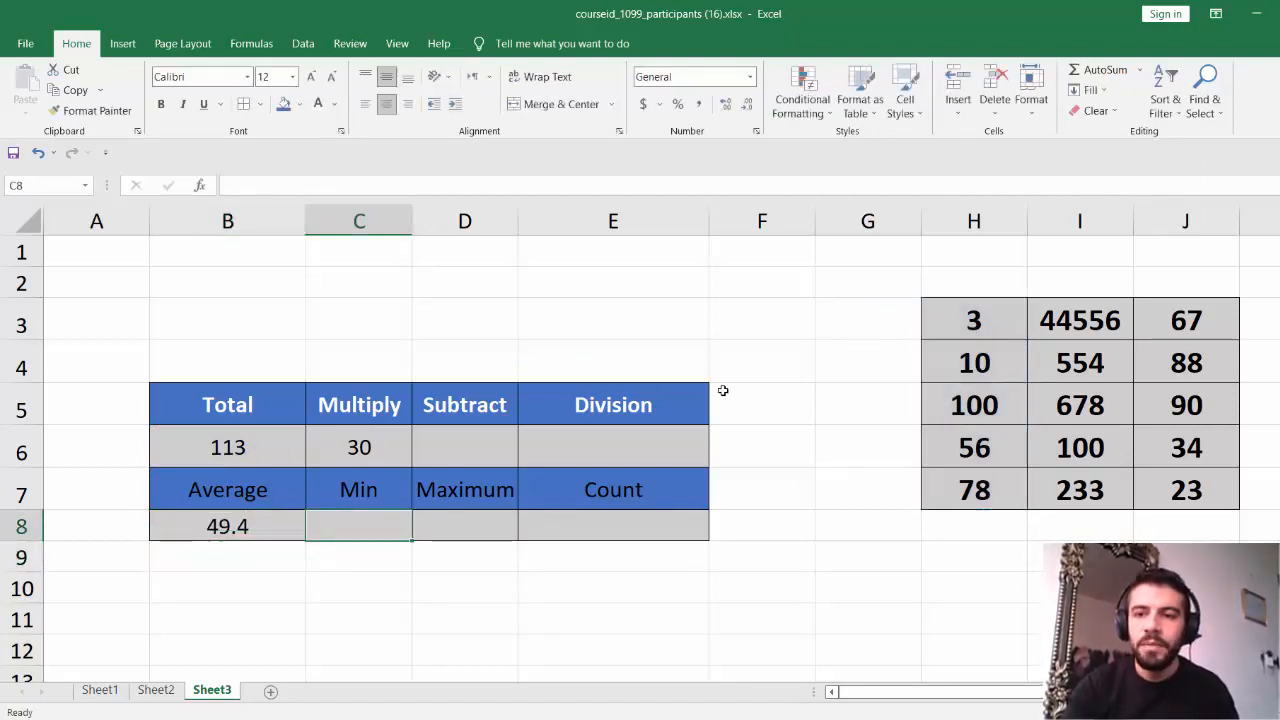
{"action": "left_click", "coordinate": [1139, 70]}
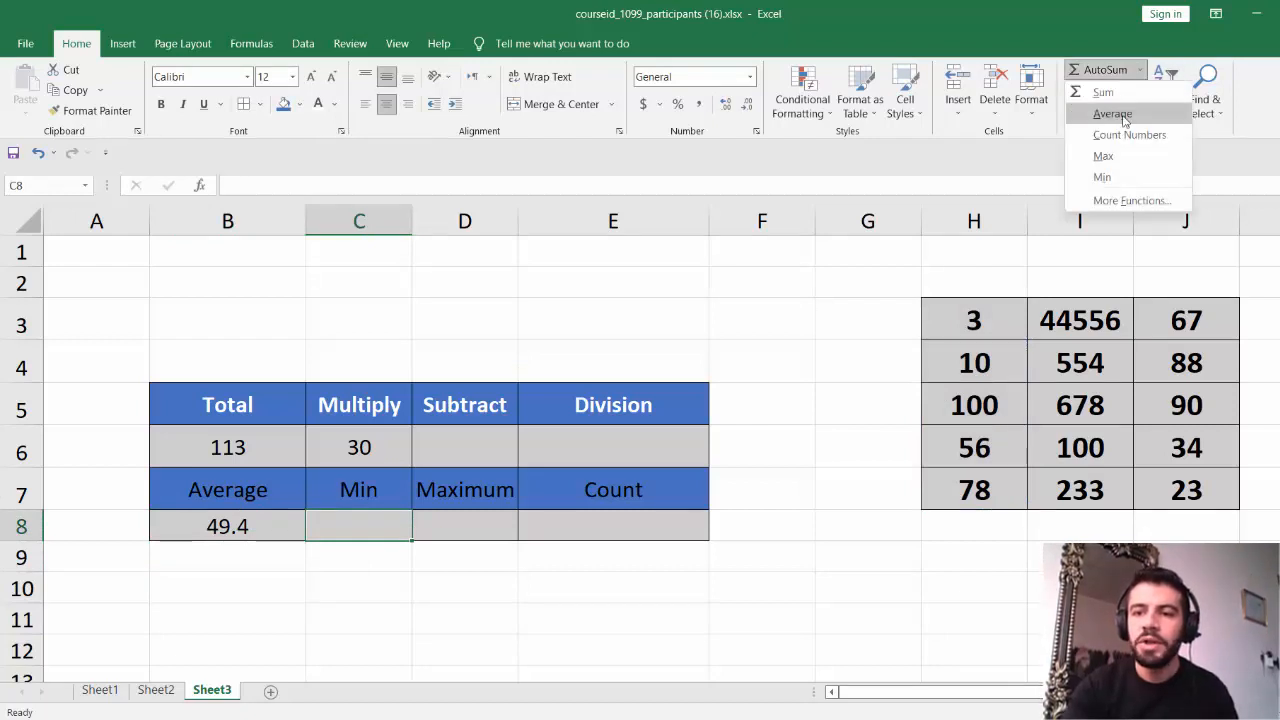
{"action": "left_click", "coordinate": [1117, 178]}
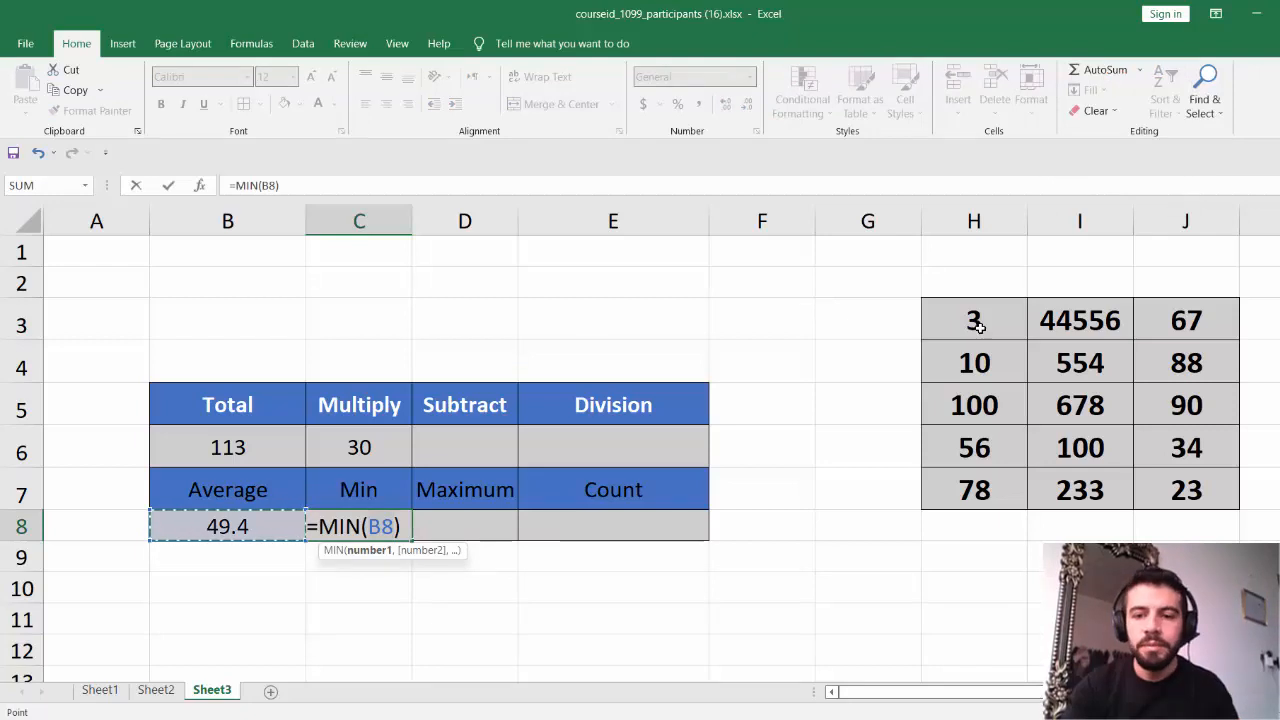
{"action": "left_click_drag", "start_coordinate": [976, 323], "coordinate": [1001, 490]}
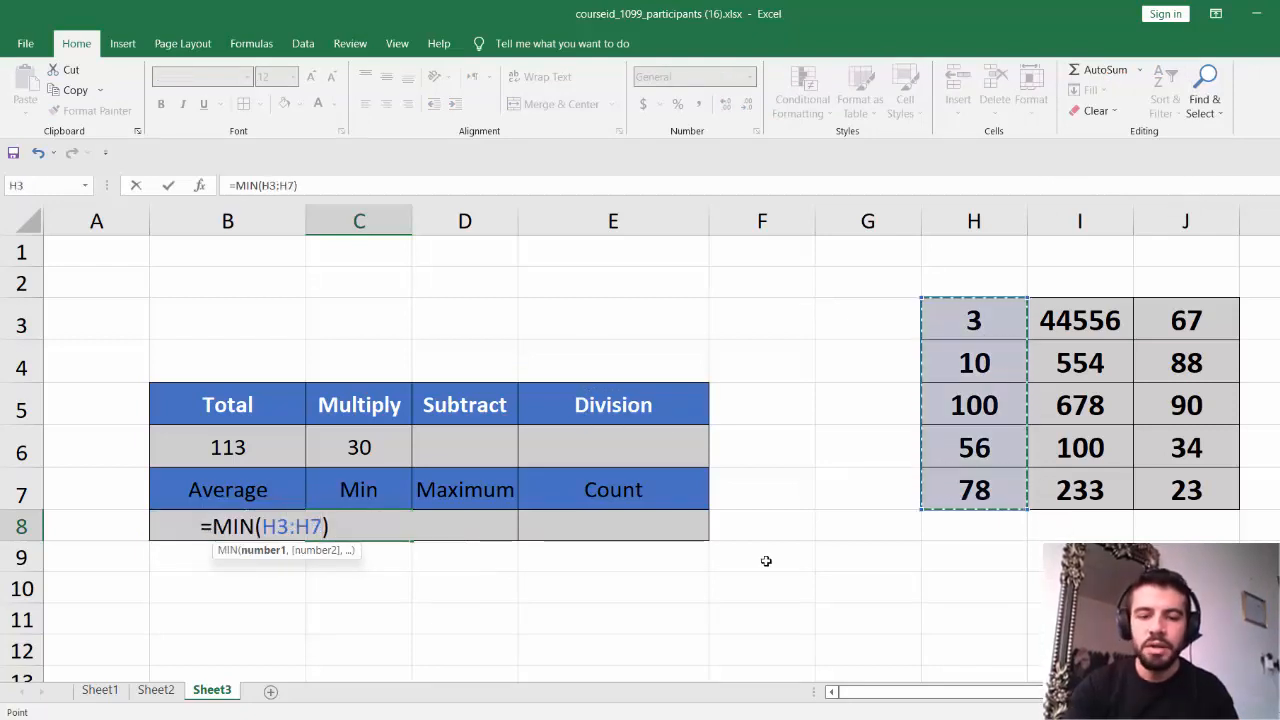
{"action": "key", "text": "Return"}
Fill the Maximum result cell D8 with AutoSum's Max function over the range H3:H7
{"action": "left_click", "coordinate": [434, 521]}
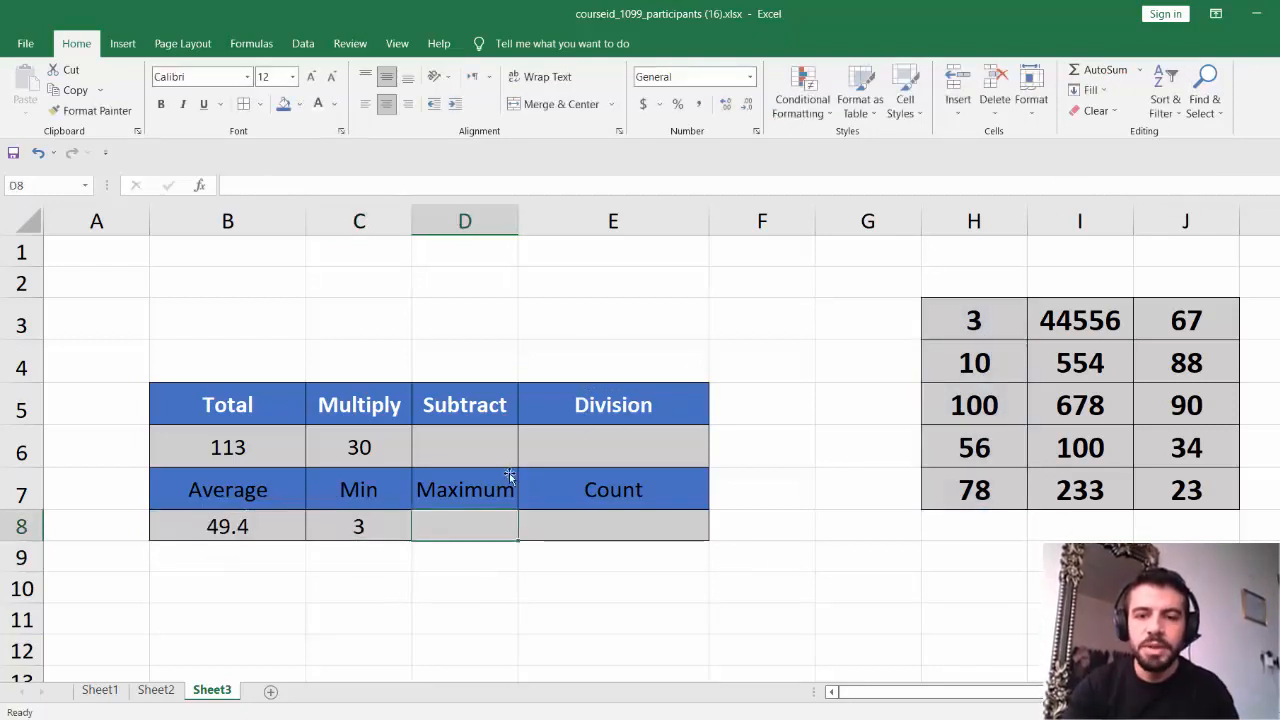
{"action": "left_click", "coordinate": [1139, 72]}
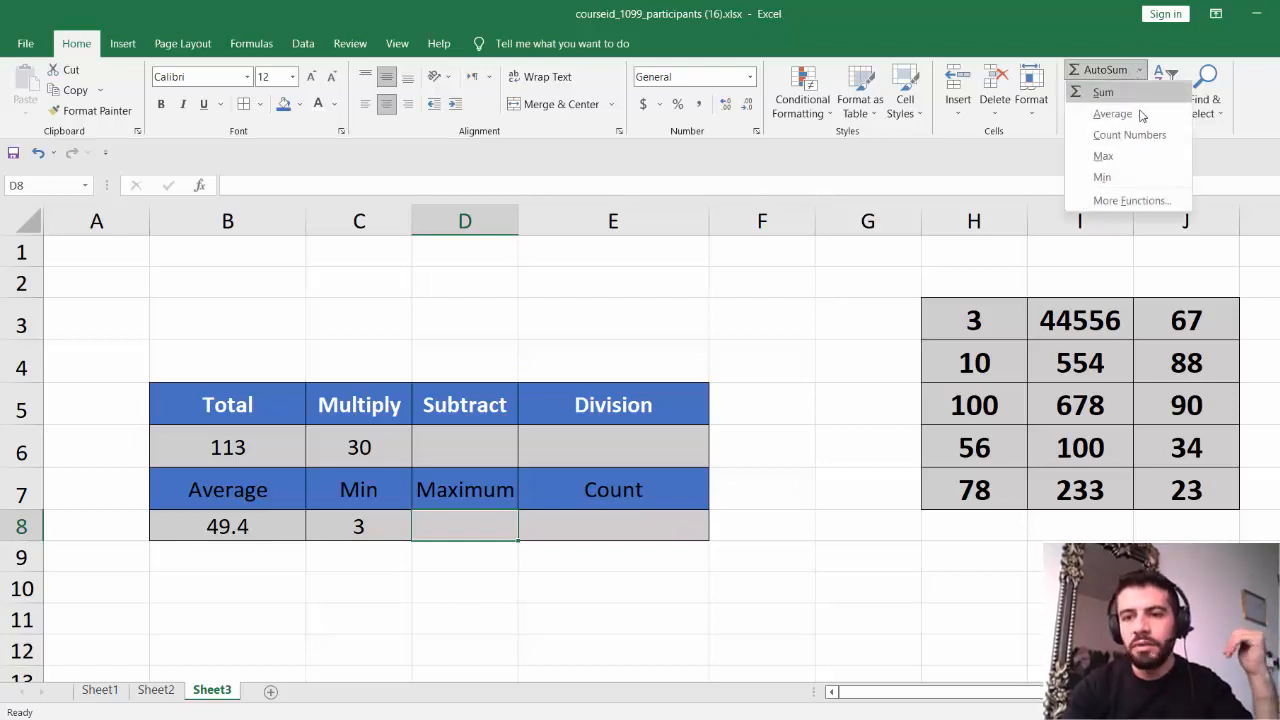
{"action": "left_click", "coordinate": [1118, 157]}
{"action": "left_click_drag", "start_coordinate": [984, 311], "coordinate": [934, 493]}
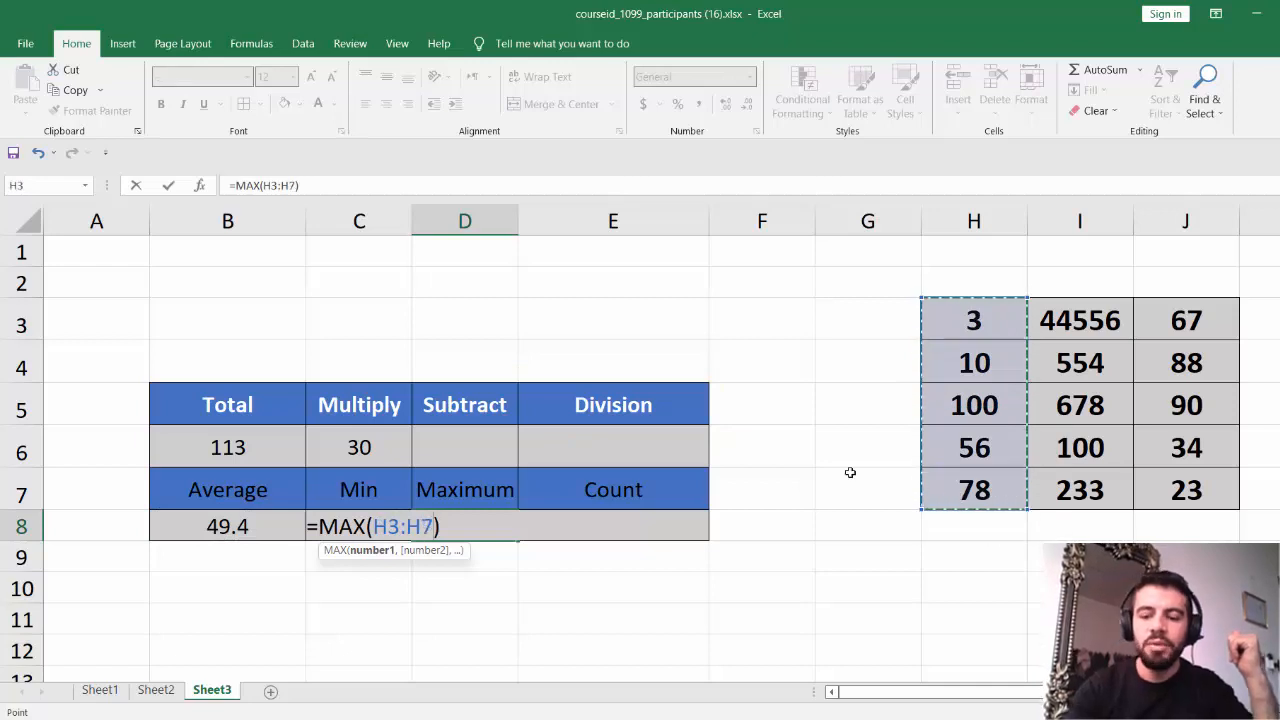
{"action": "key", "text": "Return"}
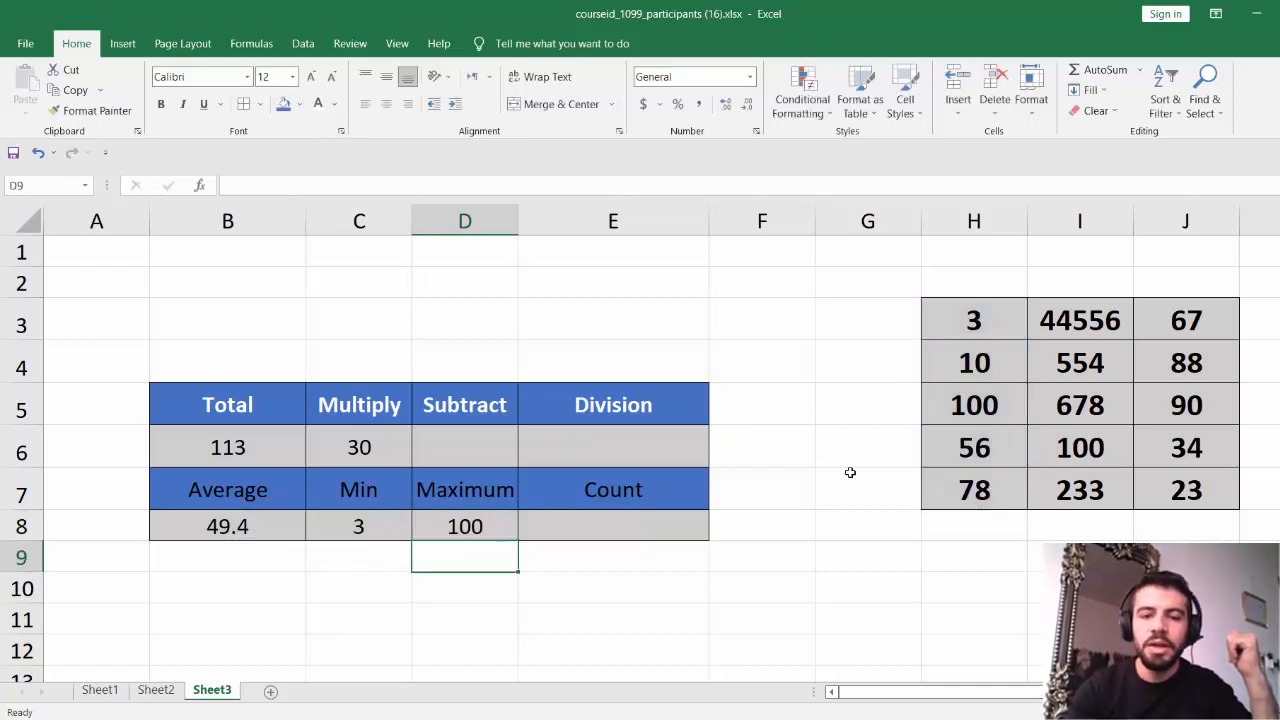
Fill the Count result cell E8 with AutoSum's Count Numbers function over the range H3:H7
{"action": "left_click", "coordinate": [669, 520]}
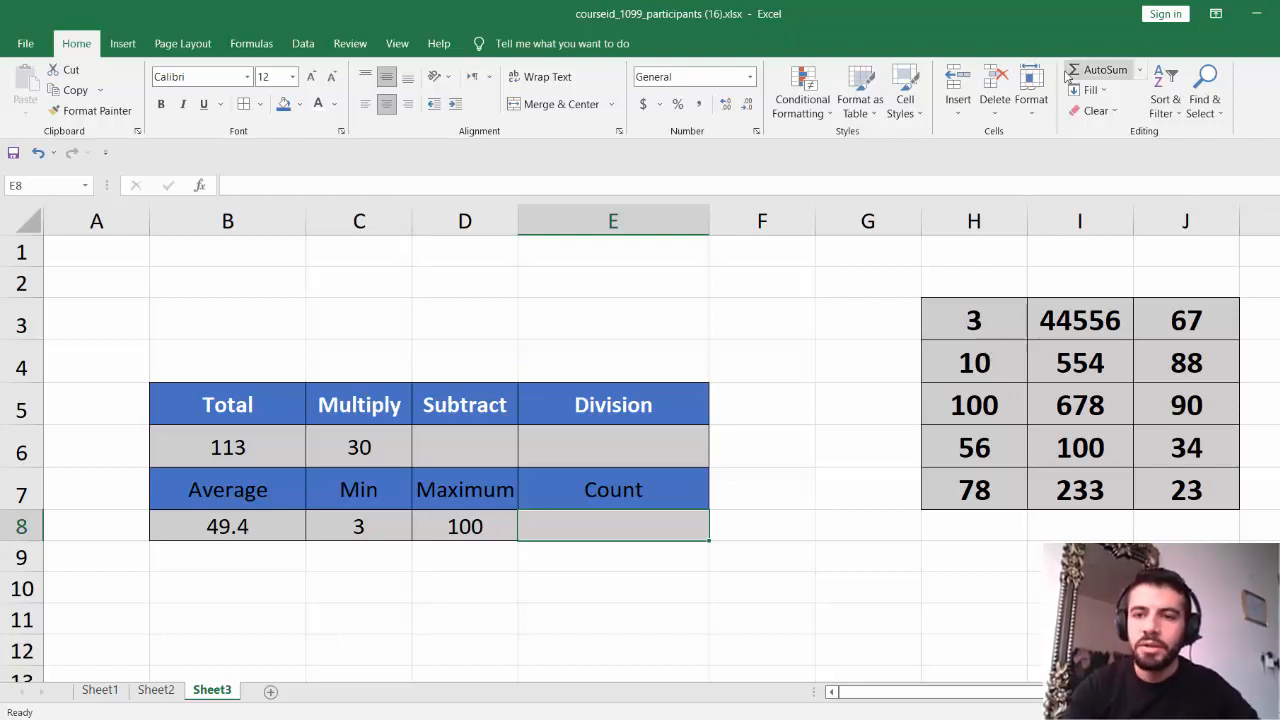
{"action": "left_click", "coordinate": [1140, 72]}
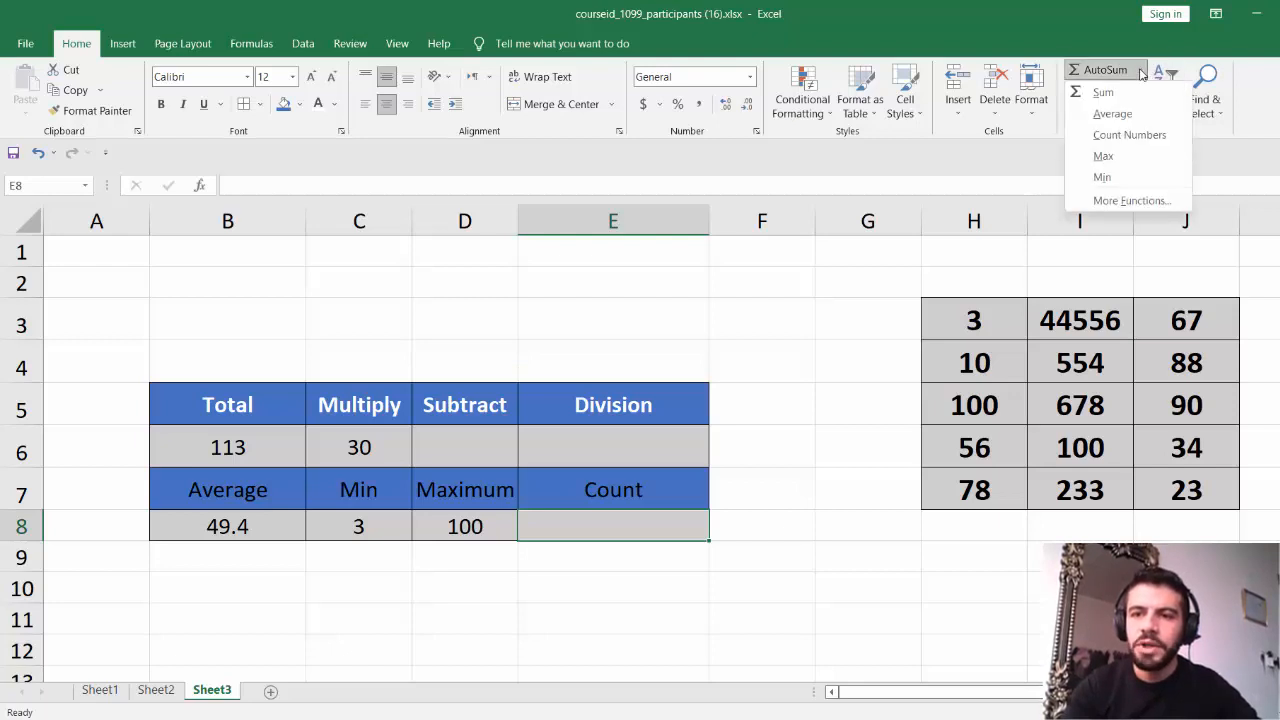
{"action": "left_click", "coordinate": [1112, 139]}
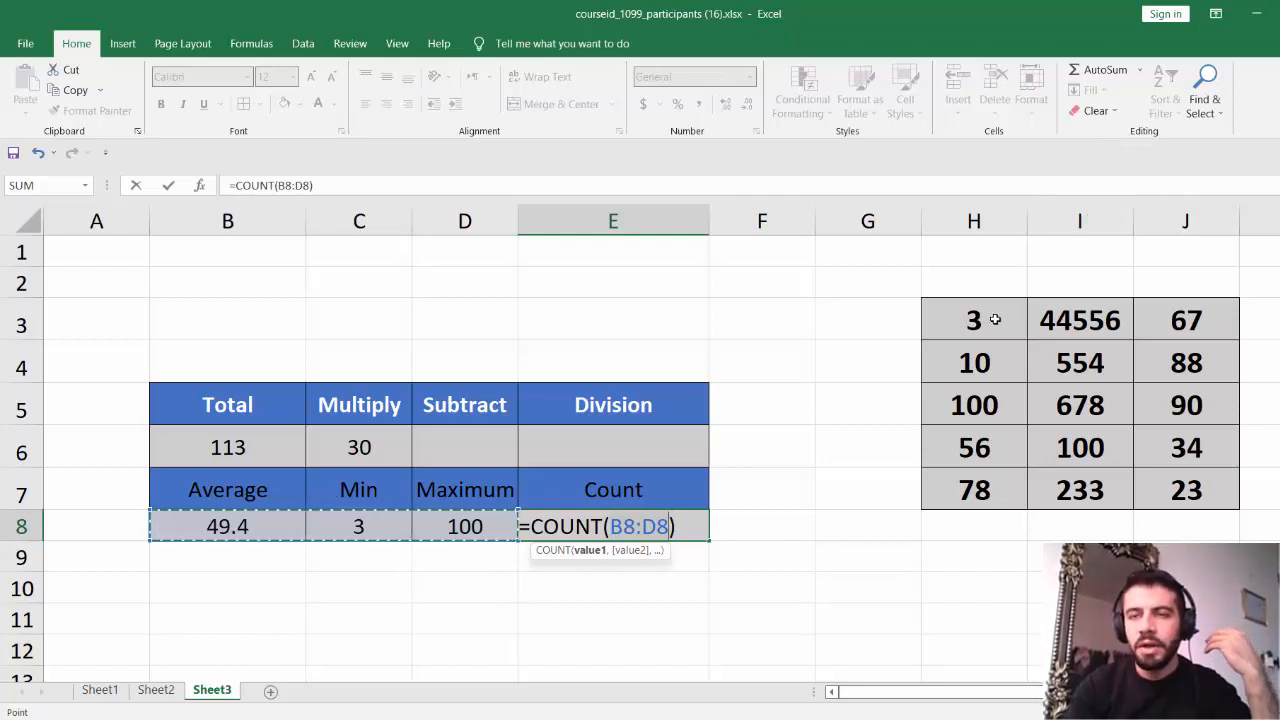
{"action": "left_click_drag", "start_coordinate": [986, 323], "coordinate": [972, 484]}
{"action": "key", "text": "Return"}
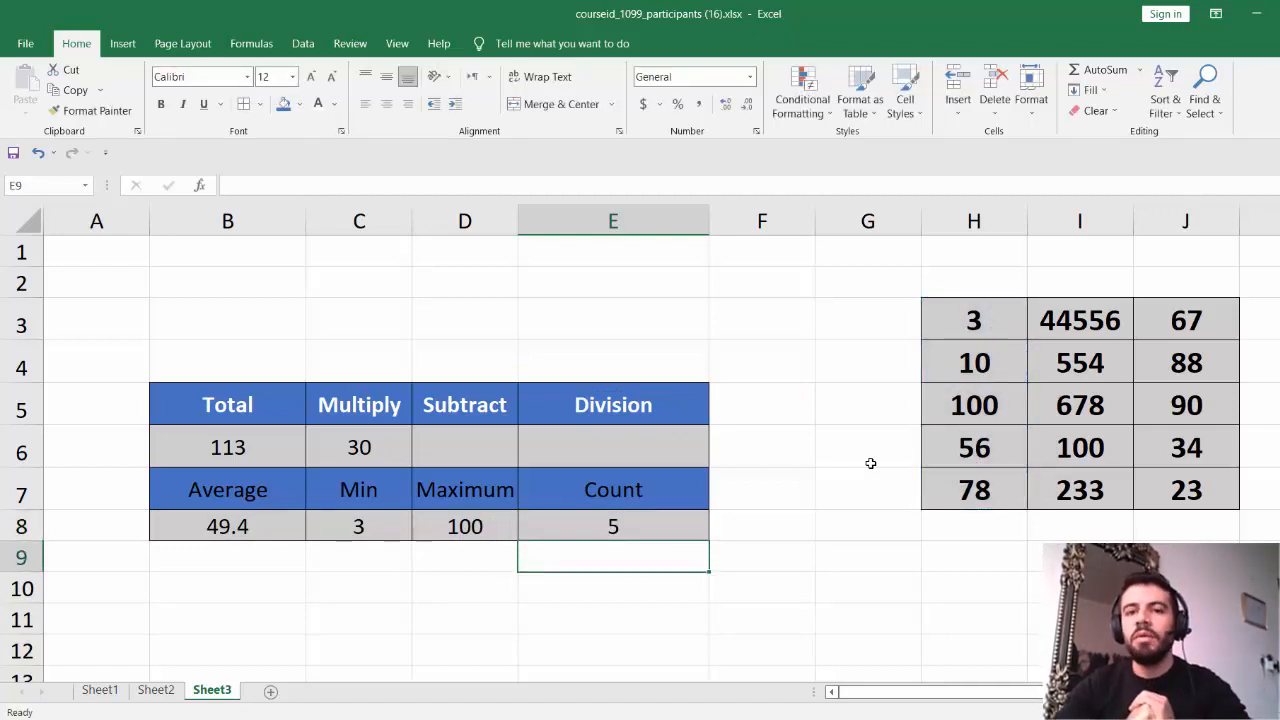
Write the addition =H3+I3+J3 in the Total result cell B6, joining the first-row data cells with plus signs
{"action": "left_click", "coordinate": [243, 447]}
{"action": "type", "text": "="}
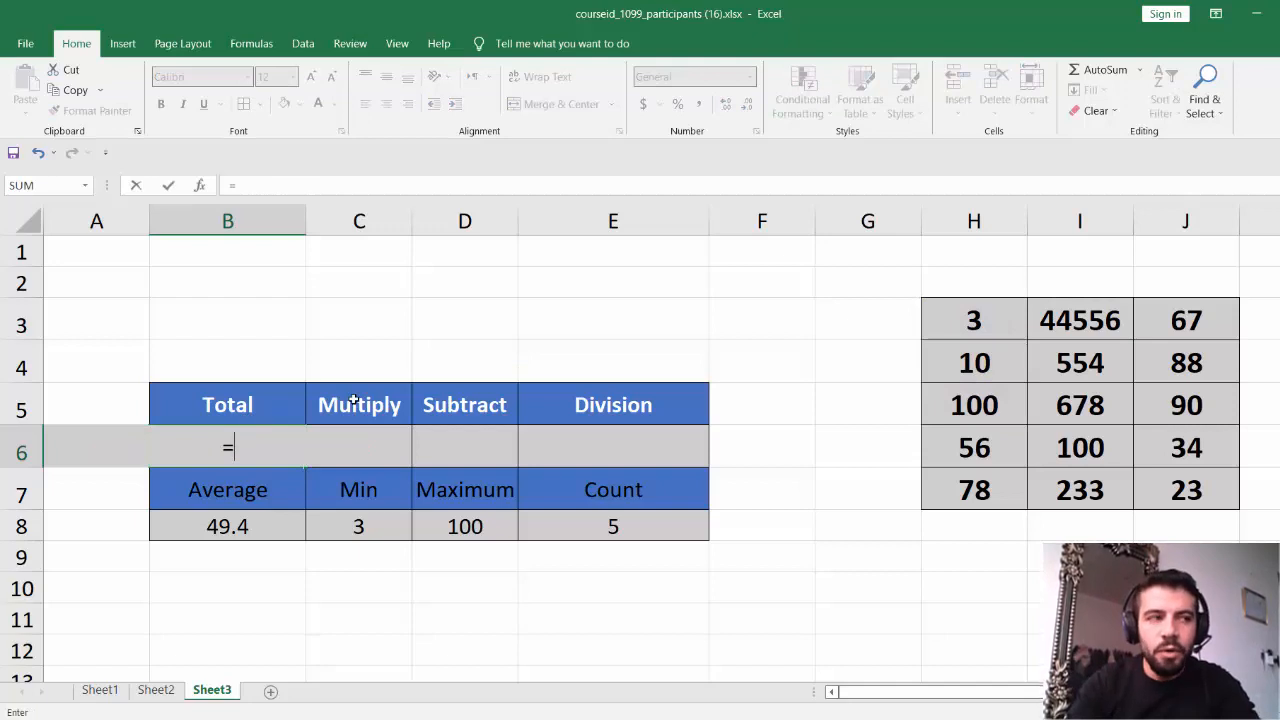
{"action": "left_click", "coordinate": [953, 320]}
{"action": "mouse_move", "coordinate": [953, 320]}
{"action": "left_mouse_down"}
{"action": "mouse_move", "coordinate": [1149, 366]}
{"action": "mouse_move", "coordinate": [1200, 493]}
{"action": "mouse_move", "coordinate": [1108, 410]}
{"action": "mouse_move", "coordinate": [975, 322]}
{"action": "left_mouse_up"}
{"action": "type", "text": "+"}
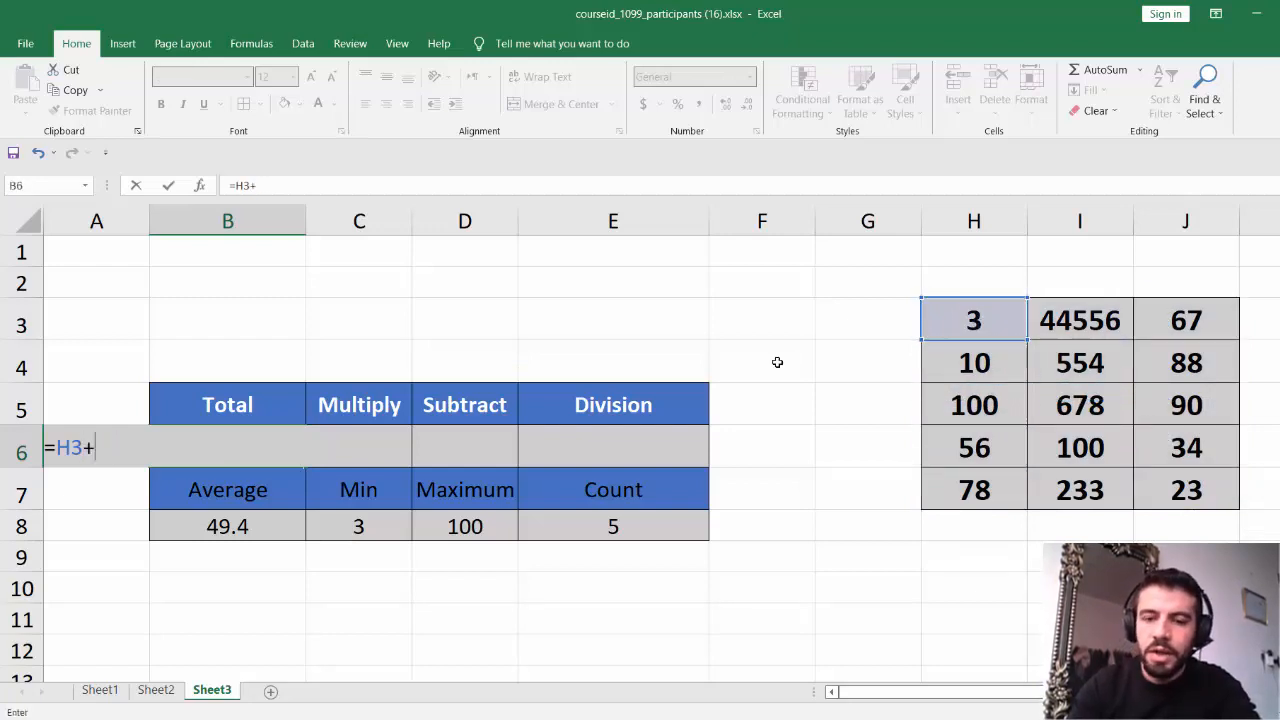
{"action": "left_click", "coordinate": [1094, 330]}
{"action": "type", "text": "+"}
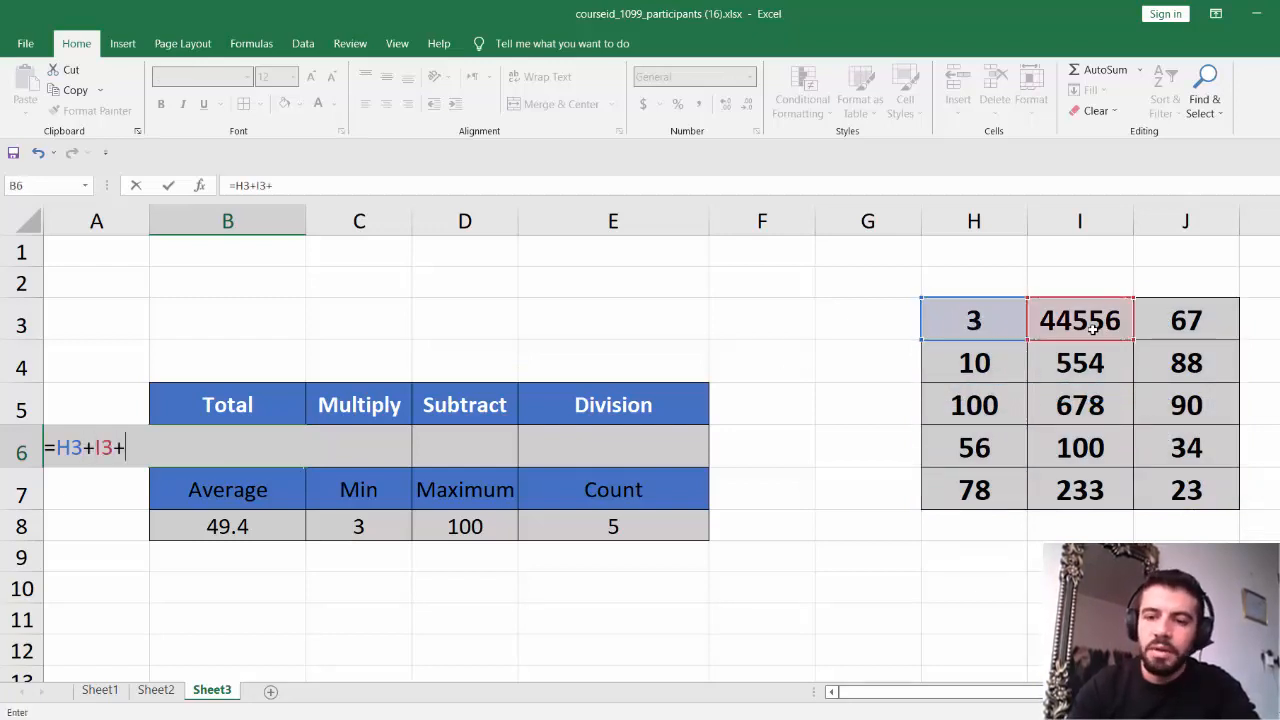
{"action": "left_click", "coordinate": [1152, 330]}
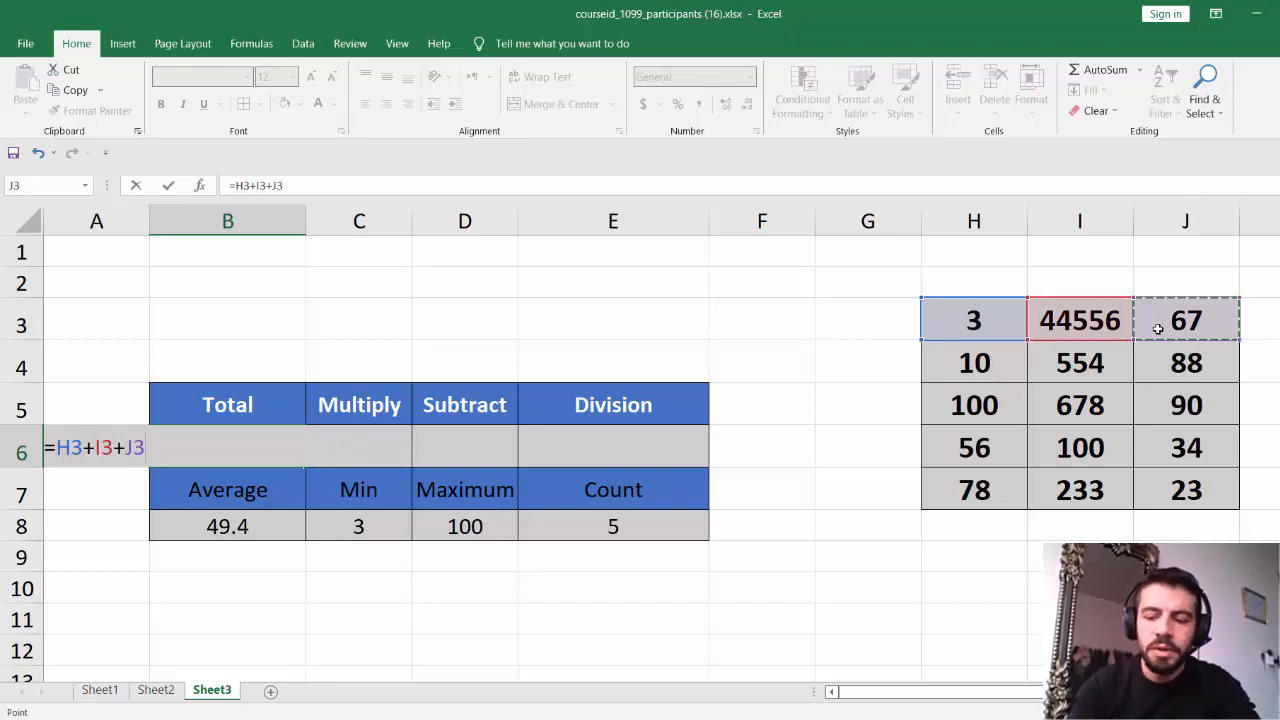
Erase the whole addition formula from the Total result cell B6 and leave the cell empty
{"action": "key", "text": "BackSpace"}
{"action": "key", "text": "BackSpace"}
{"action": "key", "text": "BackSpace"}
{"action": "key", "text": "BackSpace"}
{"action": "key", "text": "BackSpace"}
{"action": "key", "text": "BackSpace"}
{"action": "key", "text": "BackSpace"}
{"action": "key", "text": "BackSpace"}
{"action": "key", "text": "BackSpace"}
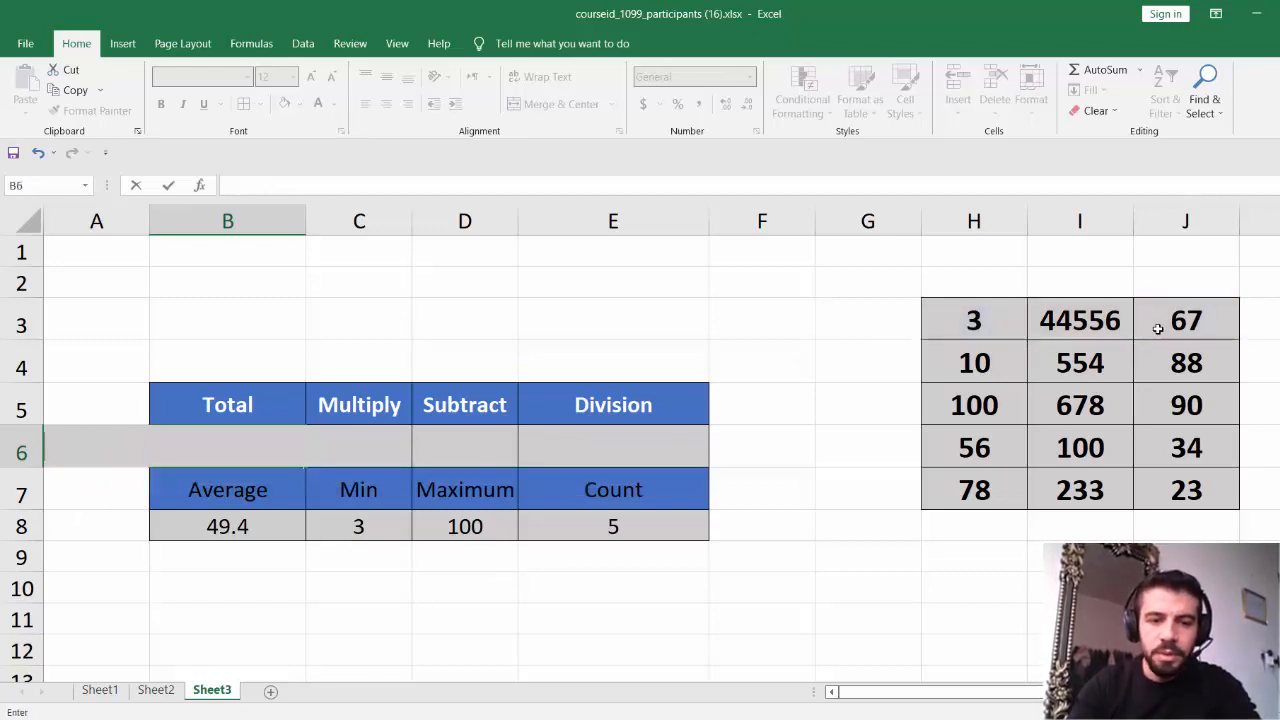
{"action": "left_click", "coordinate": [238, 530]}
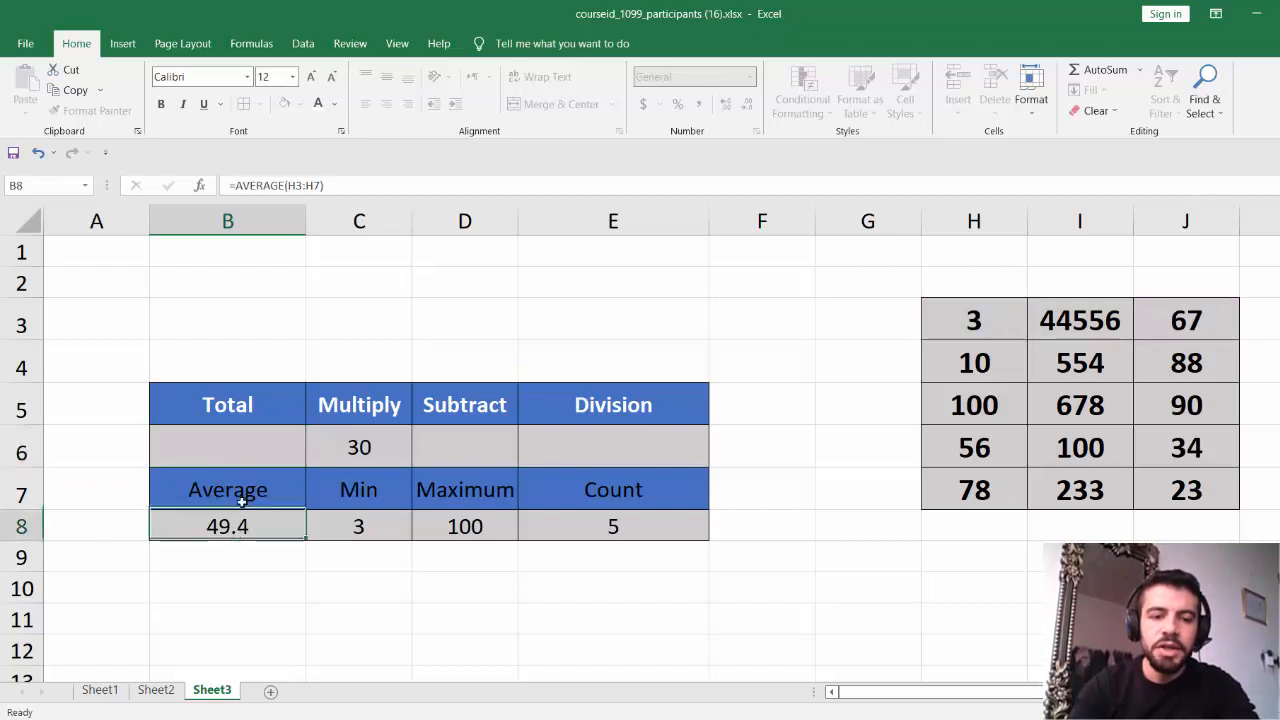
Enter a SUM formula in the Total result cell B6 covering the whole data block H3:J7
{"action": "left_click", "coordinate": [242, 444]}
{"action": "type", "text": "="}
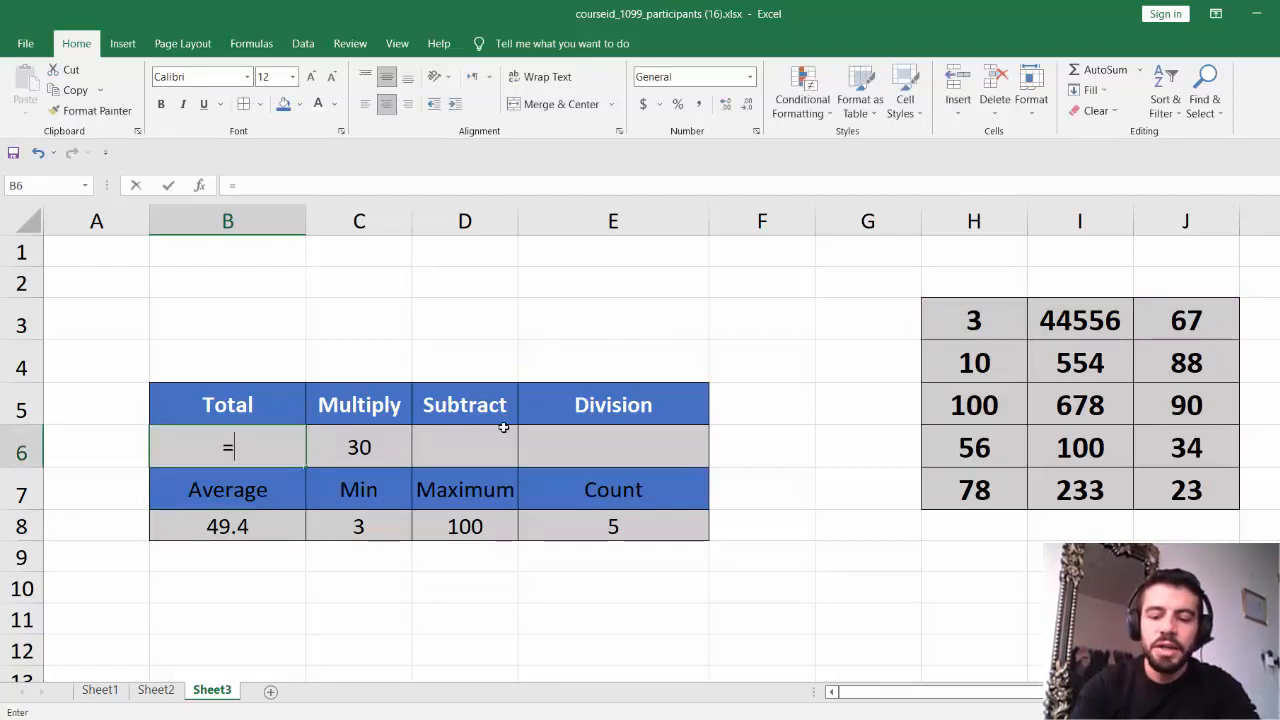
{"action": "type", "text": "sum("}
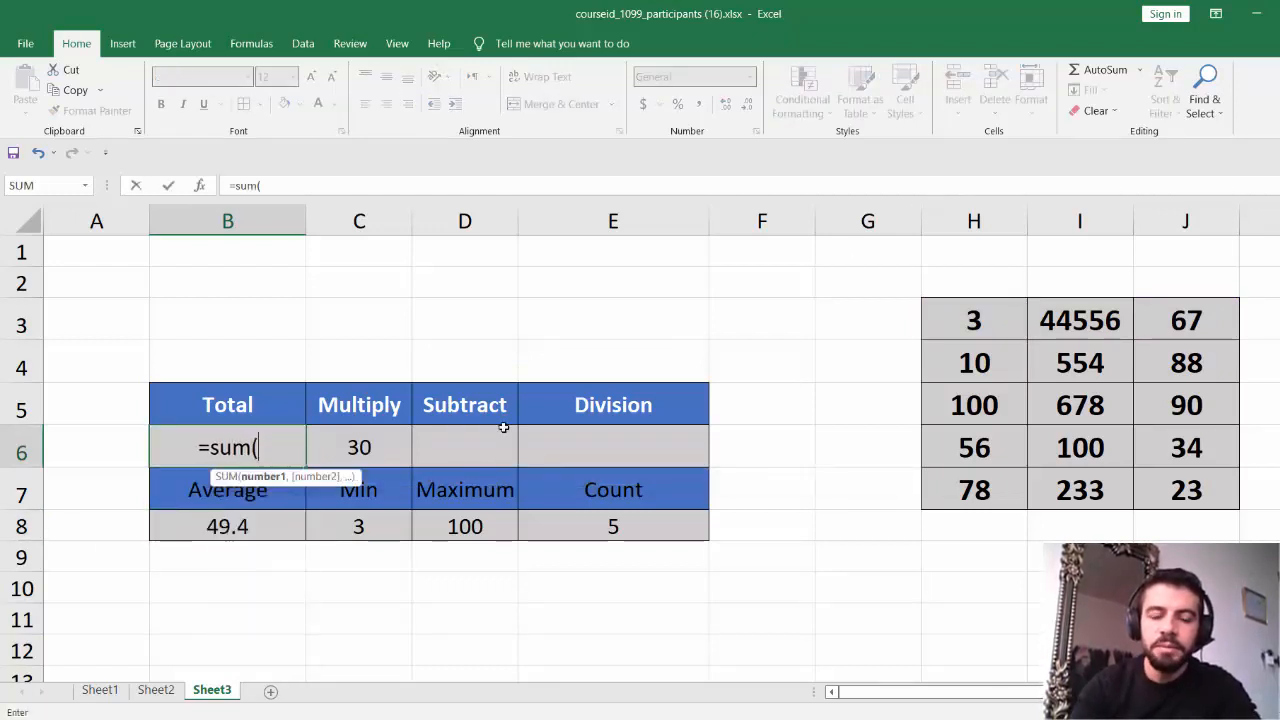
{"action": "left_click", "coordinate": [955, 330]}
{"action": "left_click_drag", "start_coordinate": [1050, 343], "coordinate": [1172, 478]}
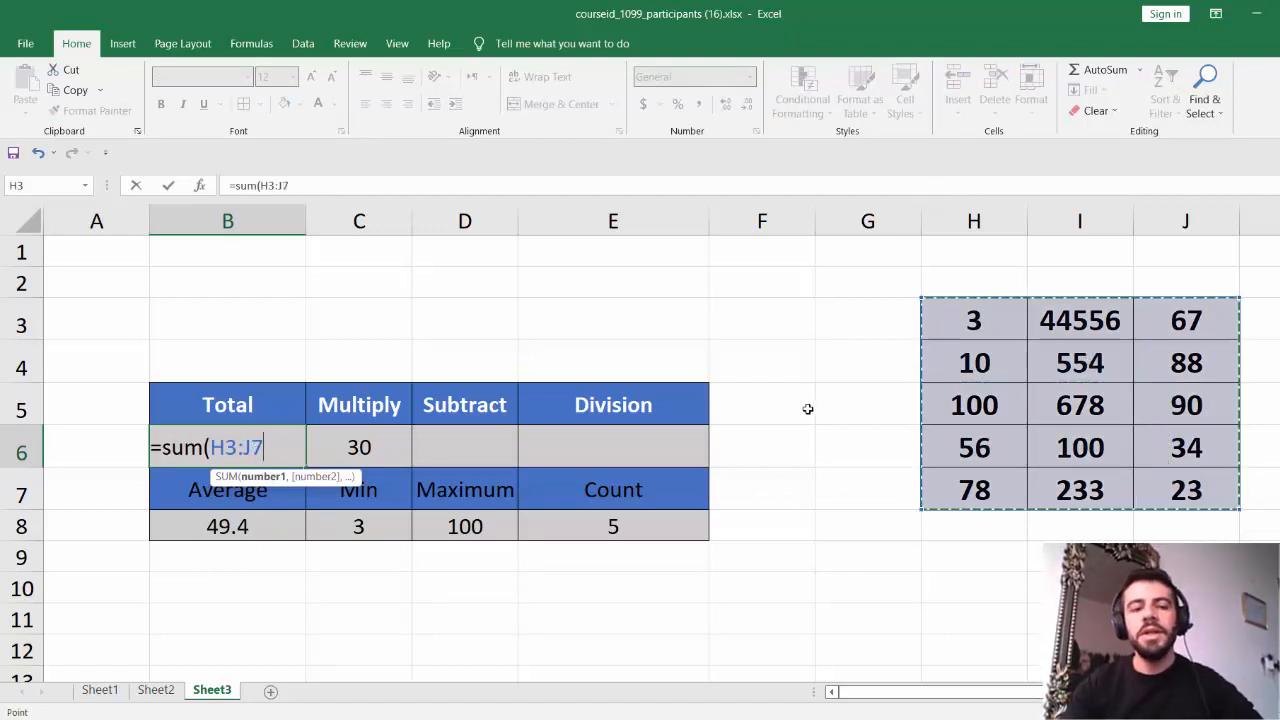
{"action": "key", "text": "Return"}
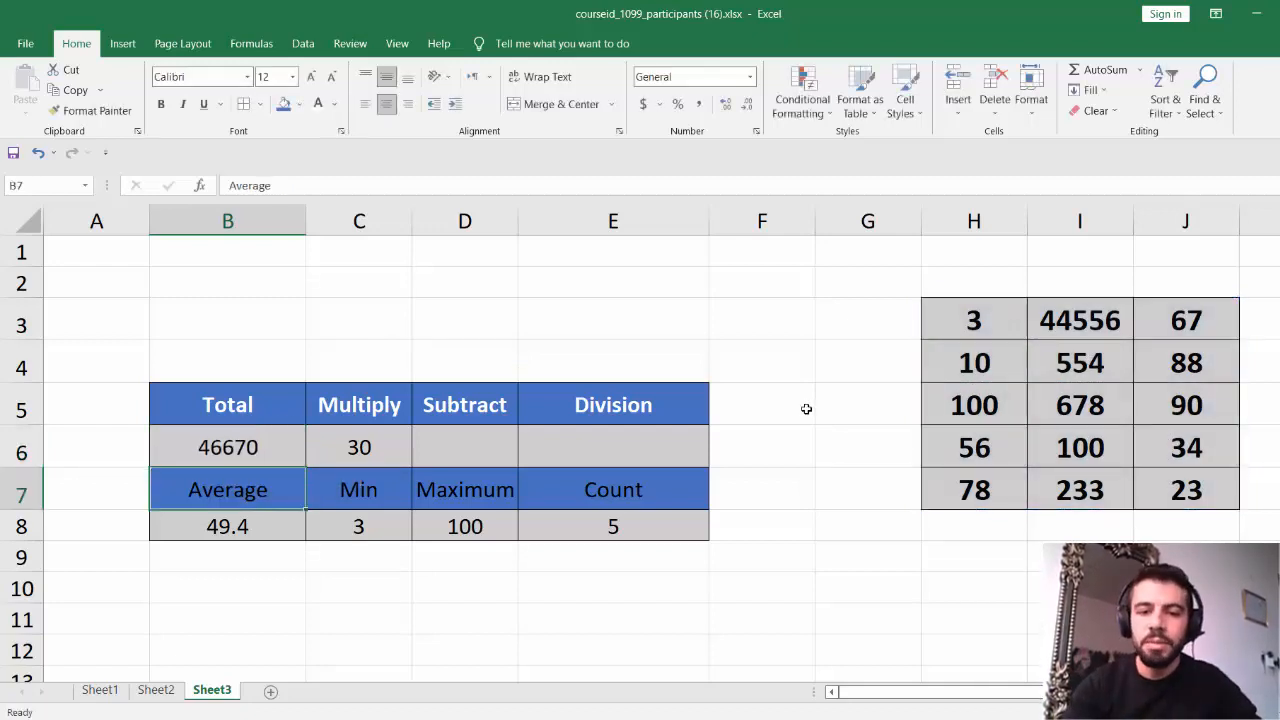
Clear the Average result cell B8 and refill it with AutoSum's Average function over the range H3:J7
{"action": "left_click", "coordinate": [240, 530]}
{"action": "double_click", "coordinate": [240, 532]}
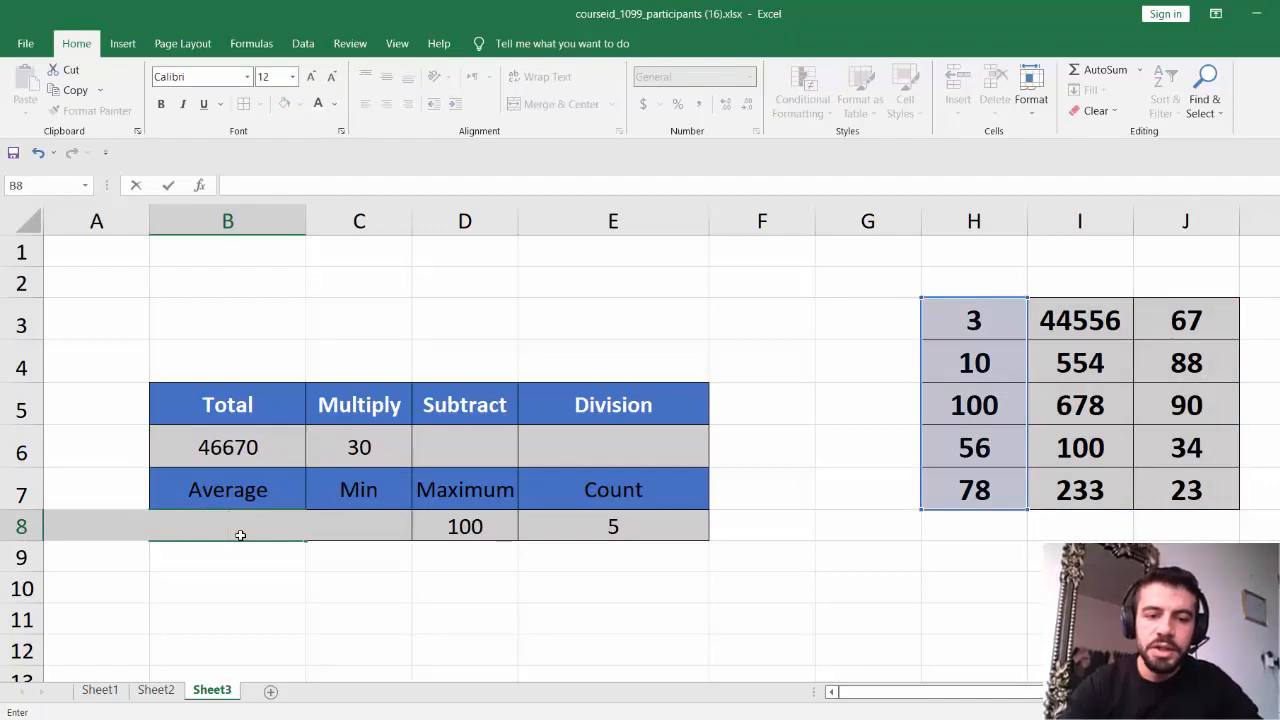
{"action": "key", "text": "Escape"}
{"action": "left_click", "coordinate": [1140, 71]}
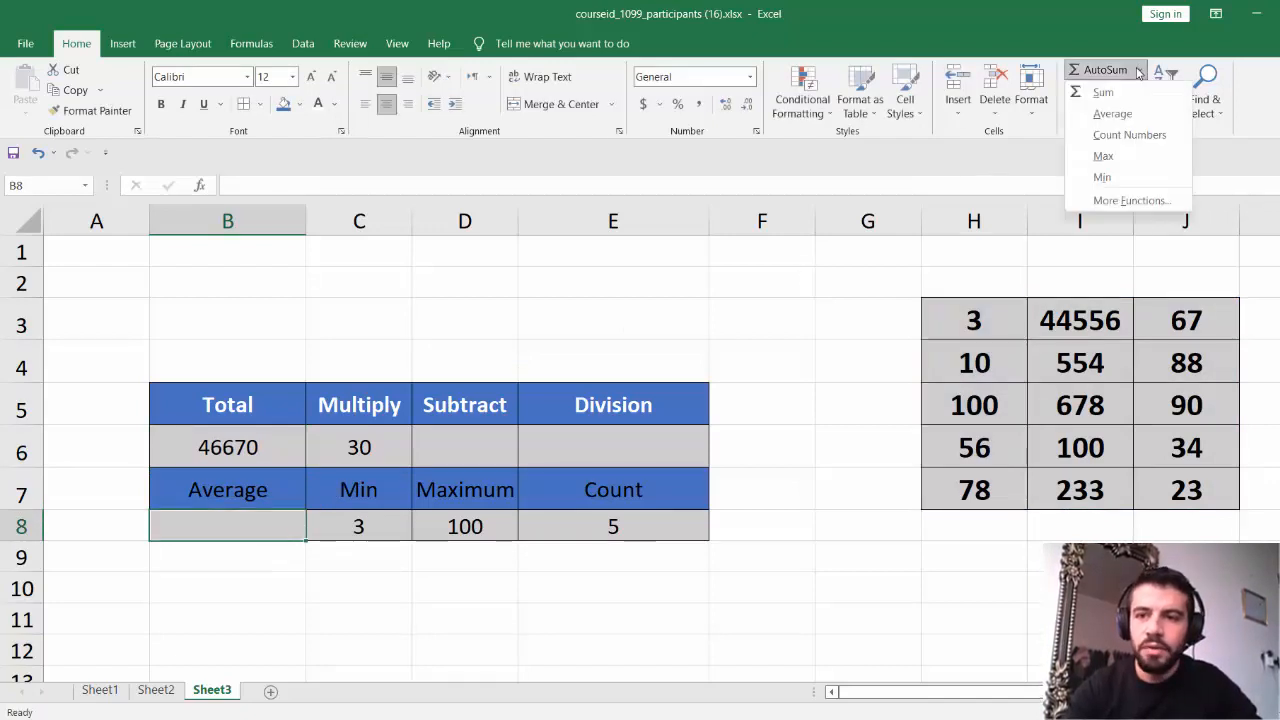
{"action": "left_click", "coordinate": [1098, 111]}
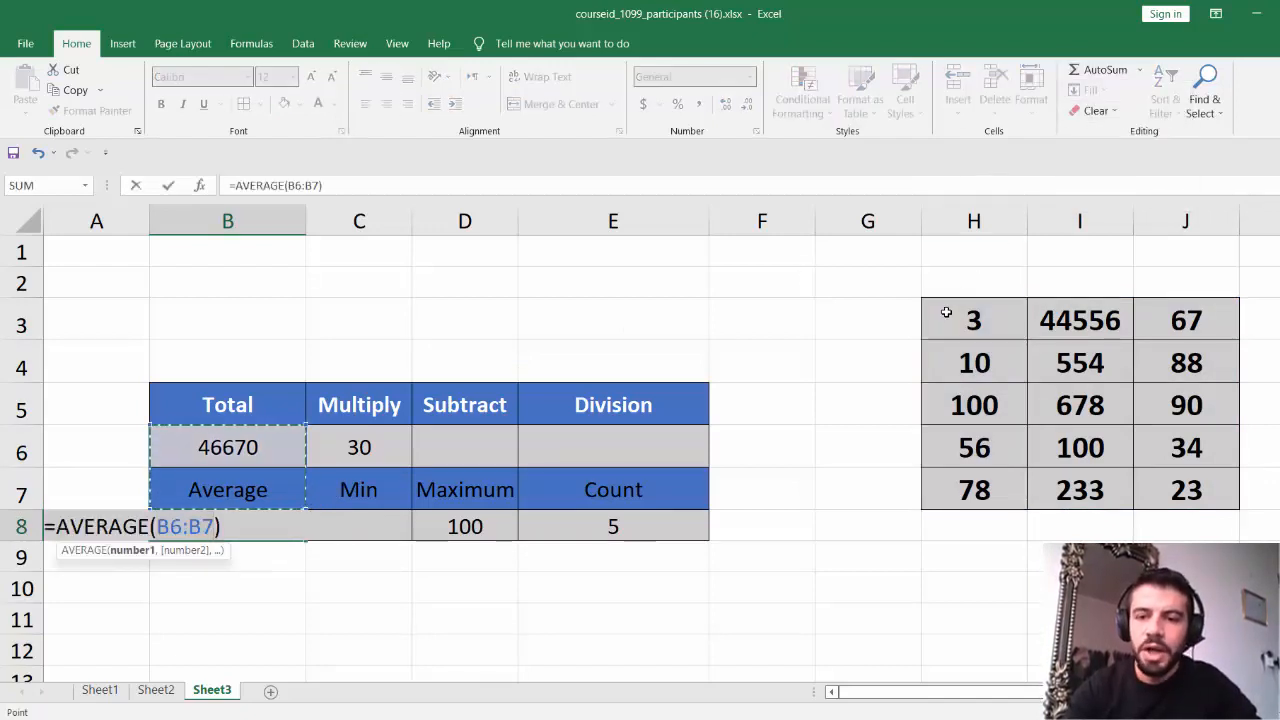
{"action": "left_click_drag", "start_coordinate": [946, 314], "coordinate": [1160, 482]}
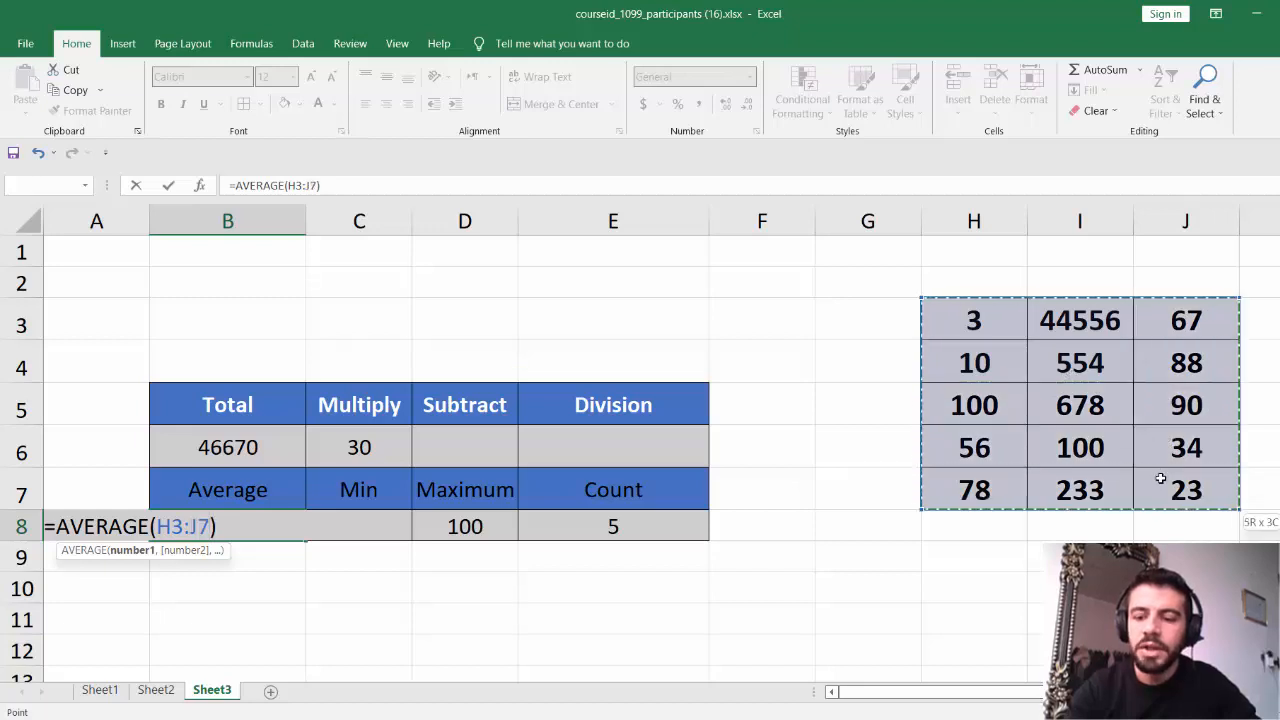
{"action": "key", "text": "Return"}
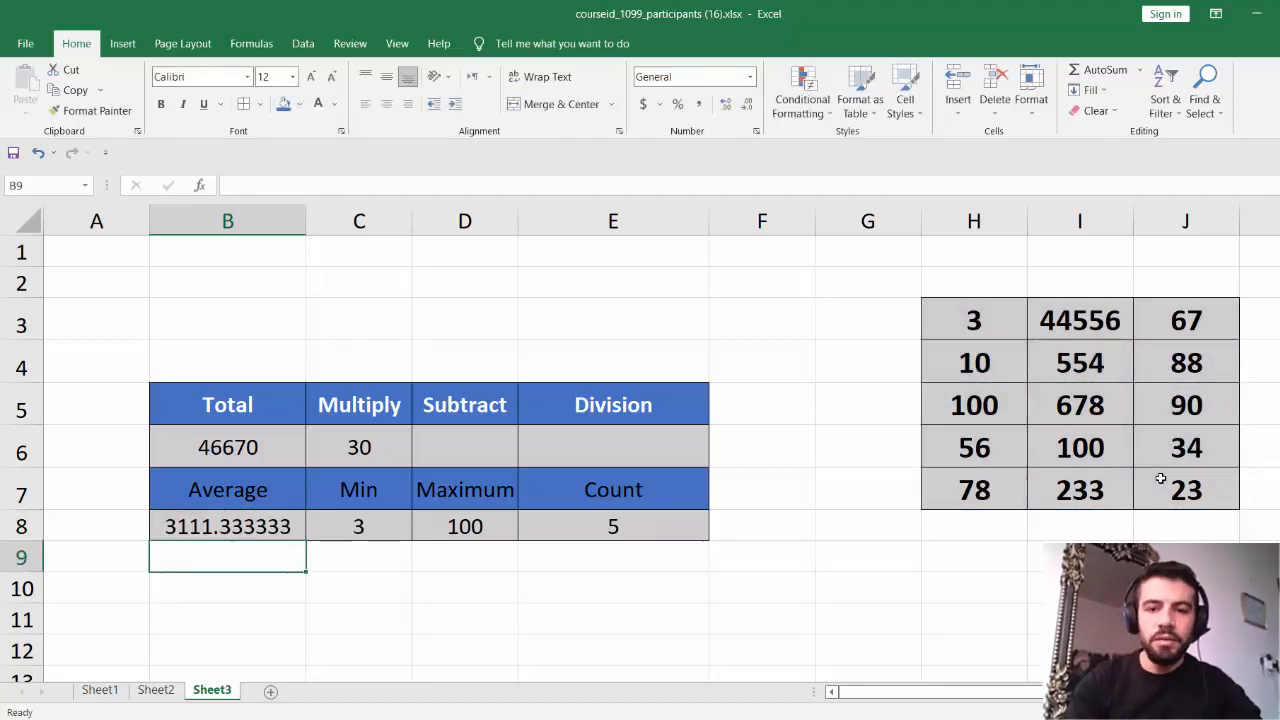
Open Insert Function for the empty cell G5, search for "ave" and select AVERAGE to read its description
{"action": "left_click", "coordinate": [899, 421]}
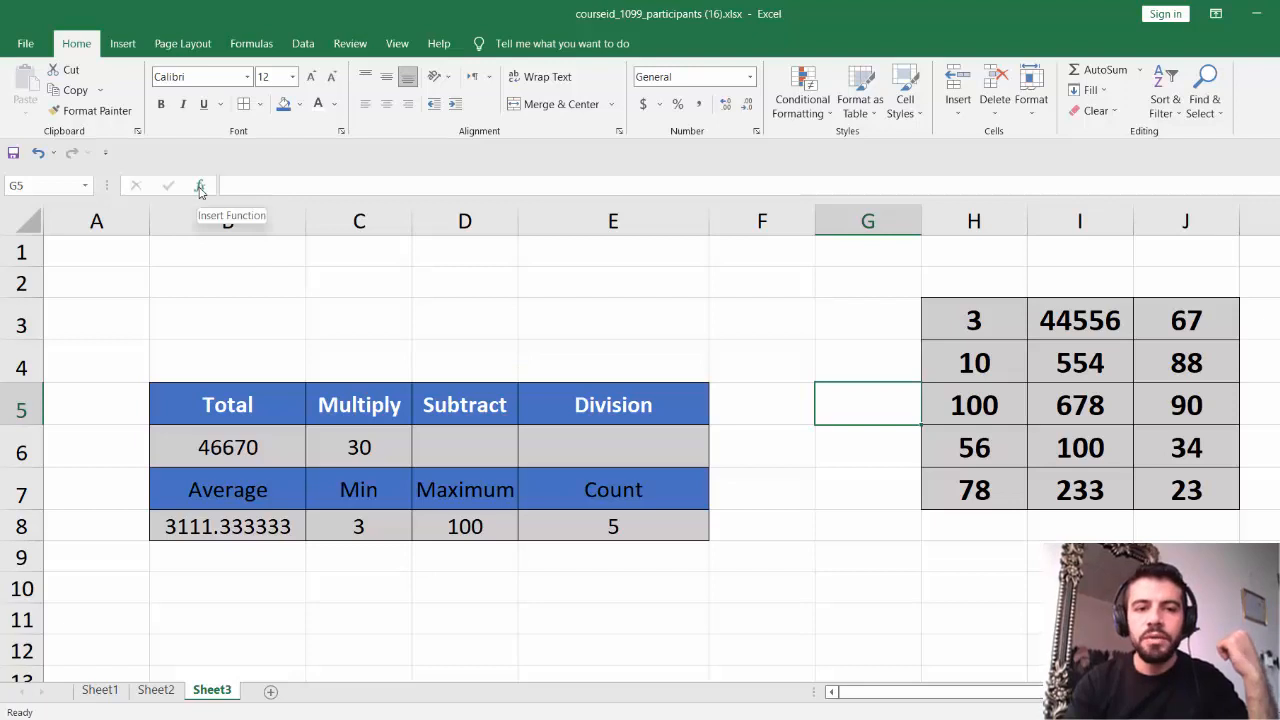
{"action": "left_click", "coordinate": [200, 192]}
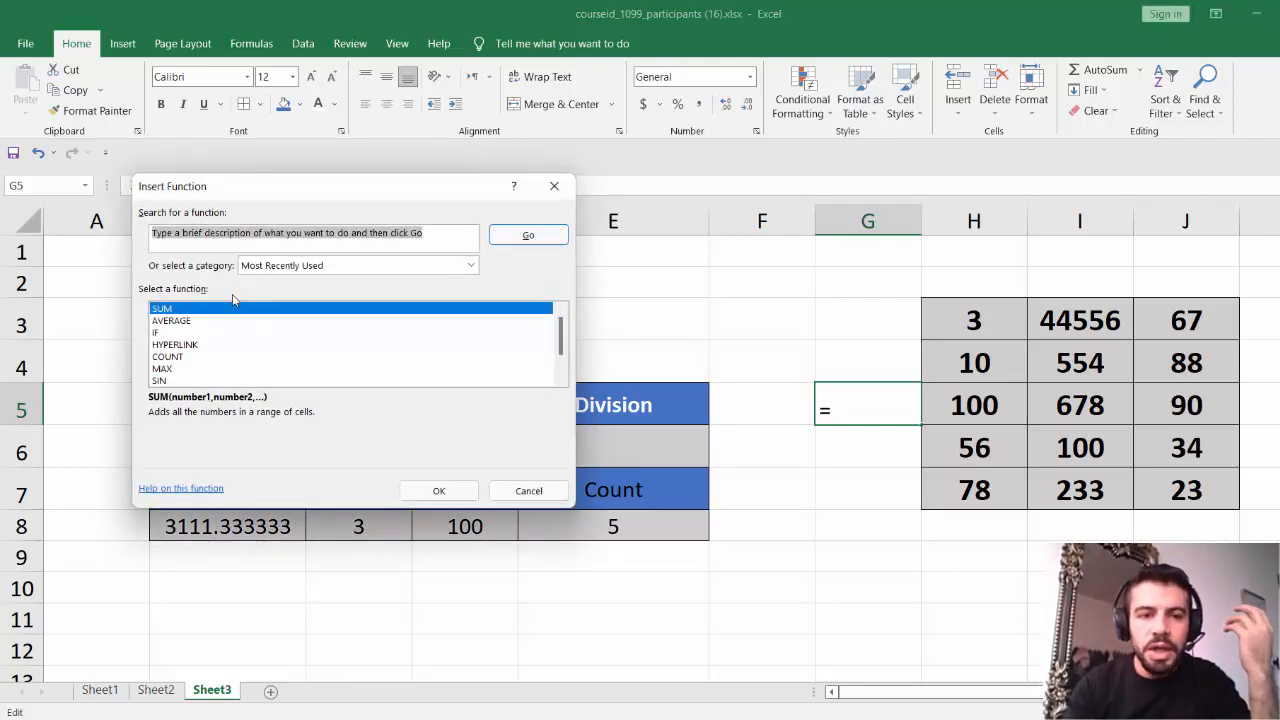
{"action": "left_click", "coordinate": [310, 232]}
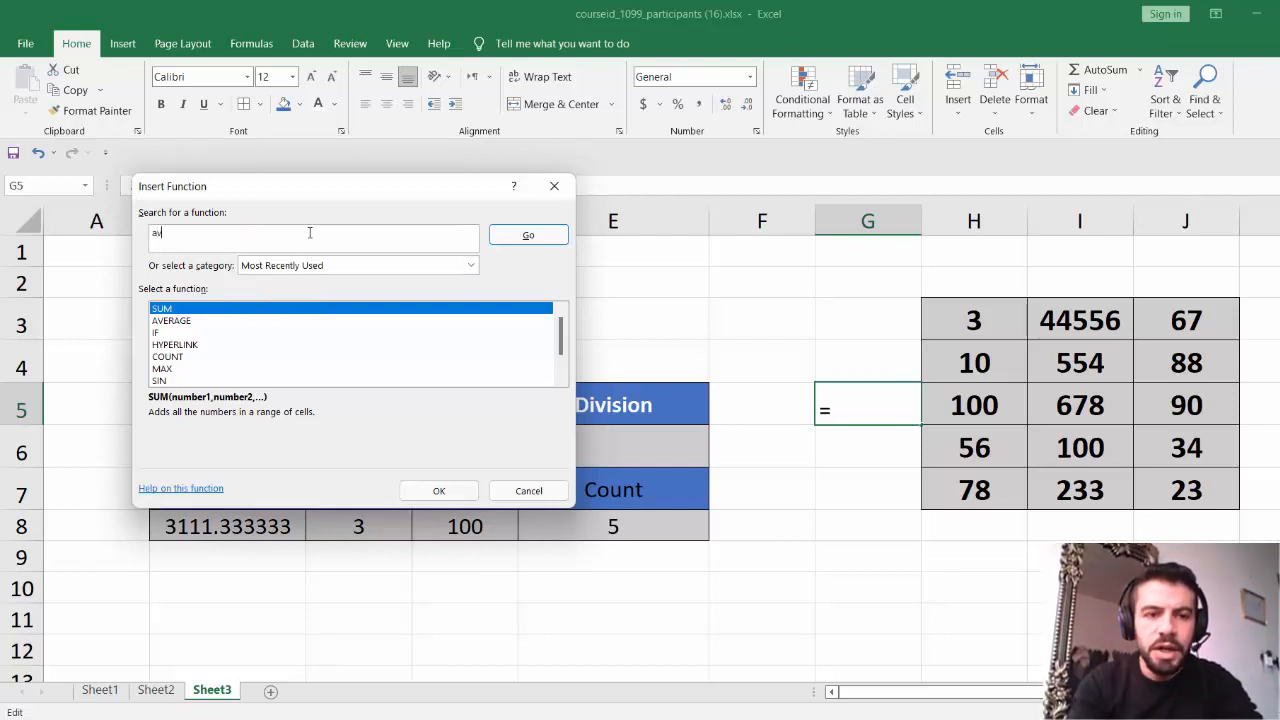
{"action": "type", "text": "ave"}
{"action": "key", "text": "Return"}
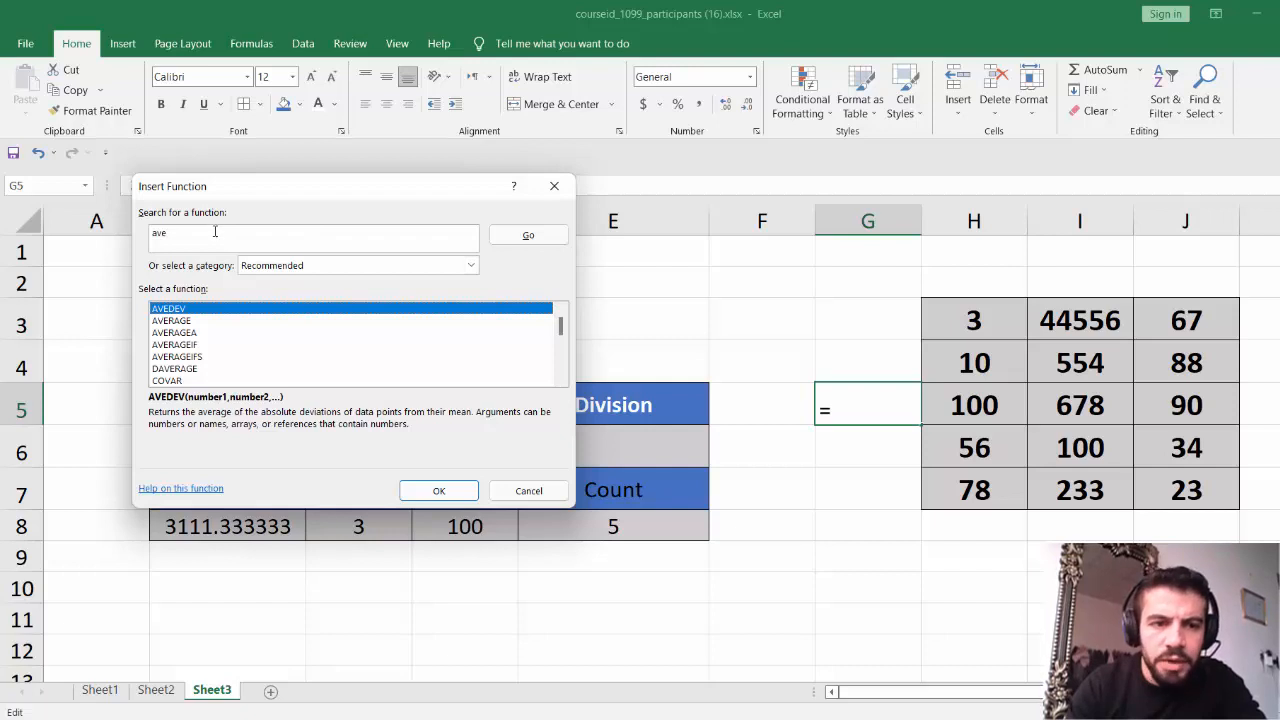
{"action": "left_click", "coordinate": [172, 320]}
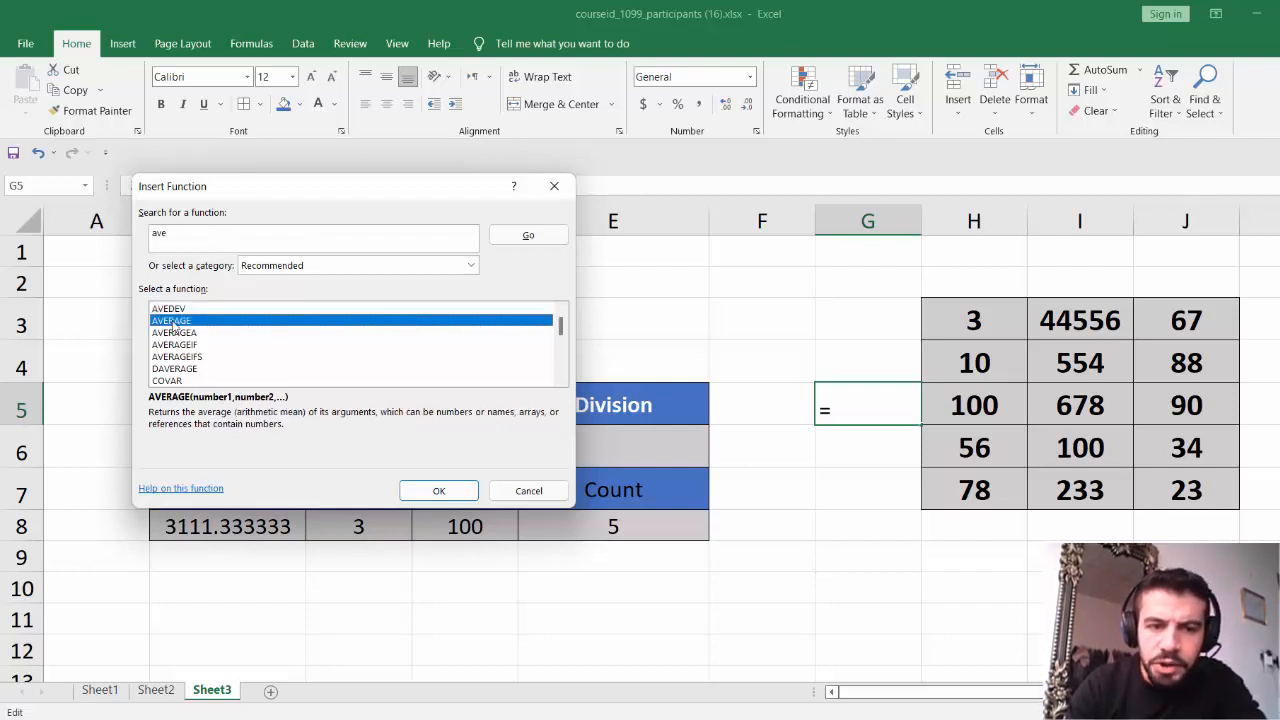
Search the function list for "ma" and select MAX to read its description
{"action": "left_click", "coordinate": [196, 233]}
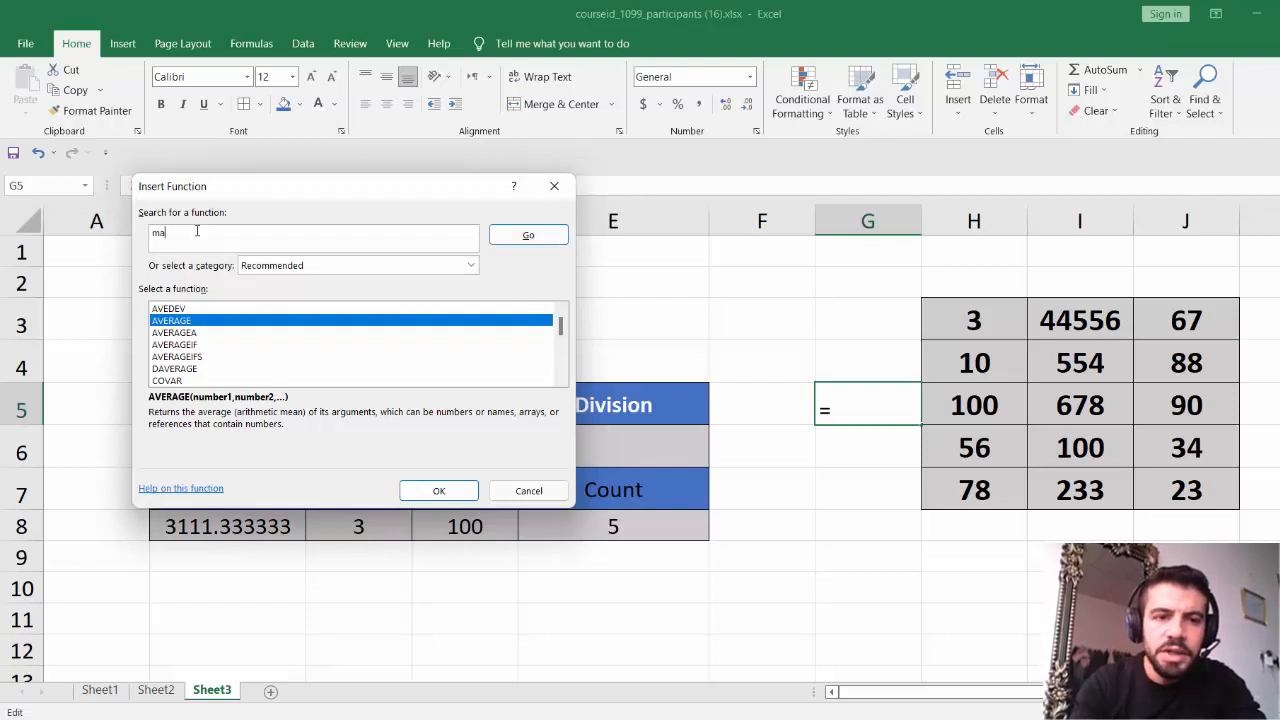
{"action": "key", "text": "Return"}
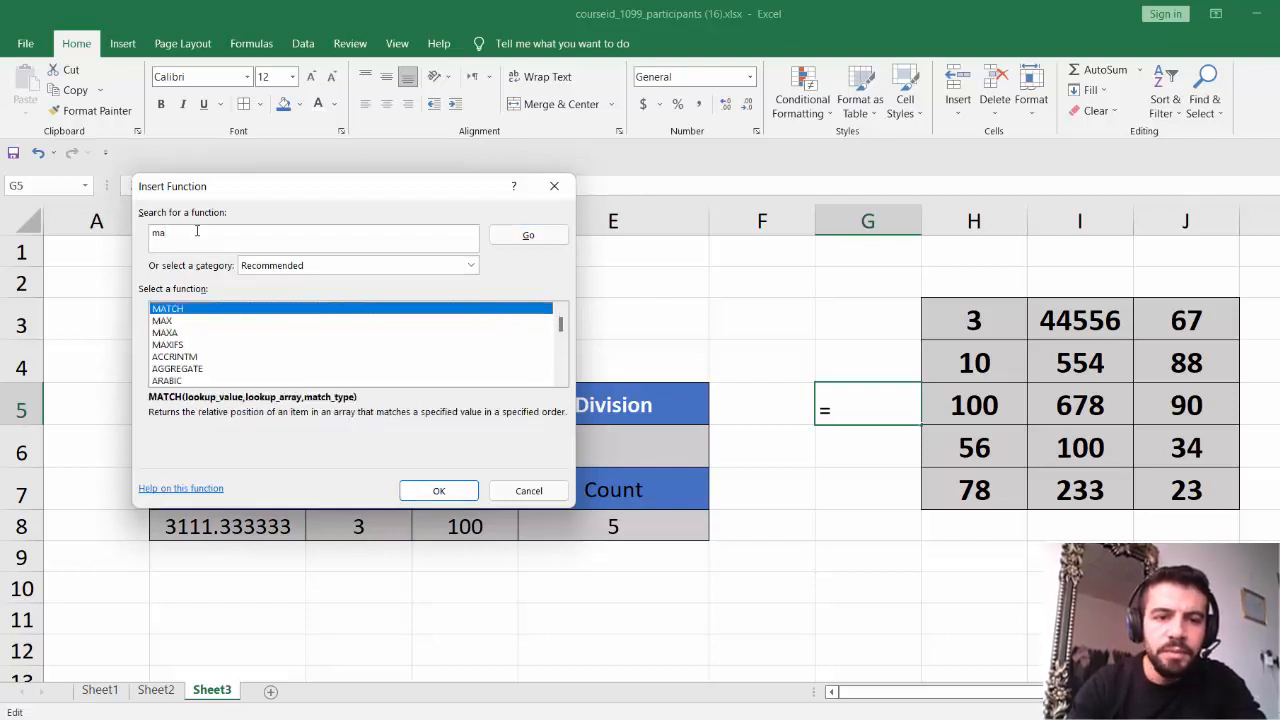
{"action": "left_click", "coordinate": [157, 321]}
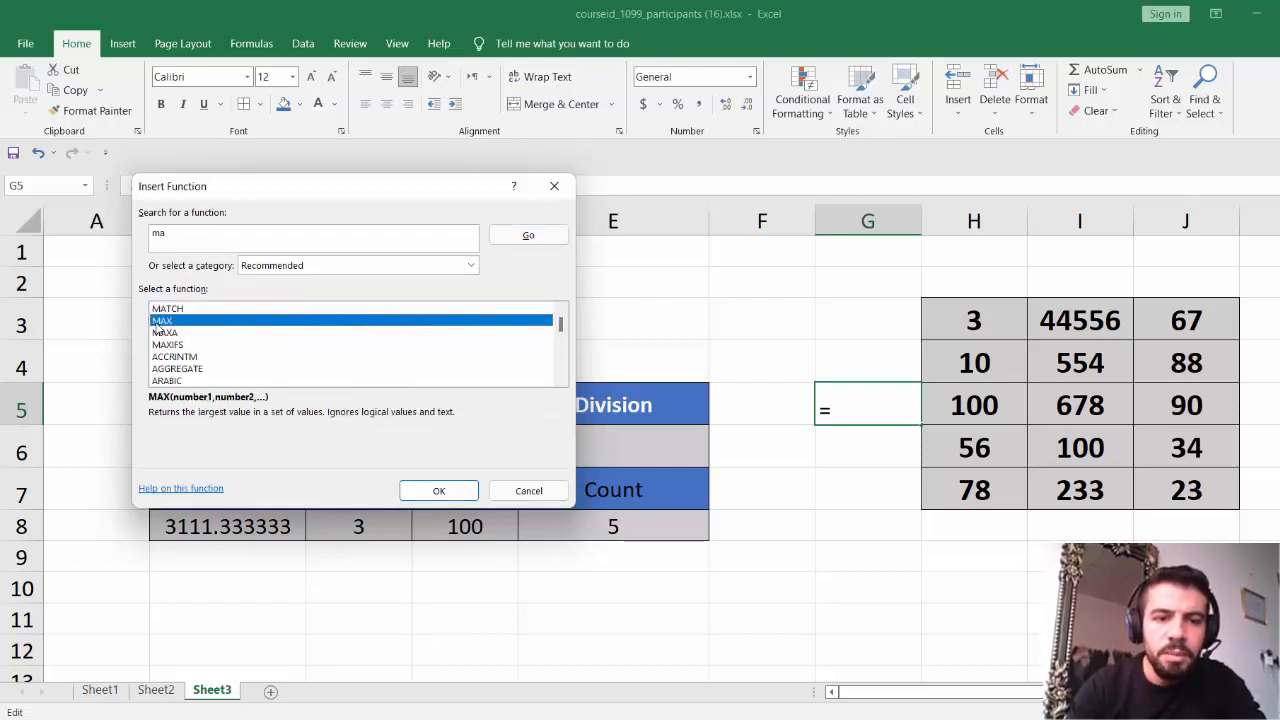
Insert the MAX function into cell G5 with the range H3:H7 as its argument
{"action": "left_click", "coordinate": [437, 491]}
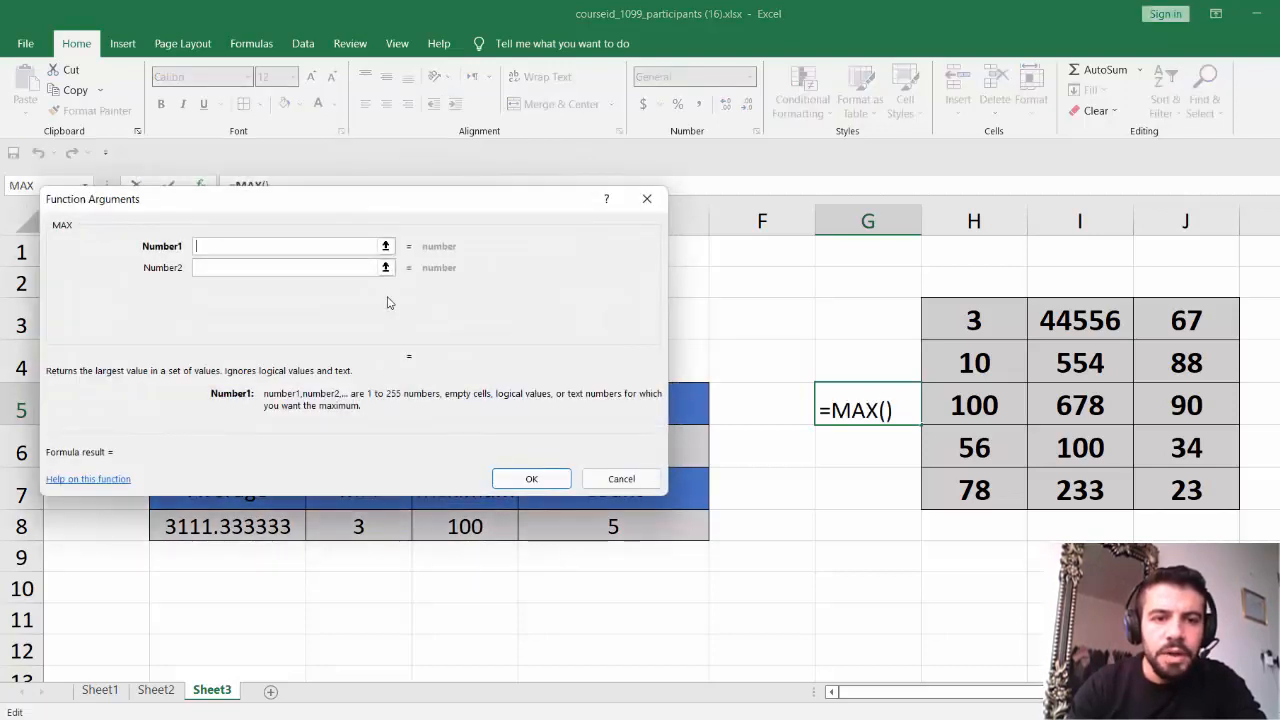
{"action": "left_click_drag", "start_coordinate": [277, 203], "coordinate": [443, 312]}
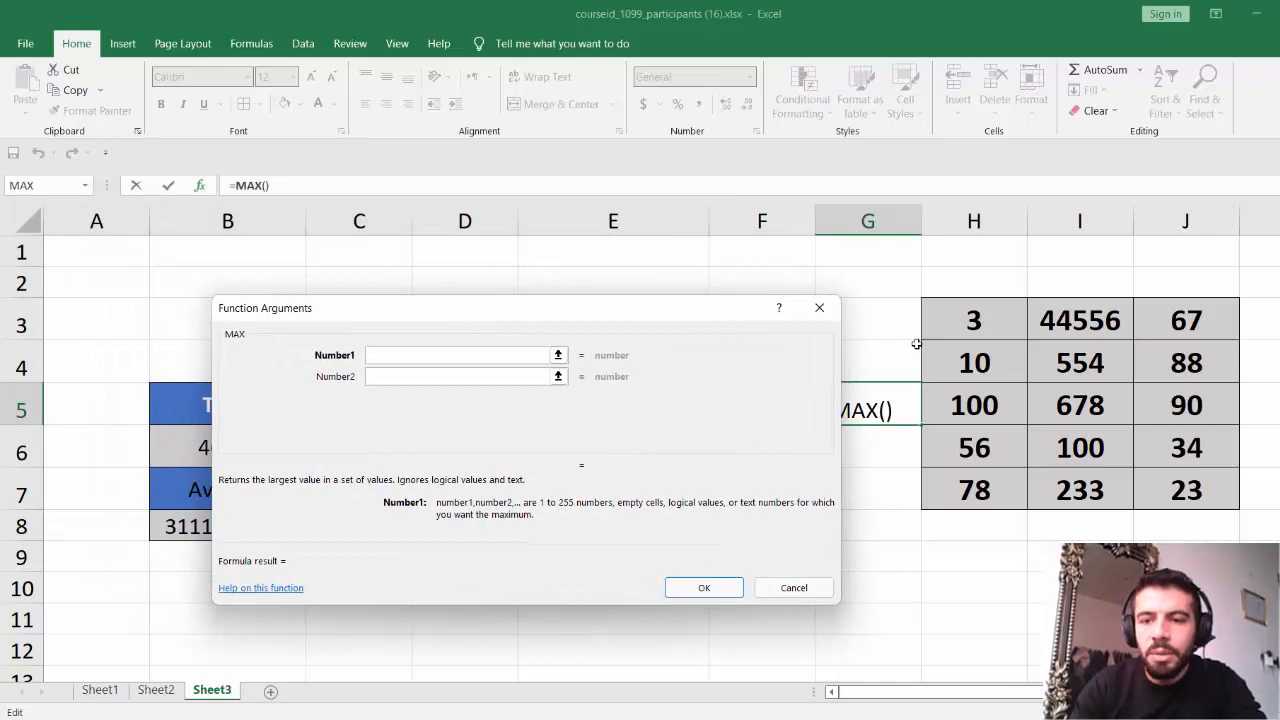
{"action": "left_click_drag", "start_coordinate": [958, 318], "coordinate": [988, 486]}
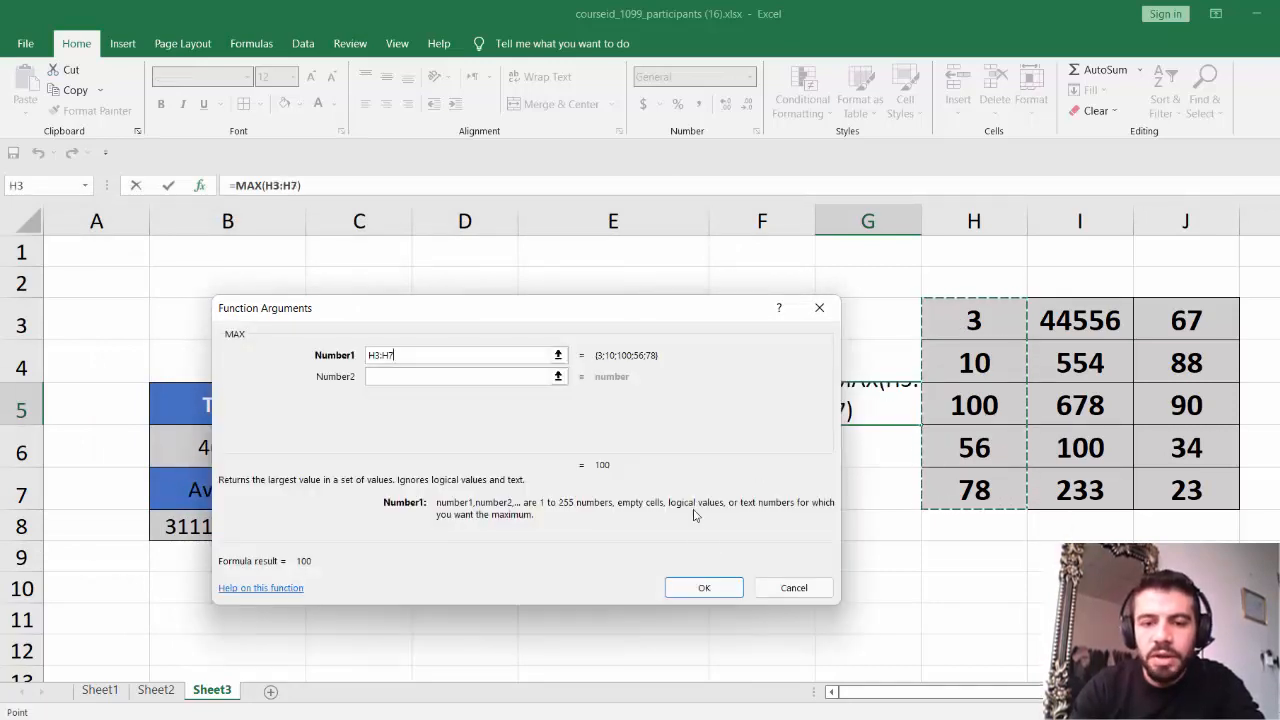
{"action": "left_click", "coordinate": [707, 588]}
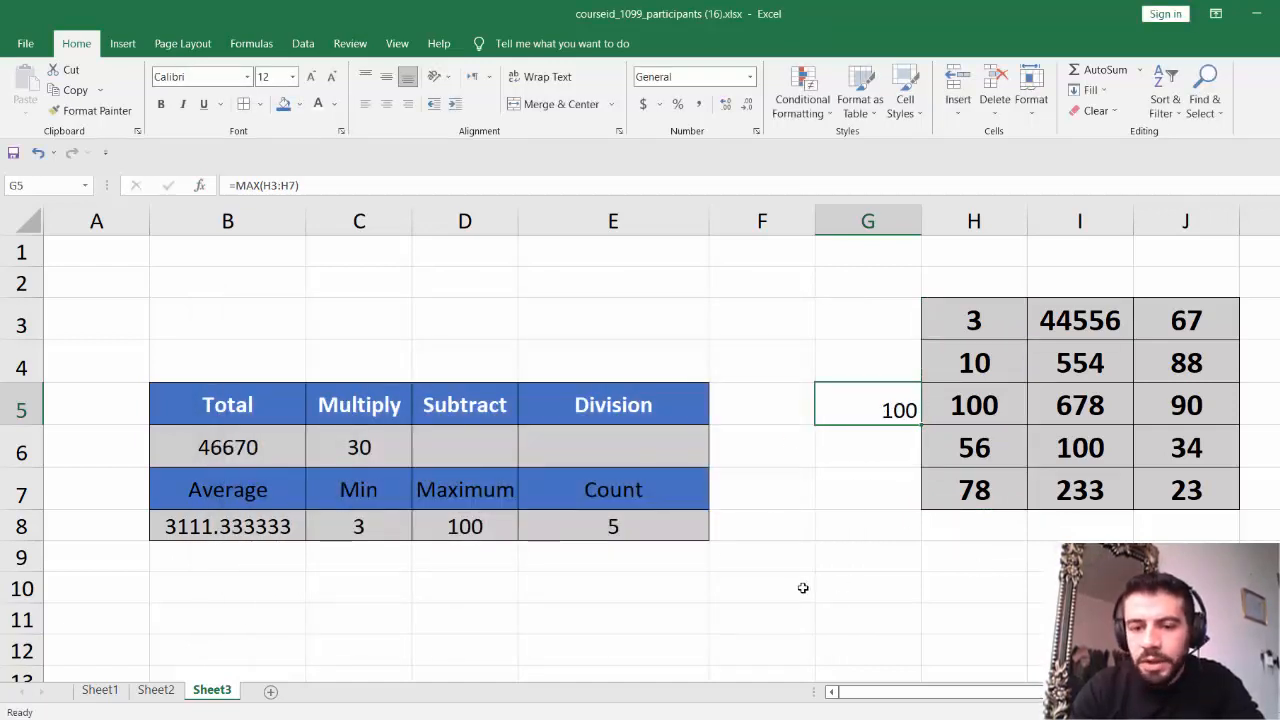
Clear the formula from the Maximum result cell D8
{"action": "left_click", "coordinate": [442, 525]}
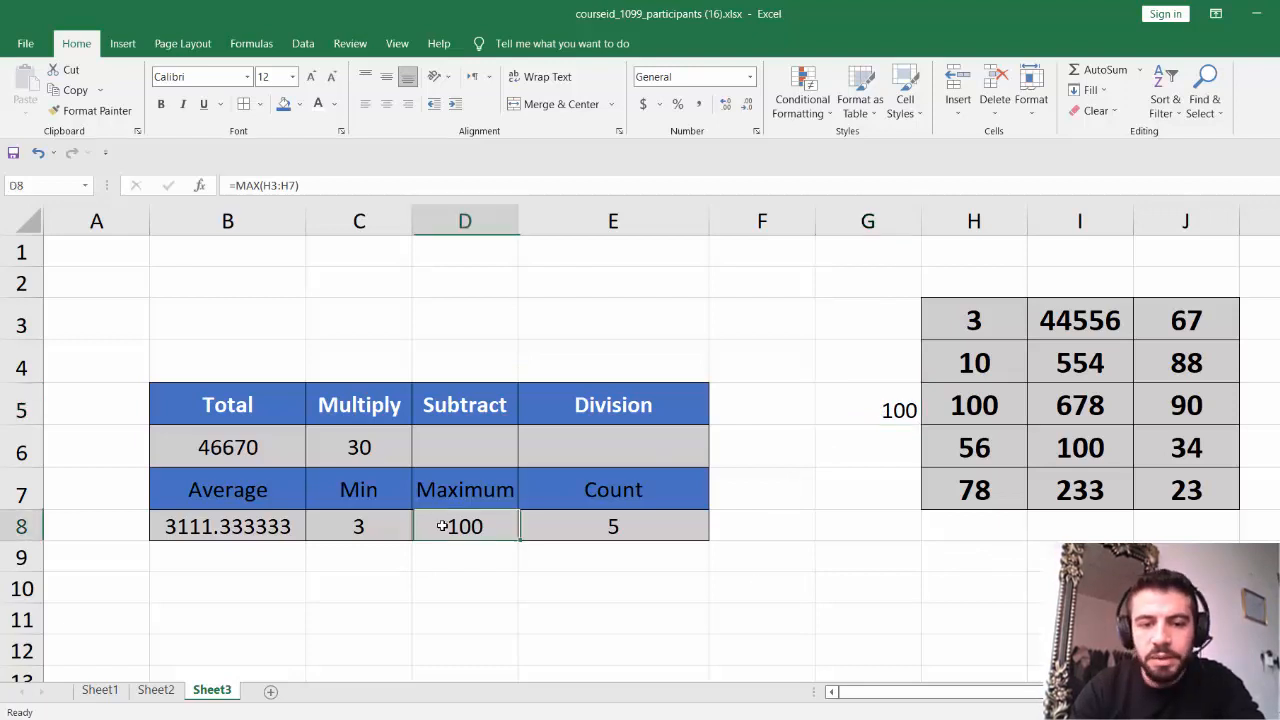
{"action": "double_click", "coordinate": [442, 525]}
{"action": "left_click", "coordinate": [460, 608]}
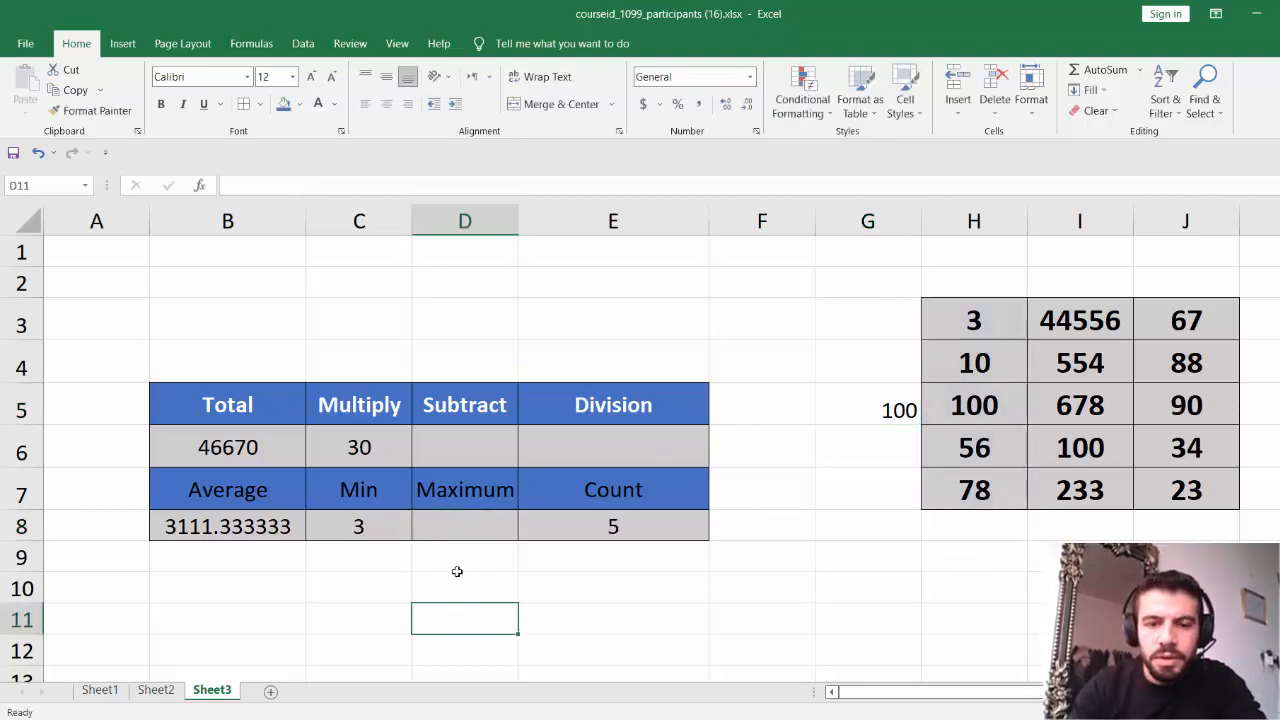
Find MAX through Insert Function by searching for "ma" and insert it into cell D8 over the range J3:J7
{"action": "left_click", "coordinate": [454, 530]}
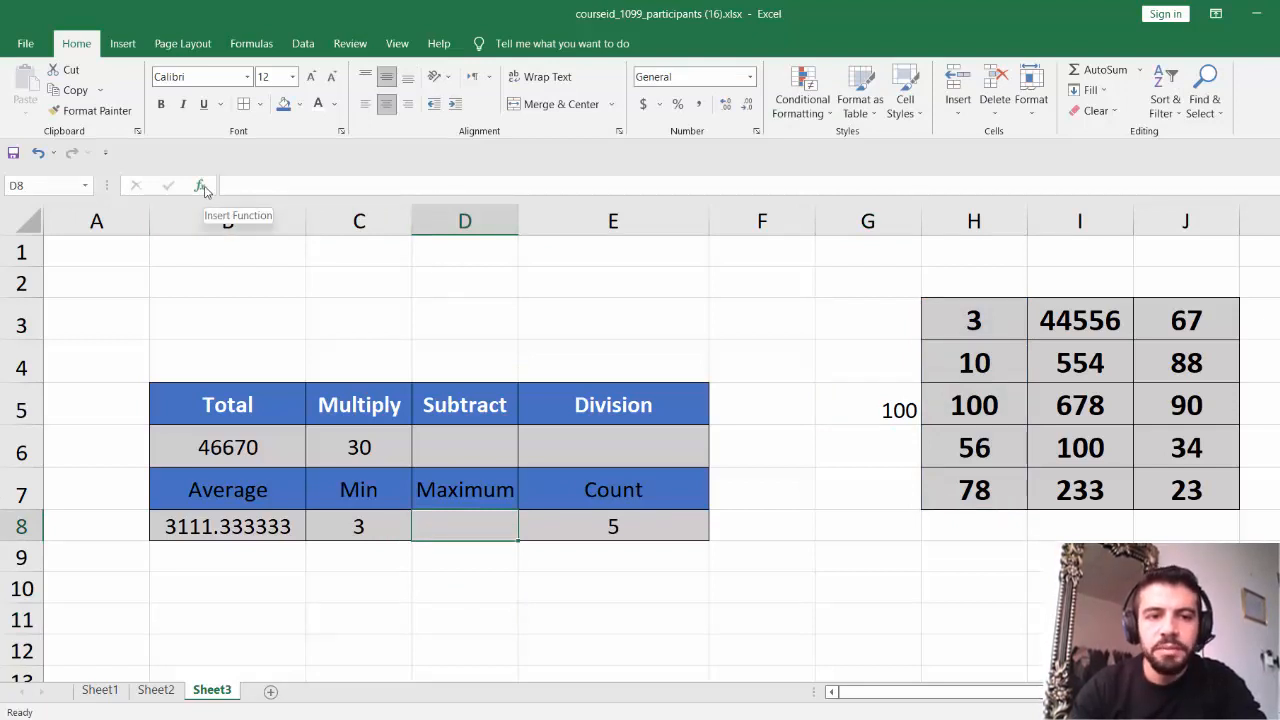
{"action": "left_click", "coordinate": [201, 187]}
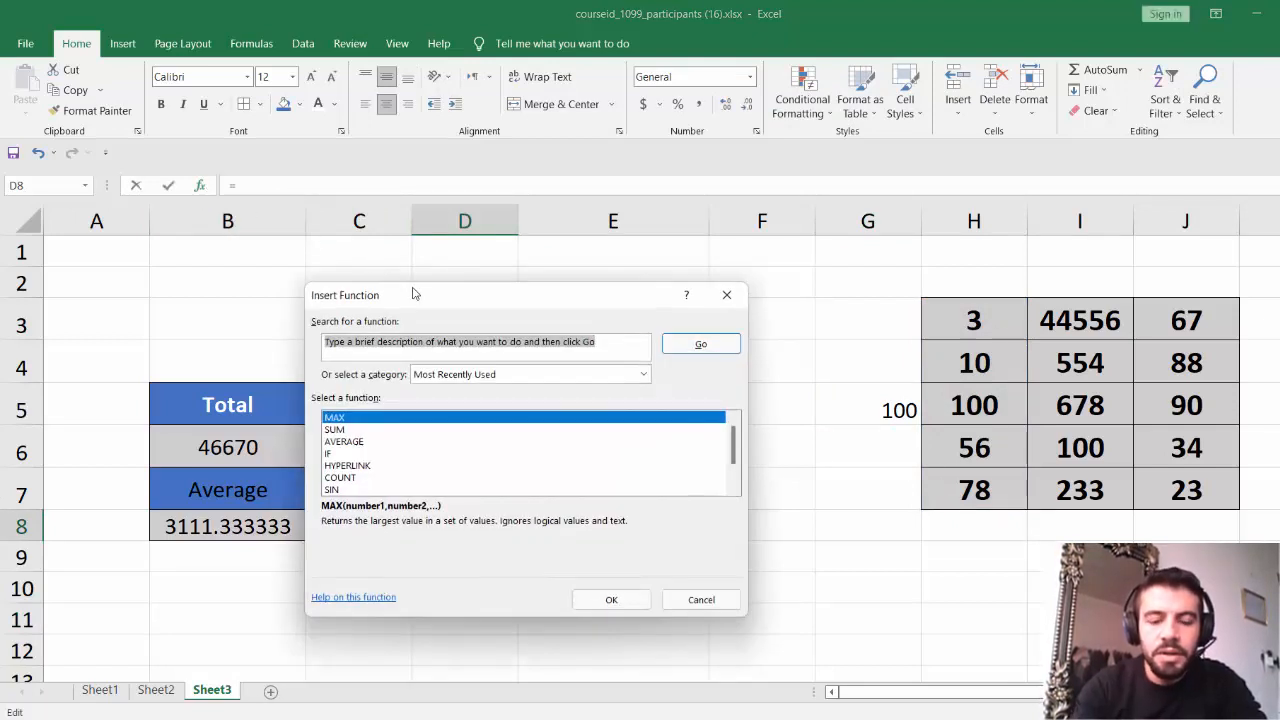
{"action": "type", "text": "ma"}
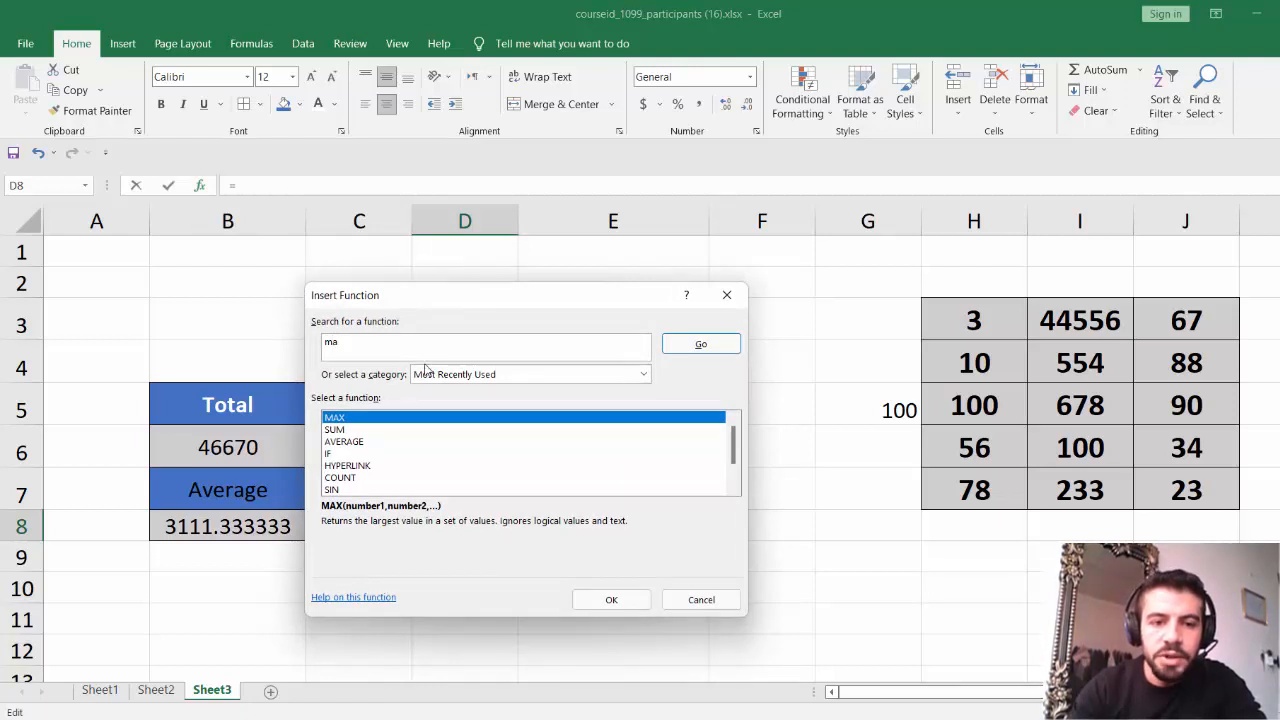
{"action": "key", "text": "Return"}
{"action": "left_click", "coordinate": [338, 429]}
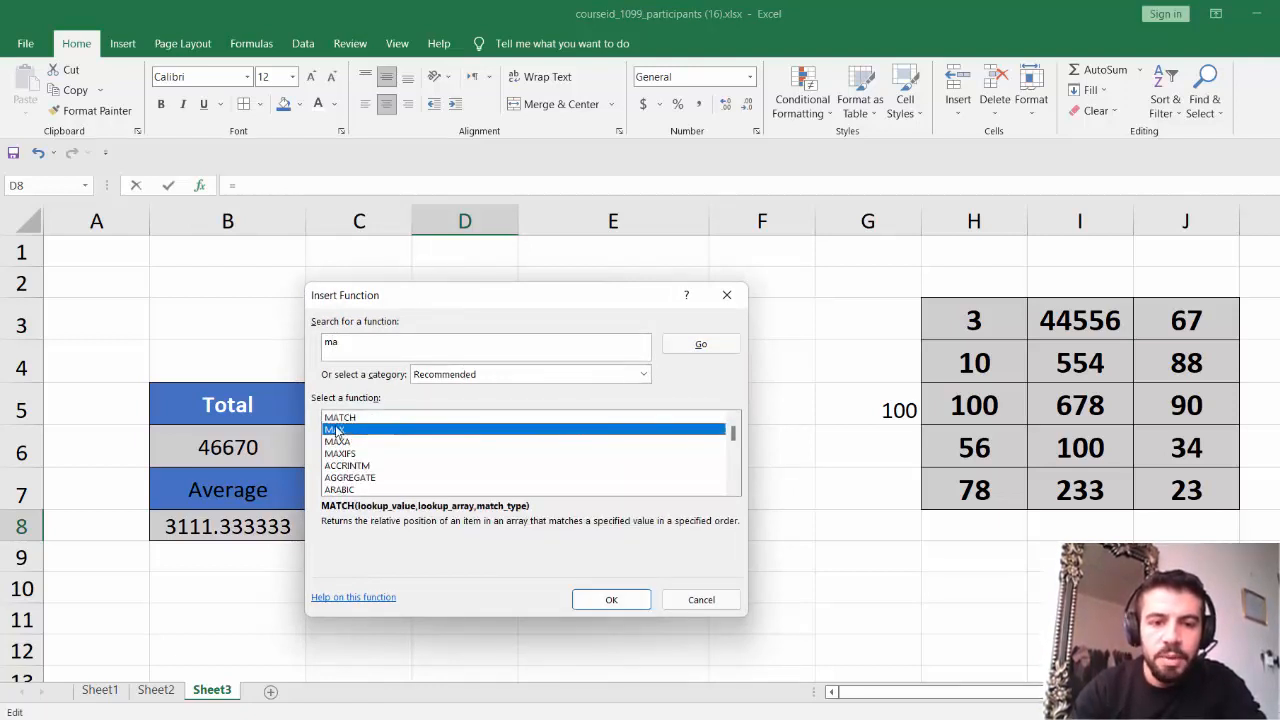
{"action": "left_click", "coordinate": [611, 599]}
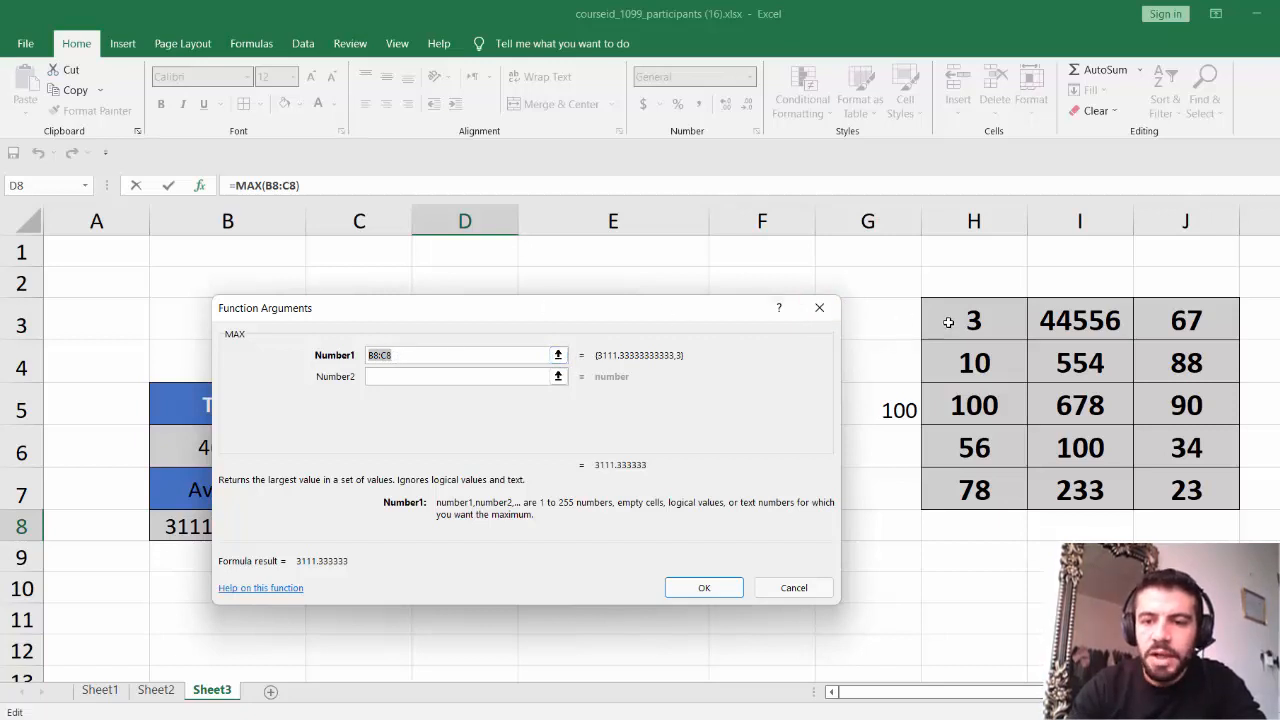
{"action": "left_click_drag", "start_coordinate": [1176, 326], "coordinate": [1185, 488]}
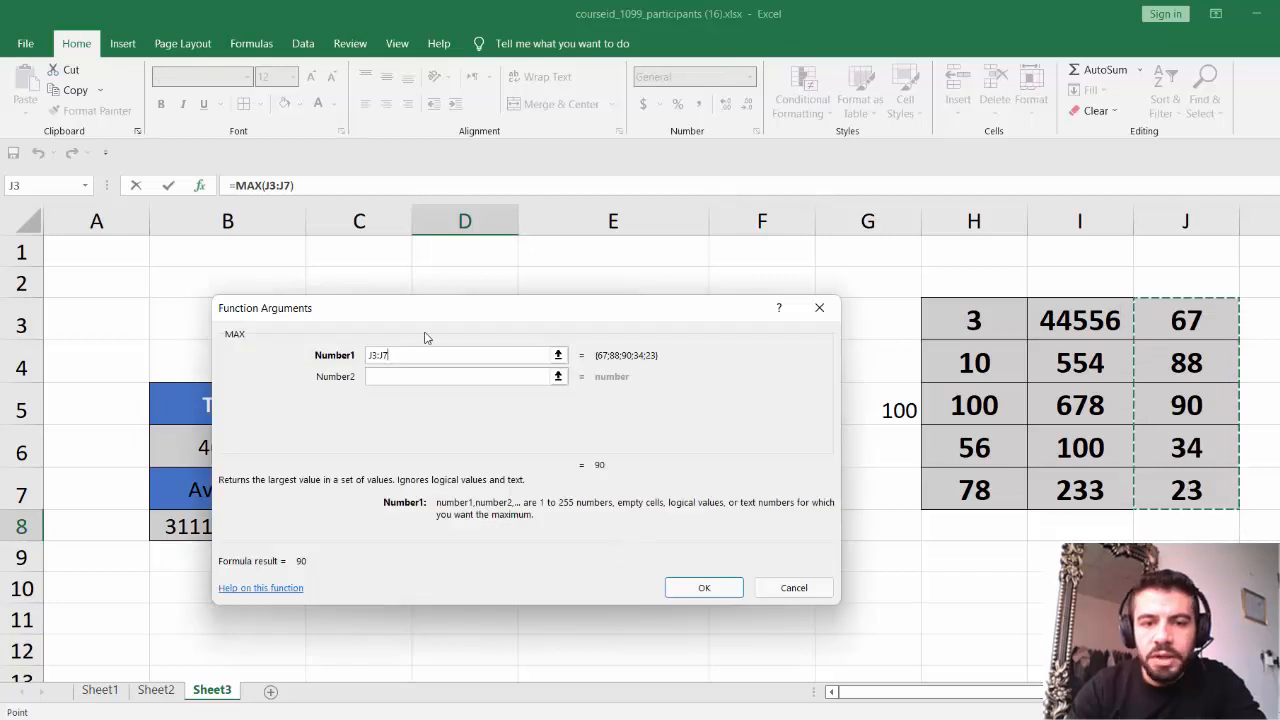
{"action": "left_click", "coordinate": [376, 376]}
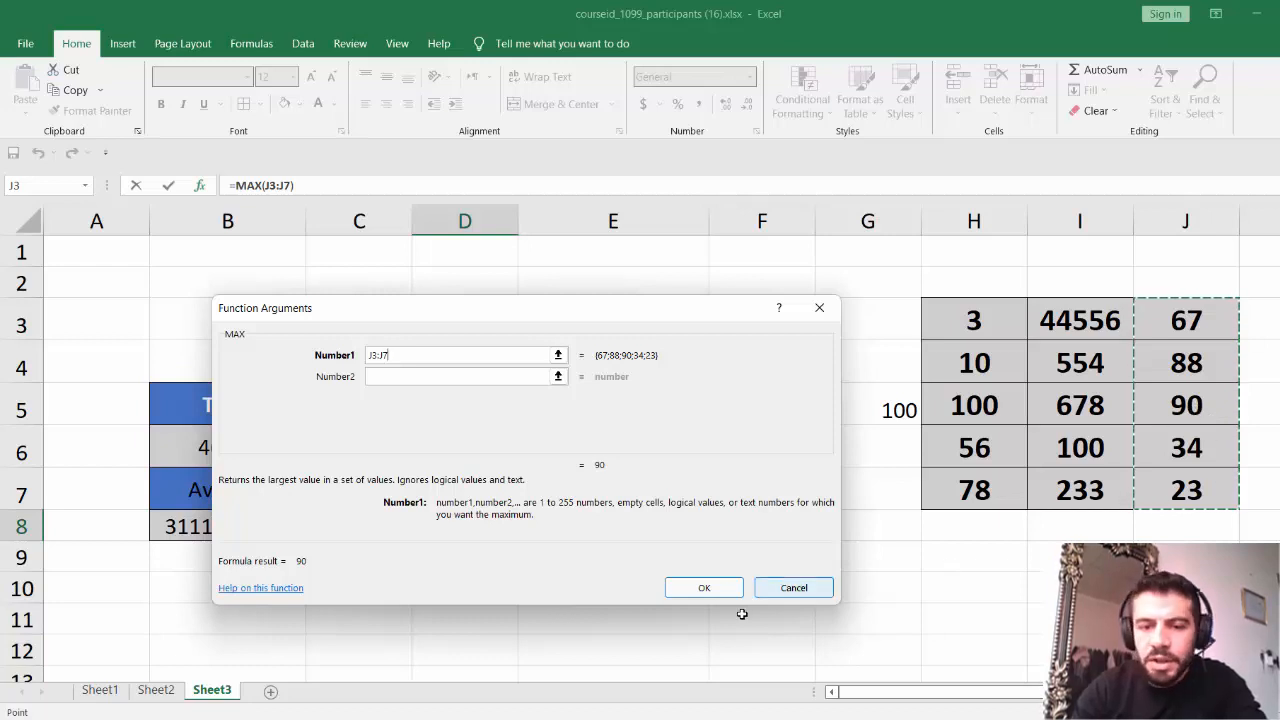
{"action": "left_click", "coordinate": [720, 593]}
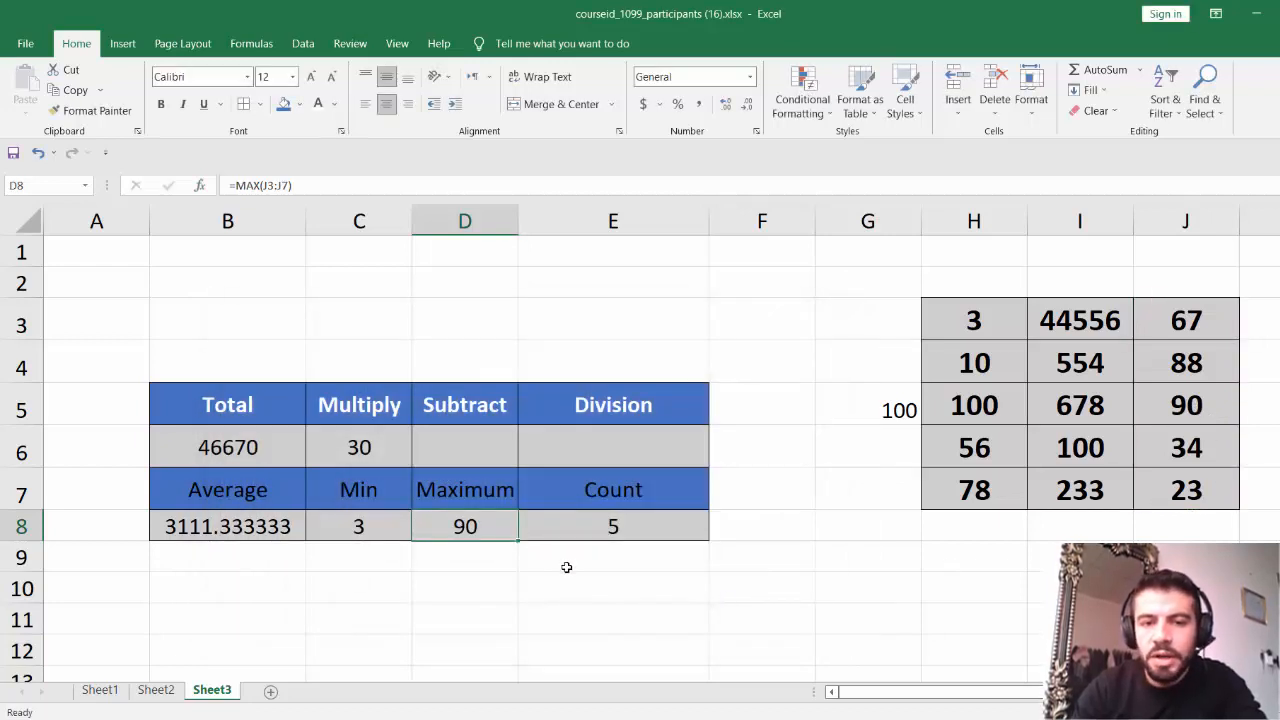
Review the MAX arguments of cell D8, revealing the additional argument fields up to Number5, and close them without changes
{"action": "left_click", "coordinate": [202, 186]}
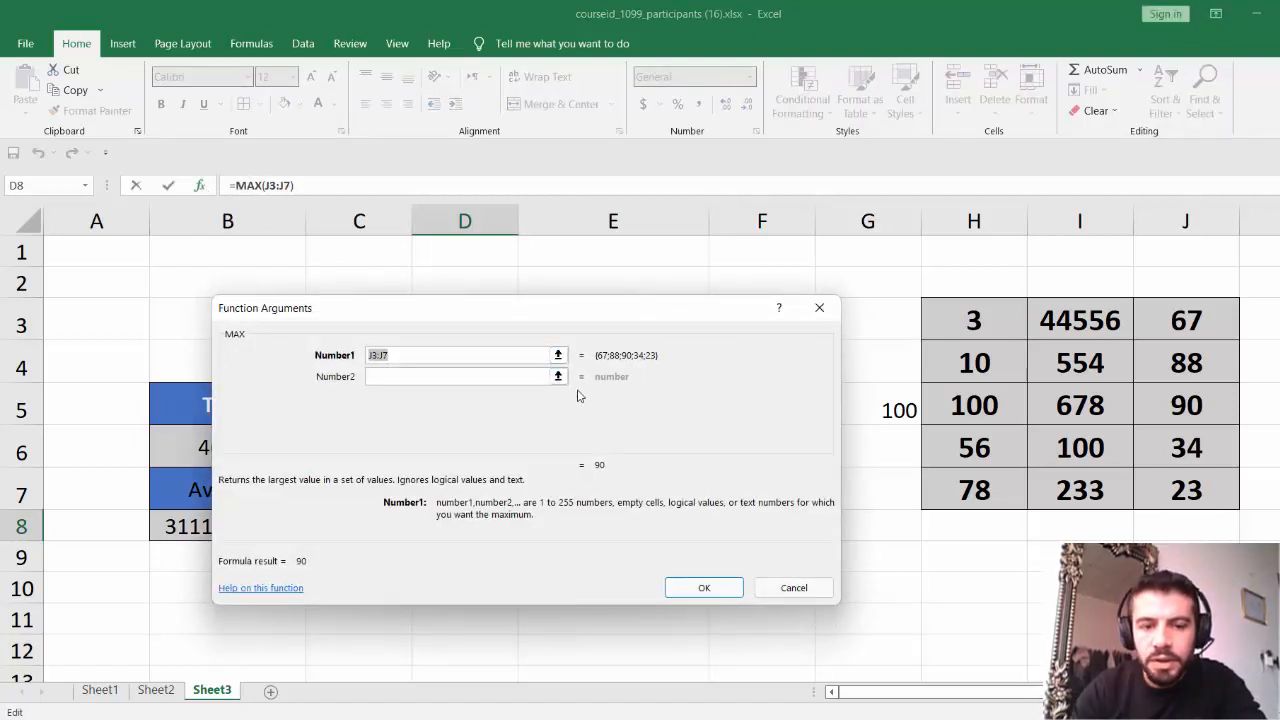
{"action": "left_click", "coordinate": [819, 307]}
{"action": "left_click", "coordinate": [506, 279]}
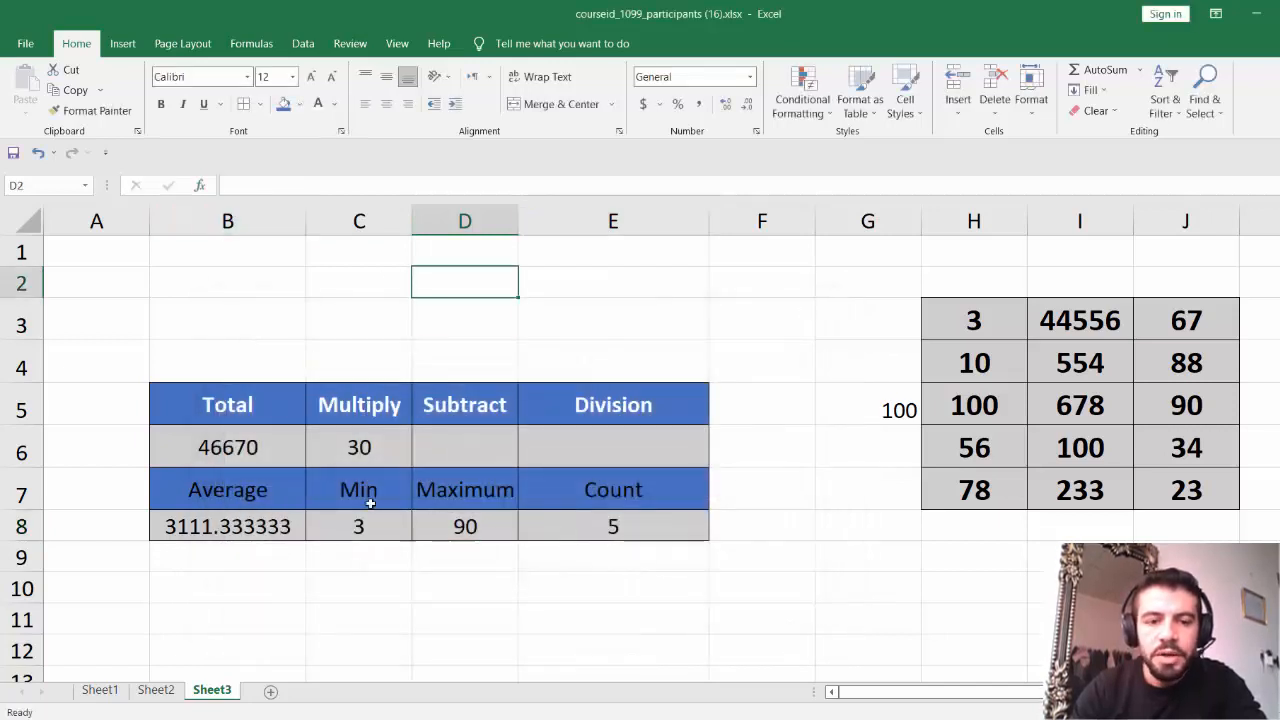
{"action": "left_click", "coordinate": [457, 526]}
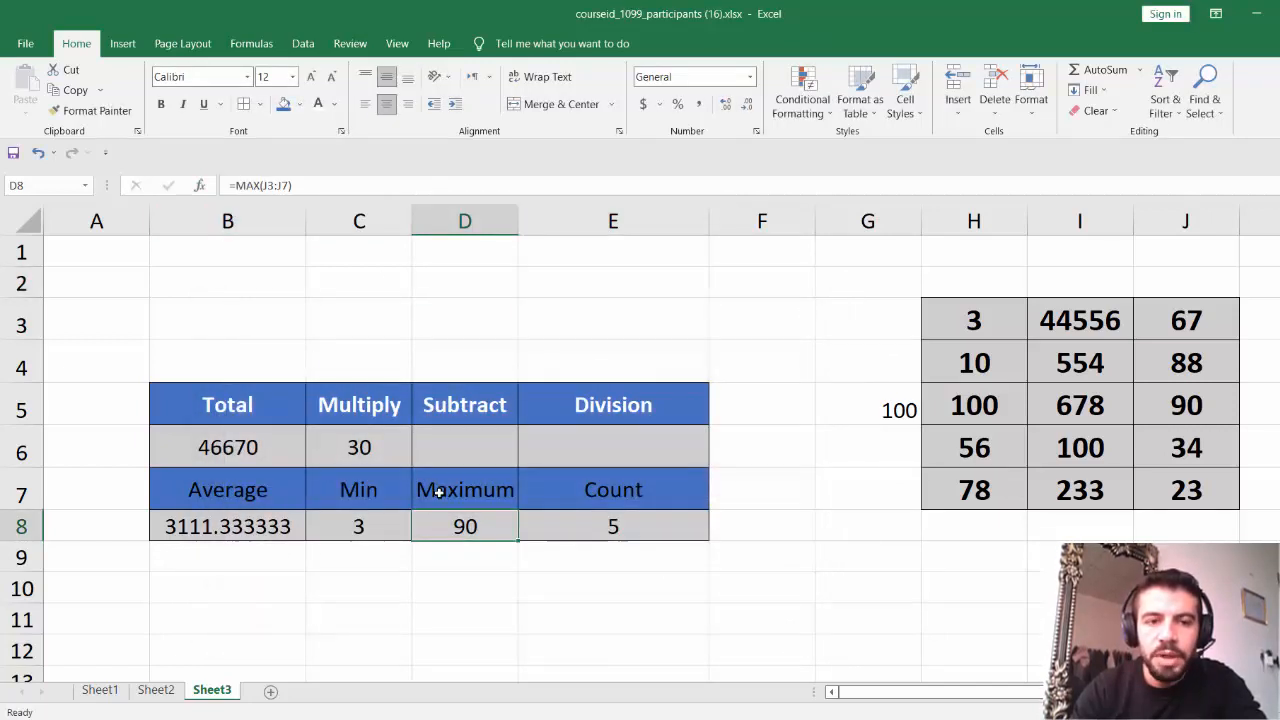
{"action": "left_click", "coordinate": [200, 186]}
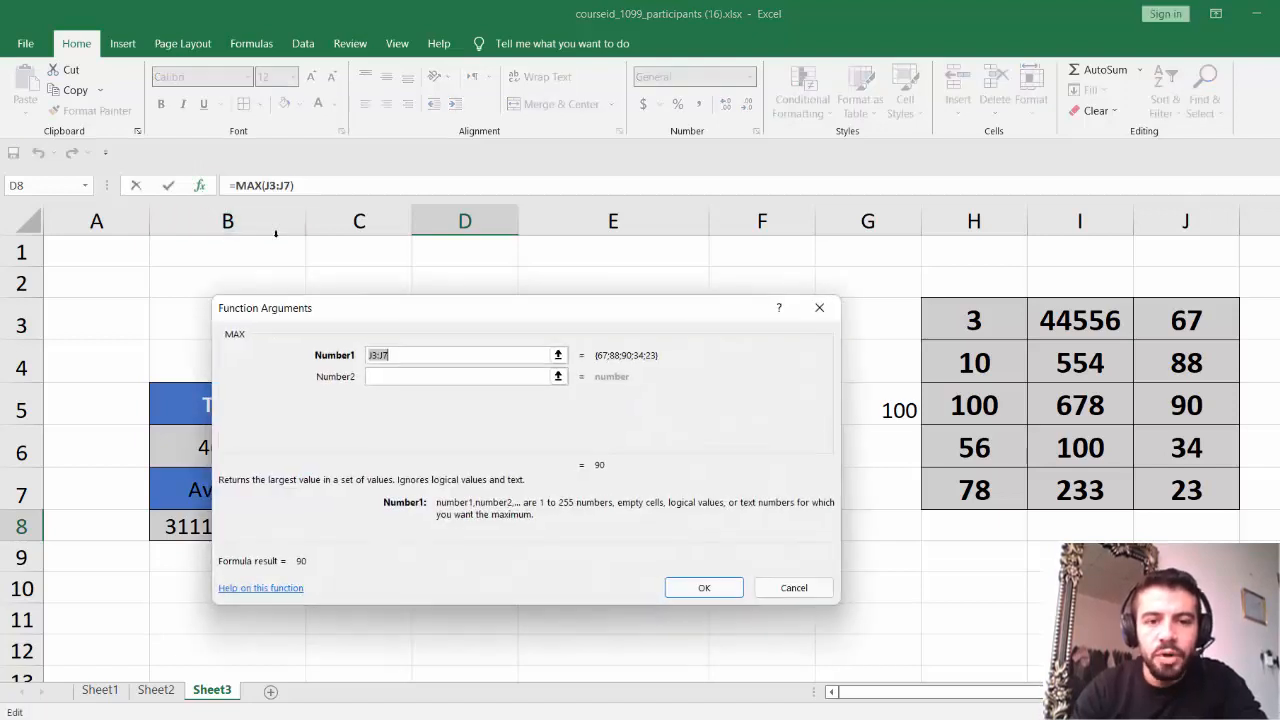
{"action": "left_click", "coordinate": [433, 376]}
{"action": "left_click", "coordinate": [446, 397]}
{"action": "left_click", "coordinate": [457, 418]}
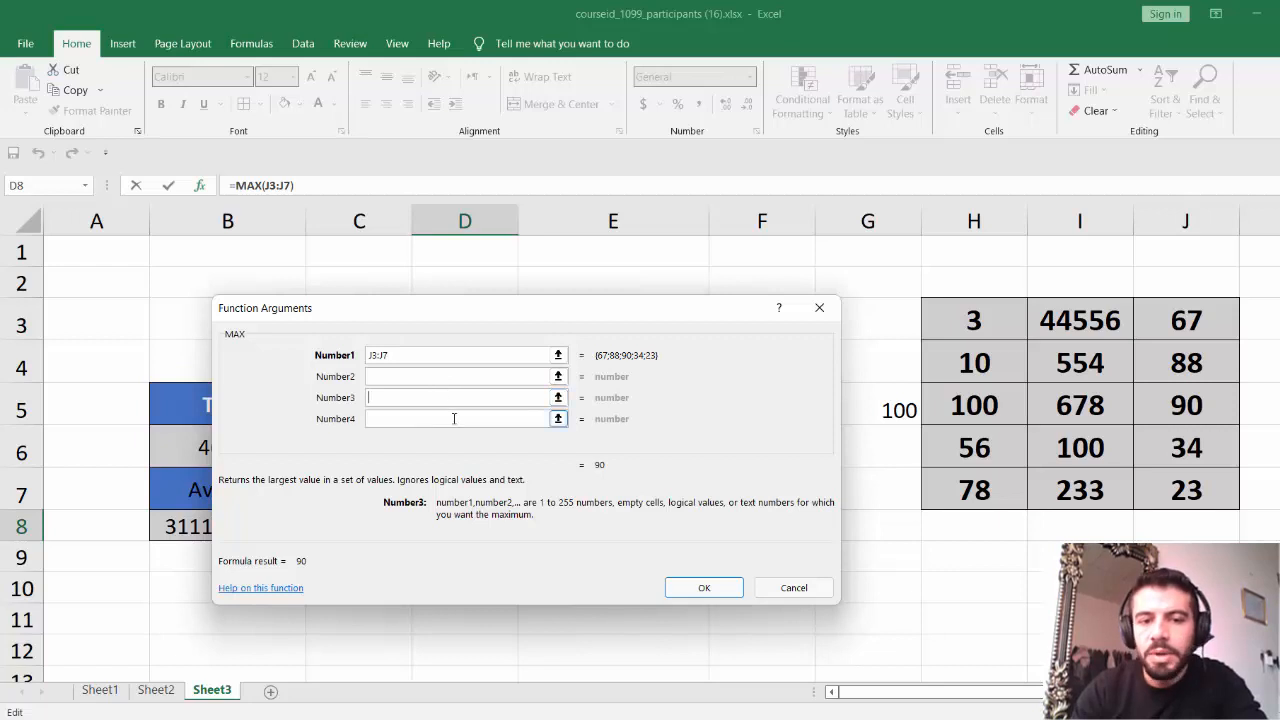
{"action": "left_click", "coordinate": [480, 440]}
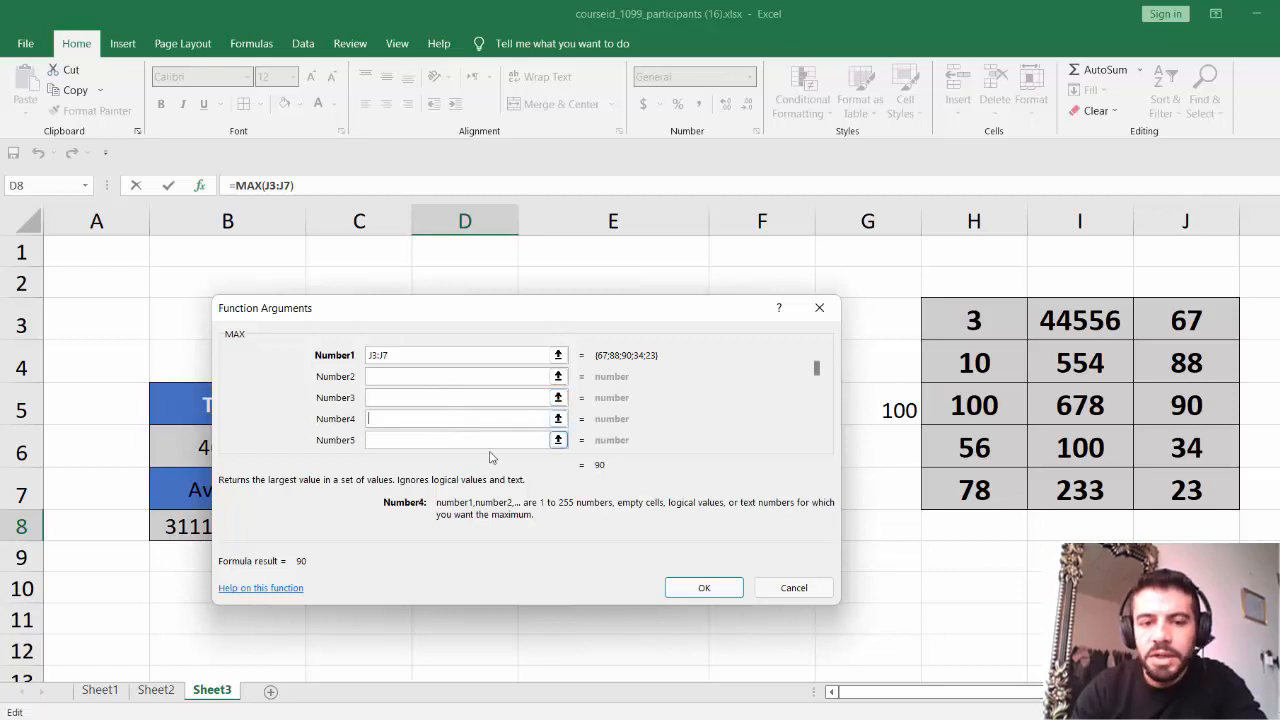
{"action": "left_click", "coordinate": [819, 308]}
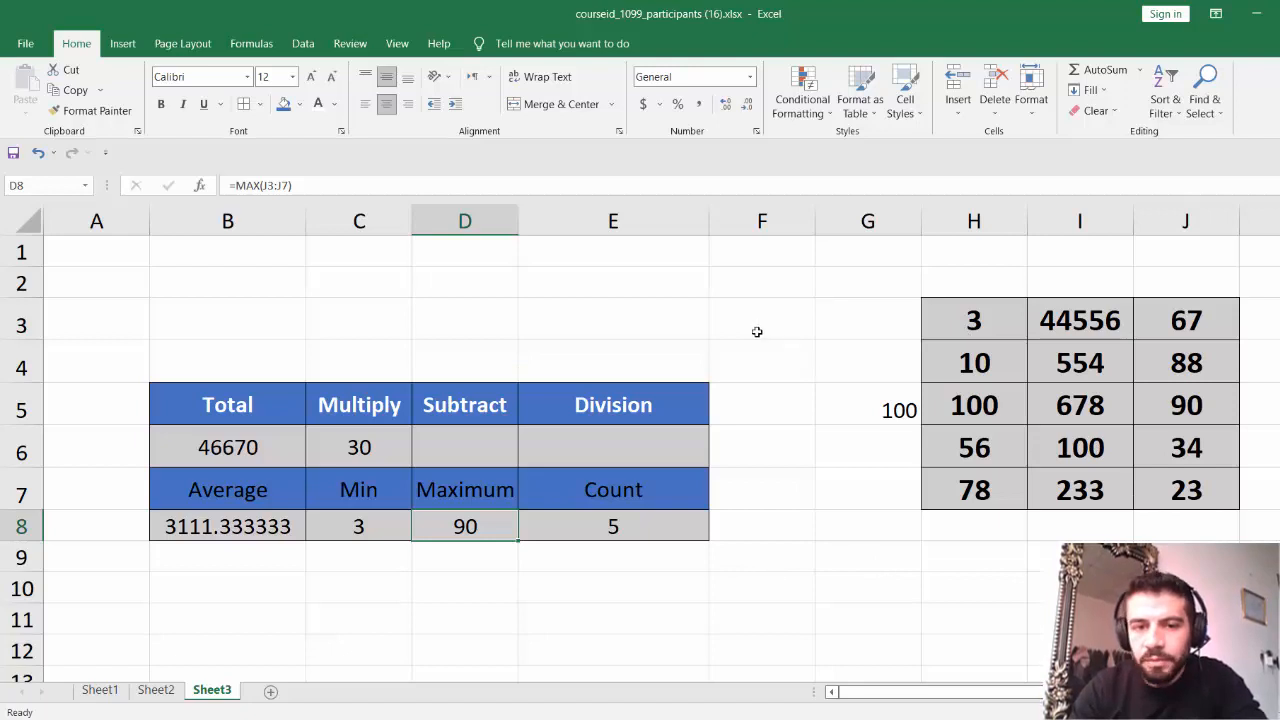
Enter the scattered sample values 70 in cell E3, 80 in G8 and 45 in H11
{"action": "left_click", "coordinate": [583, 317]}
{"action": "type", "text": "70"}
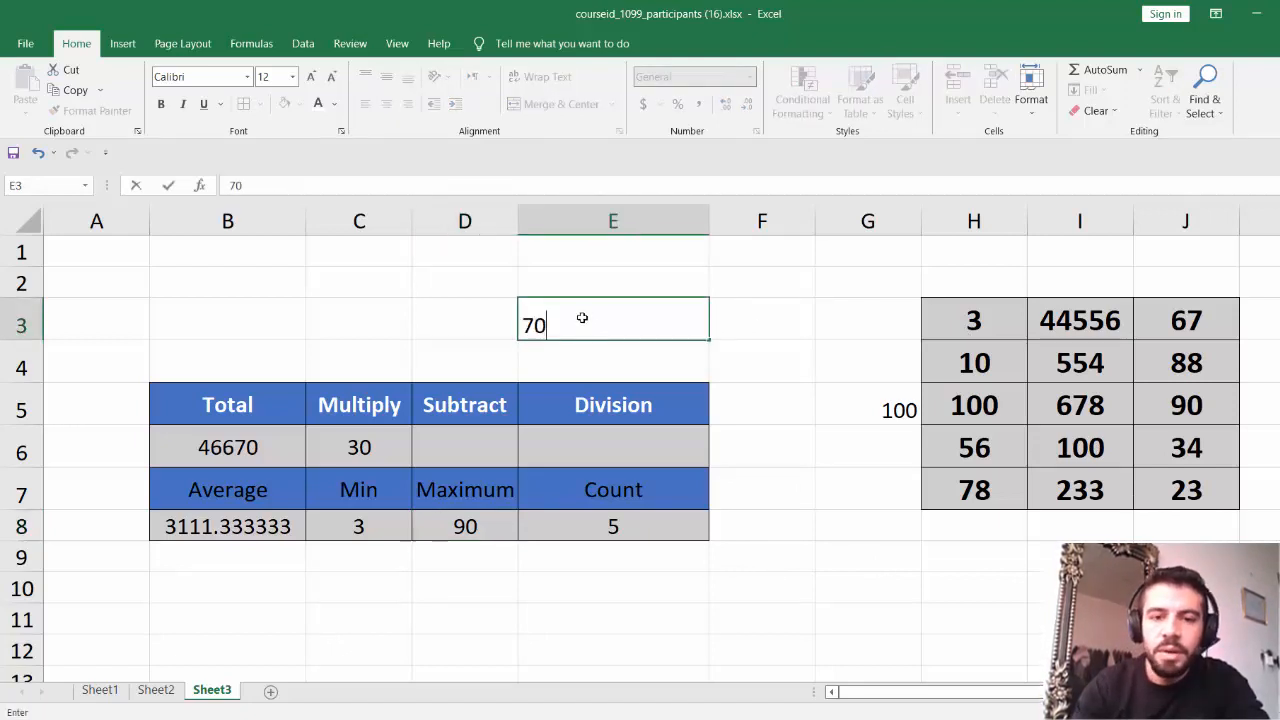
{"action": "left_click", "coordinate": [839, 535]}
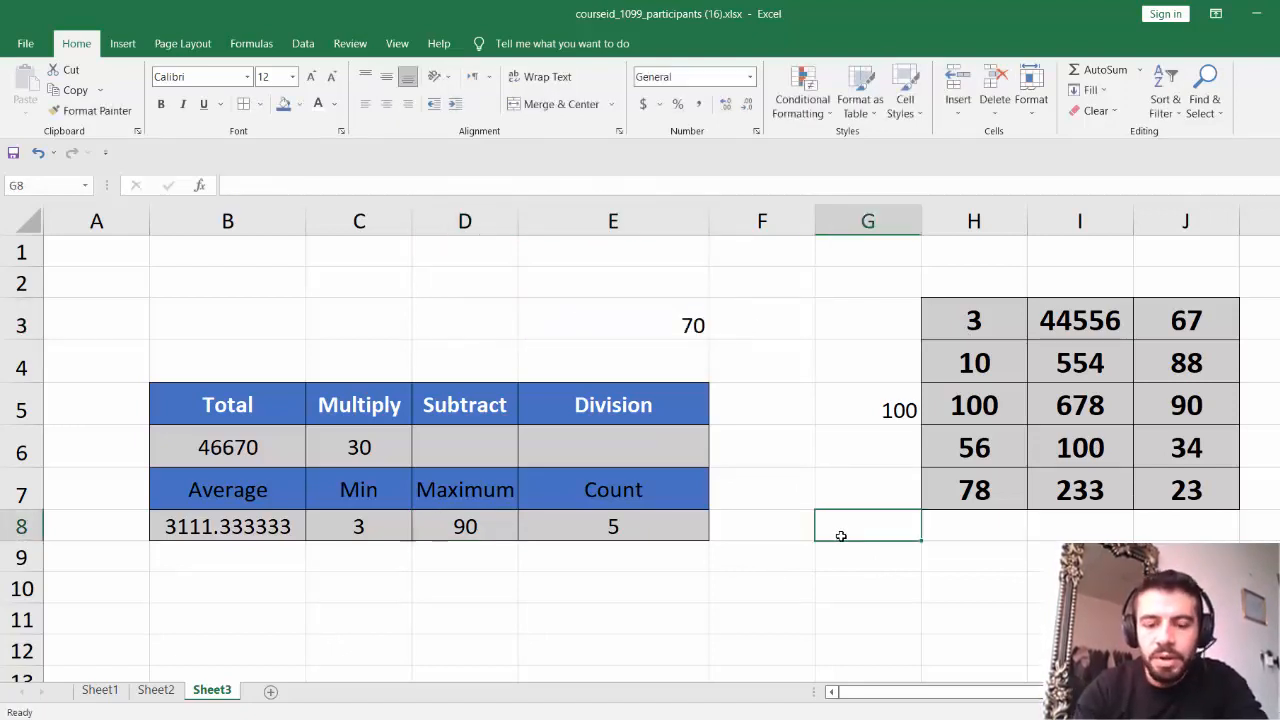
{"action": "type", "text": "80"}
{"action": "left_click", "coordinate": [959, 630]}
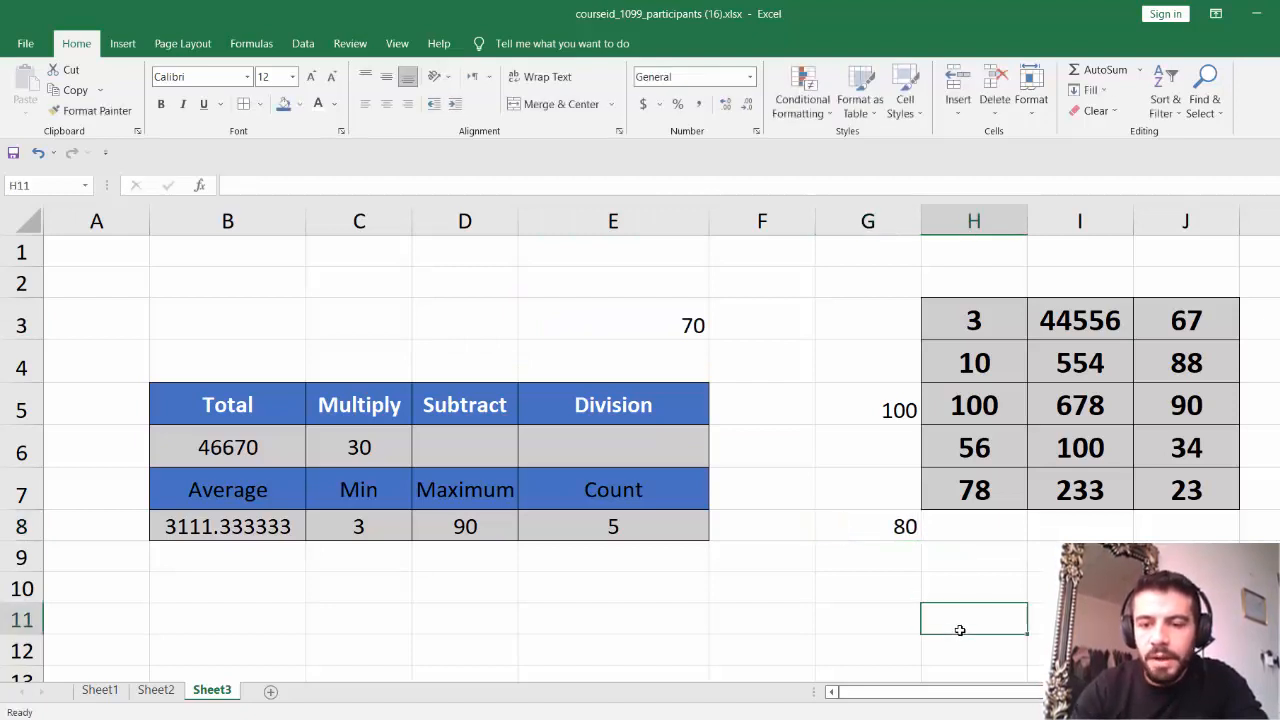
{"action": "type", "text": "45"}
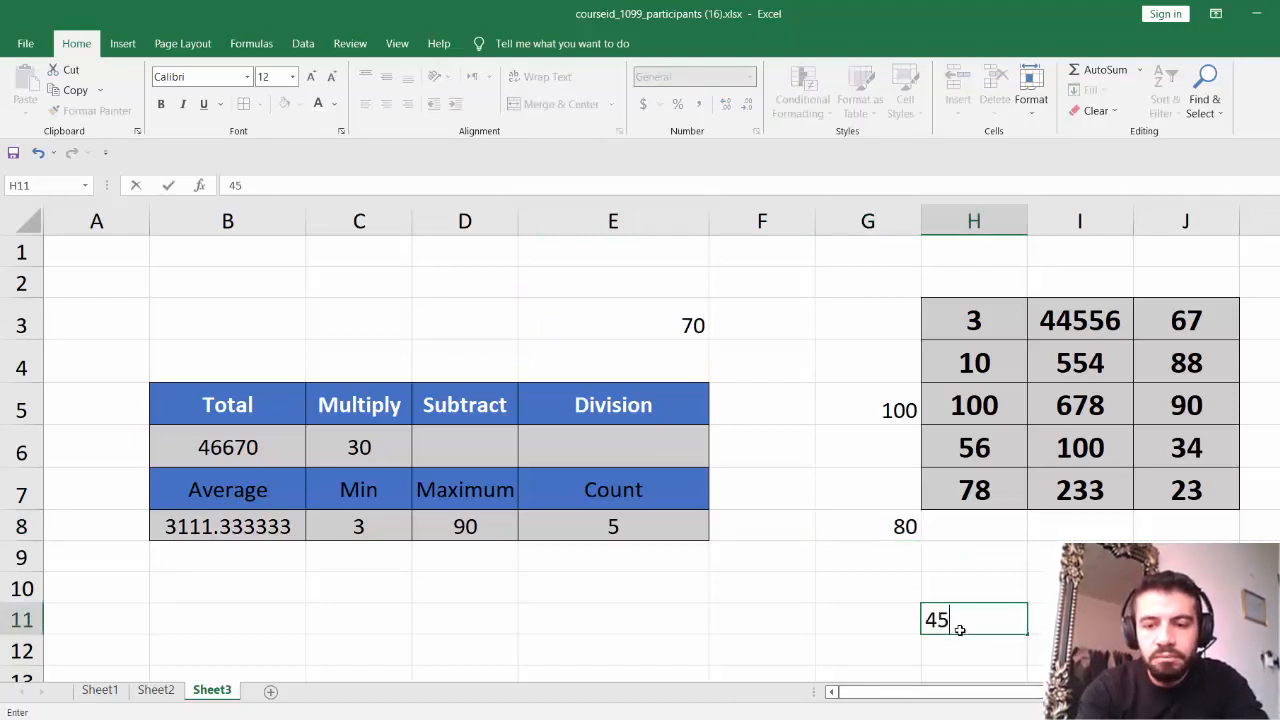
{"action": "left_click", "coordinate": [808, 622]}
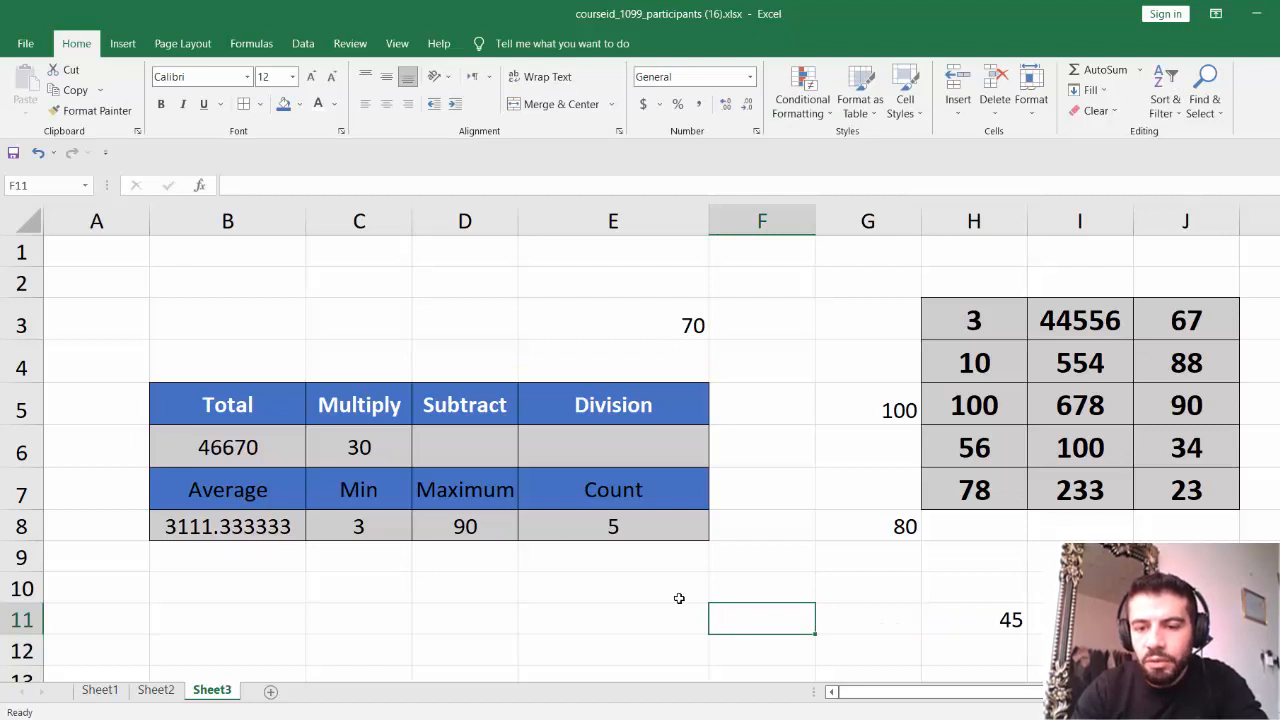
{"action": "left_click", "coordinate": [605, 620]}
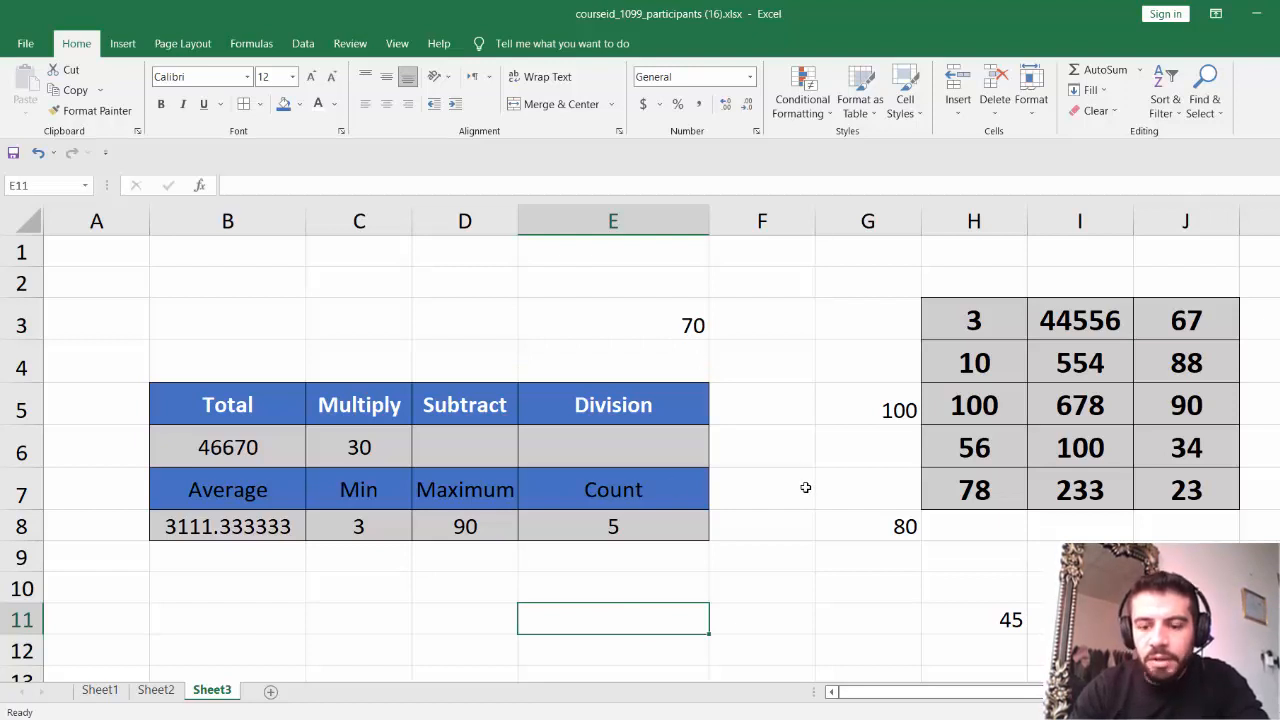
{"action": "type", "text": "="}
{"action": "left_click", "coordinate": [680, 320]}
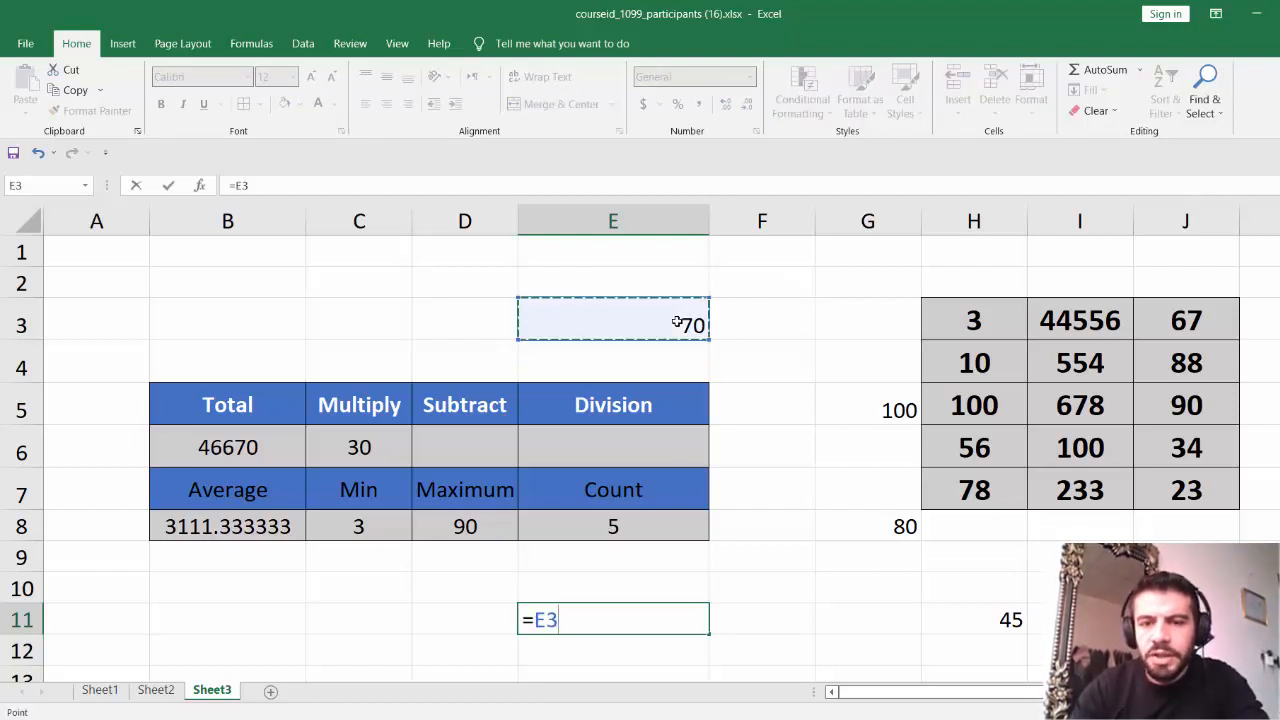
{"action": "type", "text": "+"}
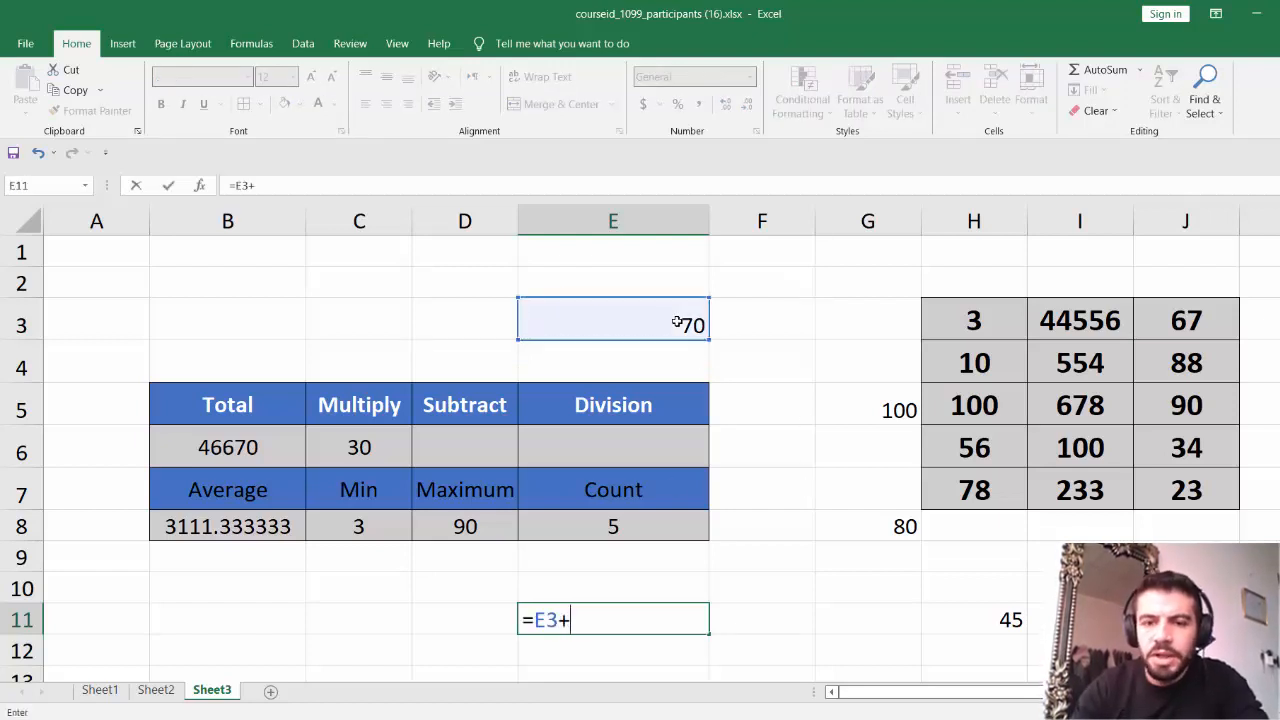
{"action": "left_click", "coordinate": [906, 524]}
{"action": "type", "text": "+"}
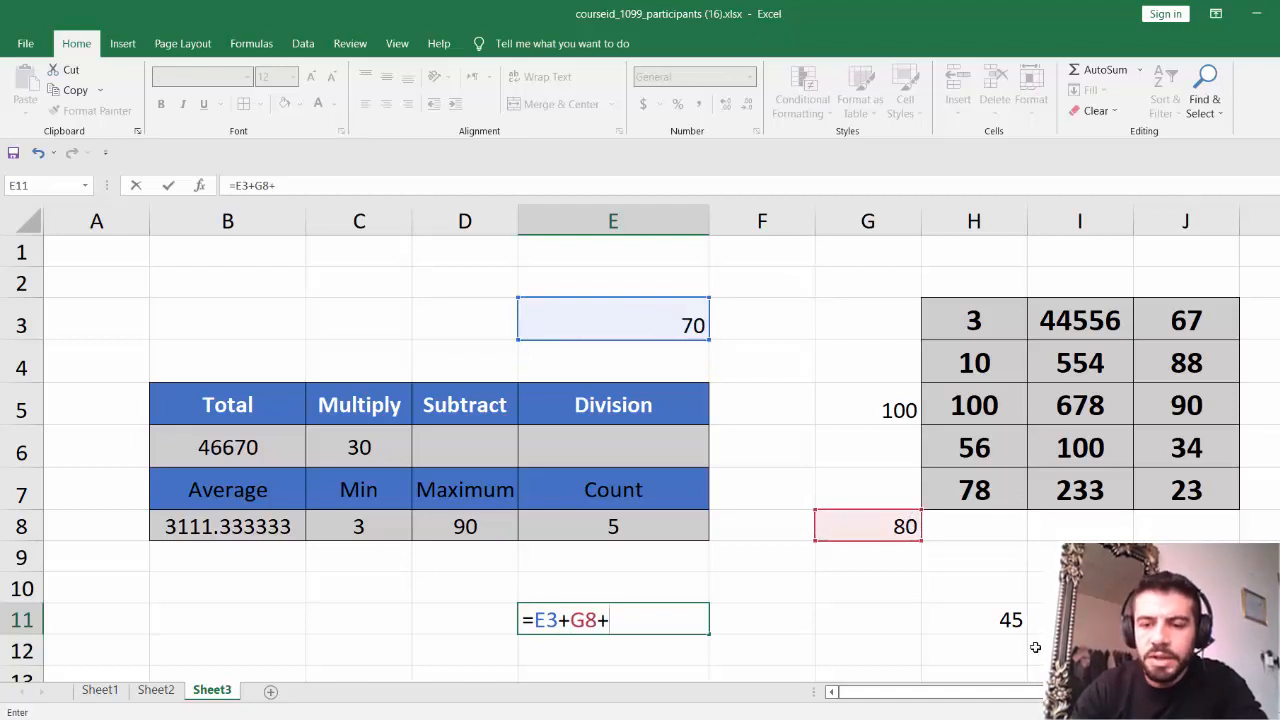
{"action": "left_click", "coordinate": [1005, 618]}
{"action": "key", "text": "BackSpace"}
{"action": "key", "text": "BackSpace"}
{"action": "key", "text": "BackSpace"}
{"action": "key", "text": "BackSpace"}
{"action": "key", "text": "BackSpace"}
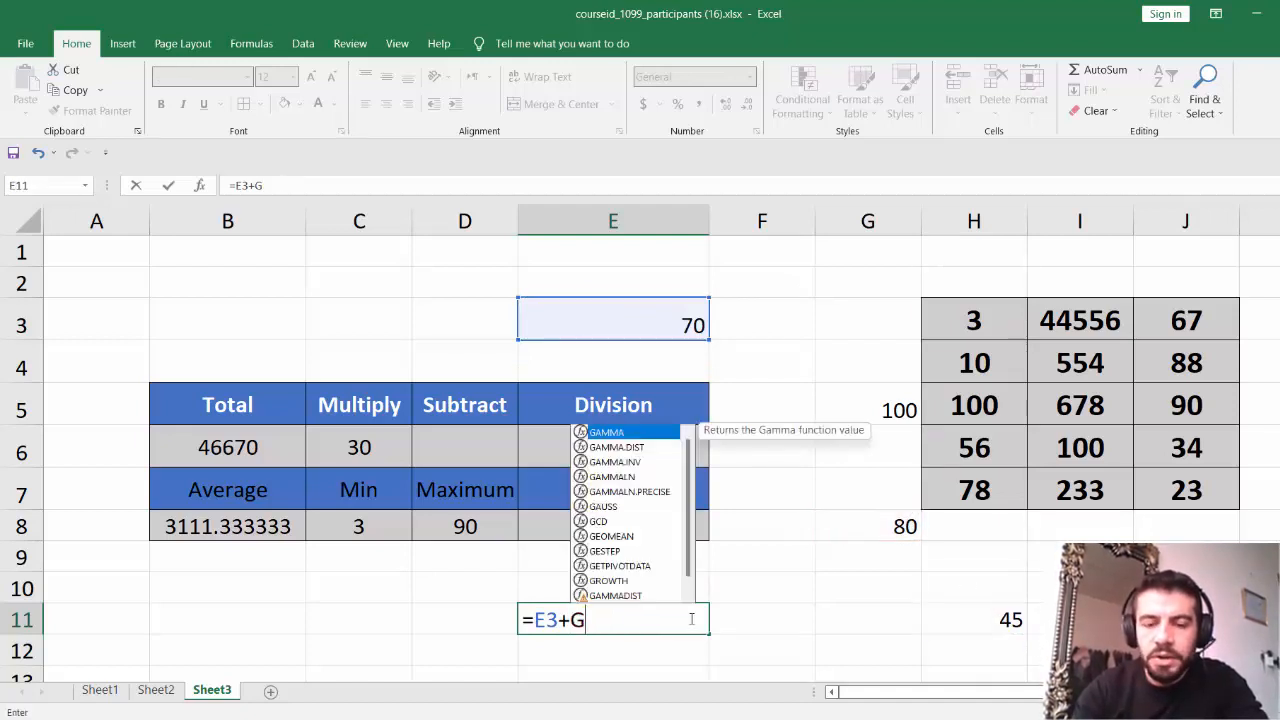
{"action": "key", "text": "BackSpace"}
{"action": "key", "text": "BackSpace"}
{"action": "key", "text": "BackSpace"}
{"action": "key", "text": "BackSpace"}
Start a SUM formula in cell E11, trying the range E3:G8 and then only E3 as its argument
{"action": "type", "text": "sum"}
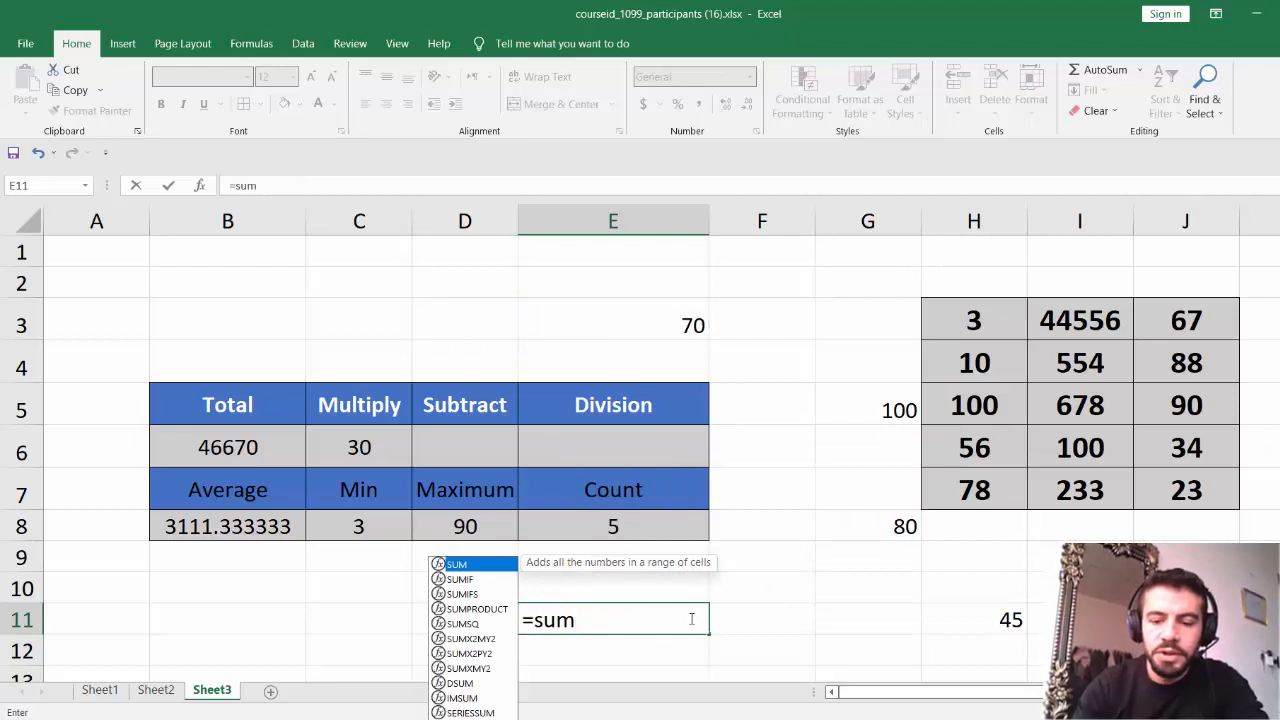
{"action": "type", "text": "("}
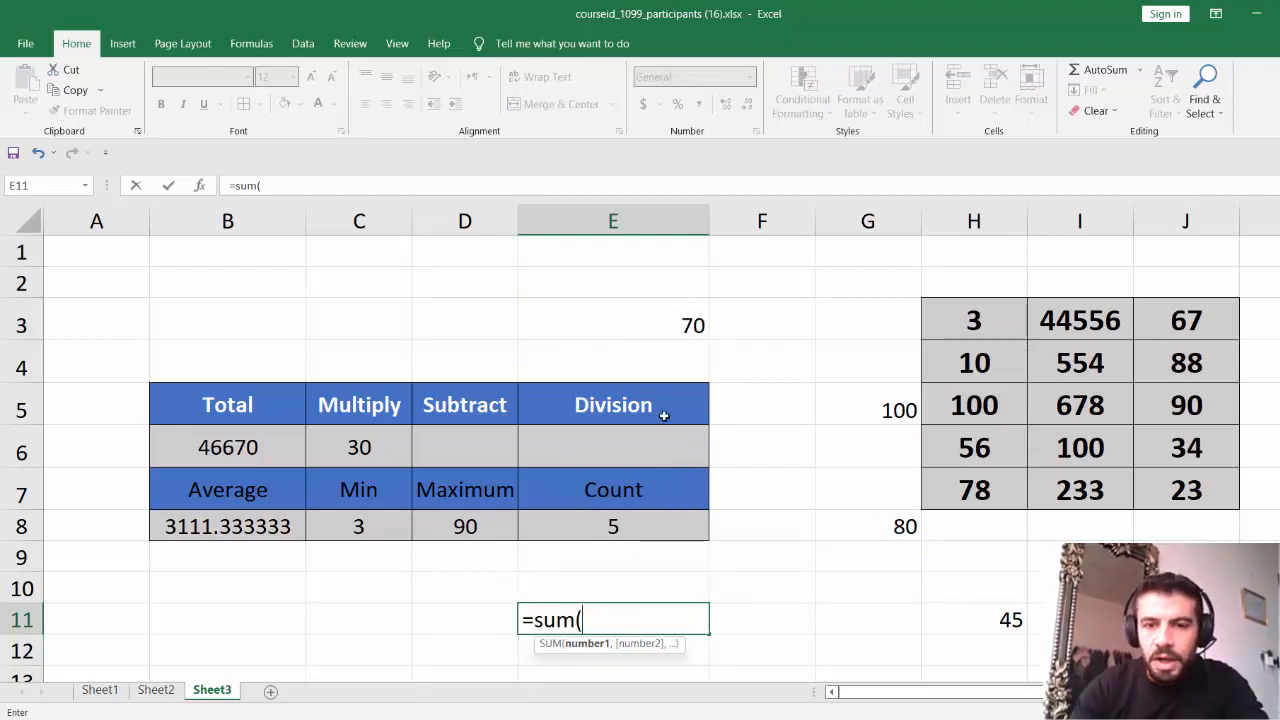
{"action": "left_click_drag", "start_coordinate": [686, 325], "coordinate": [906, 527]}
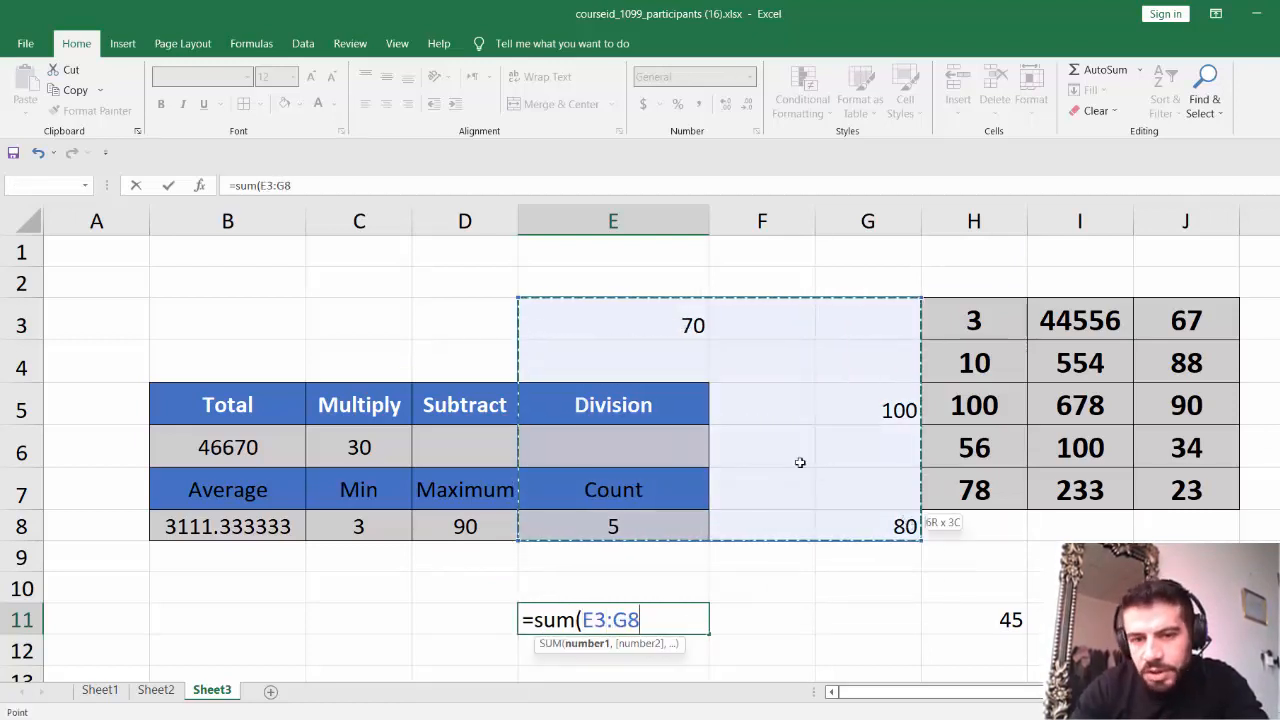
{"action": "left_click_drag", "start_coordinate": [800, 462], "coordinate": [623, 297]}
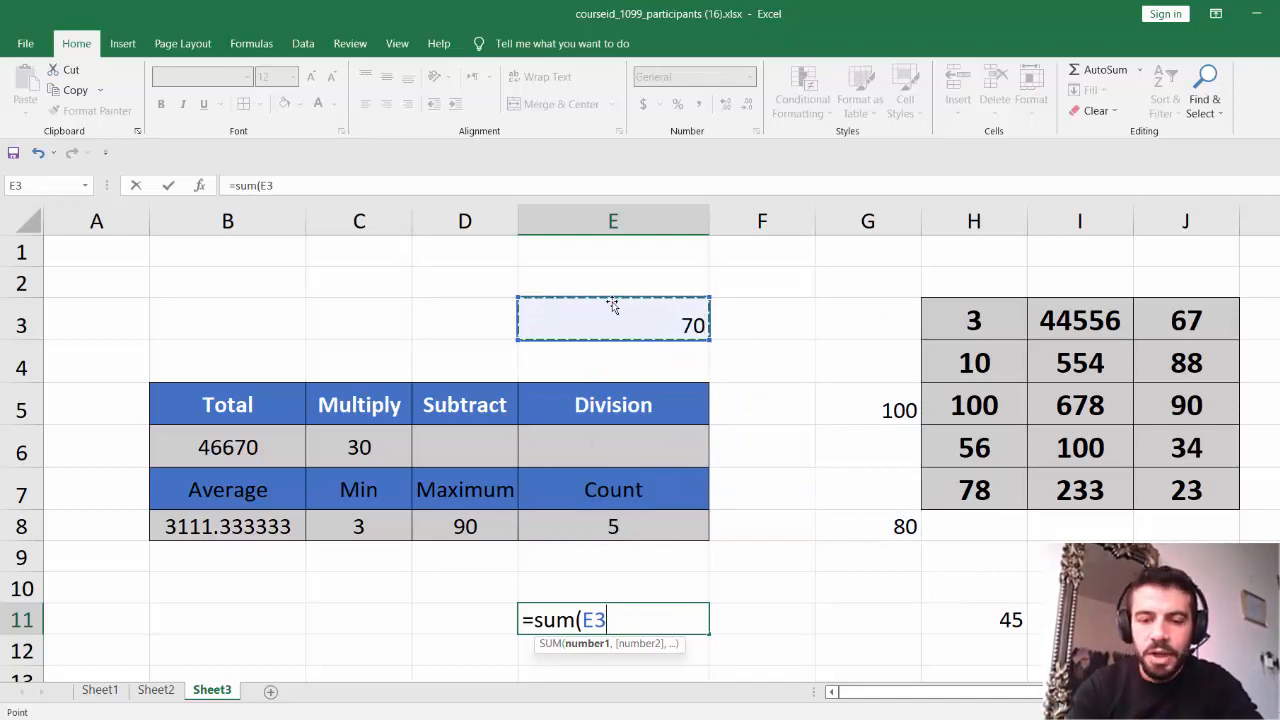
{"action": "key", "text": "BackSpace"}
{"action": "left_click", "coordinate": [676, 332]}
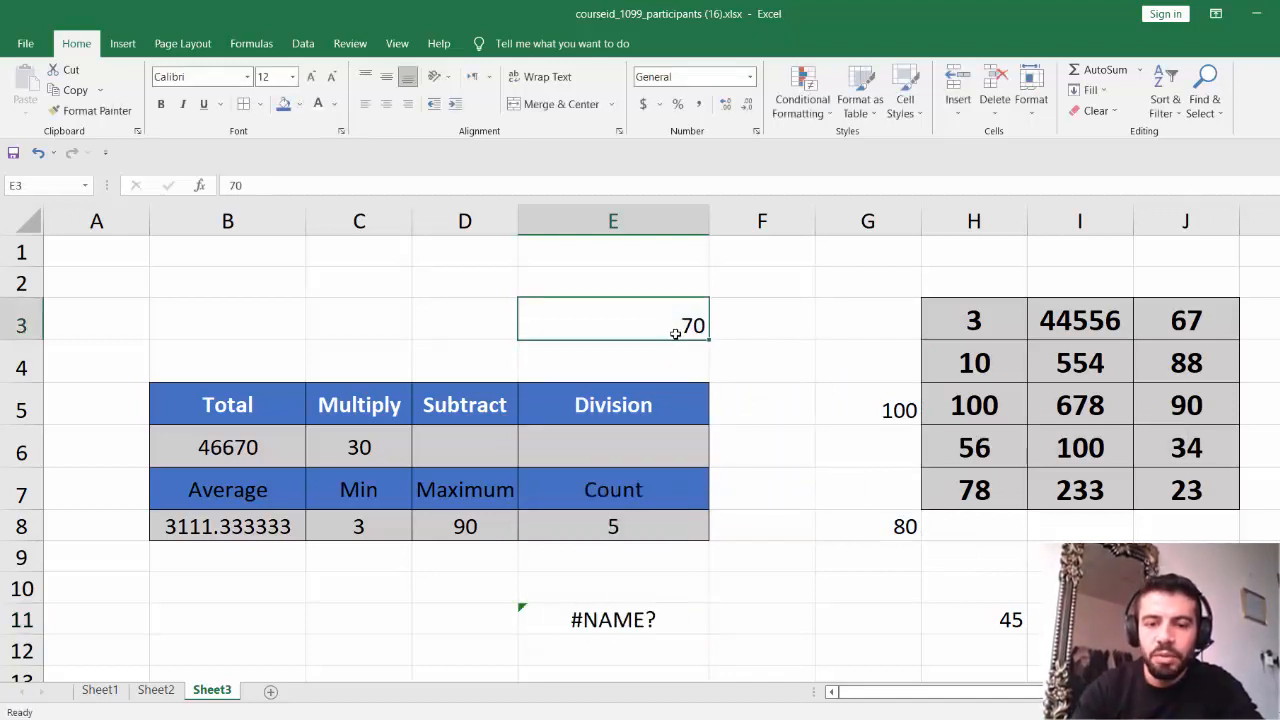
Rewrite the formula in cell E11 as a SUM of the separate cells E3, G8 and H11
{"action": "left_click", "coordinate": [613, 612]}
{"action": "double_click", "coordinate": [634, 614]}
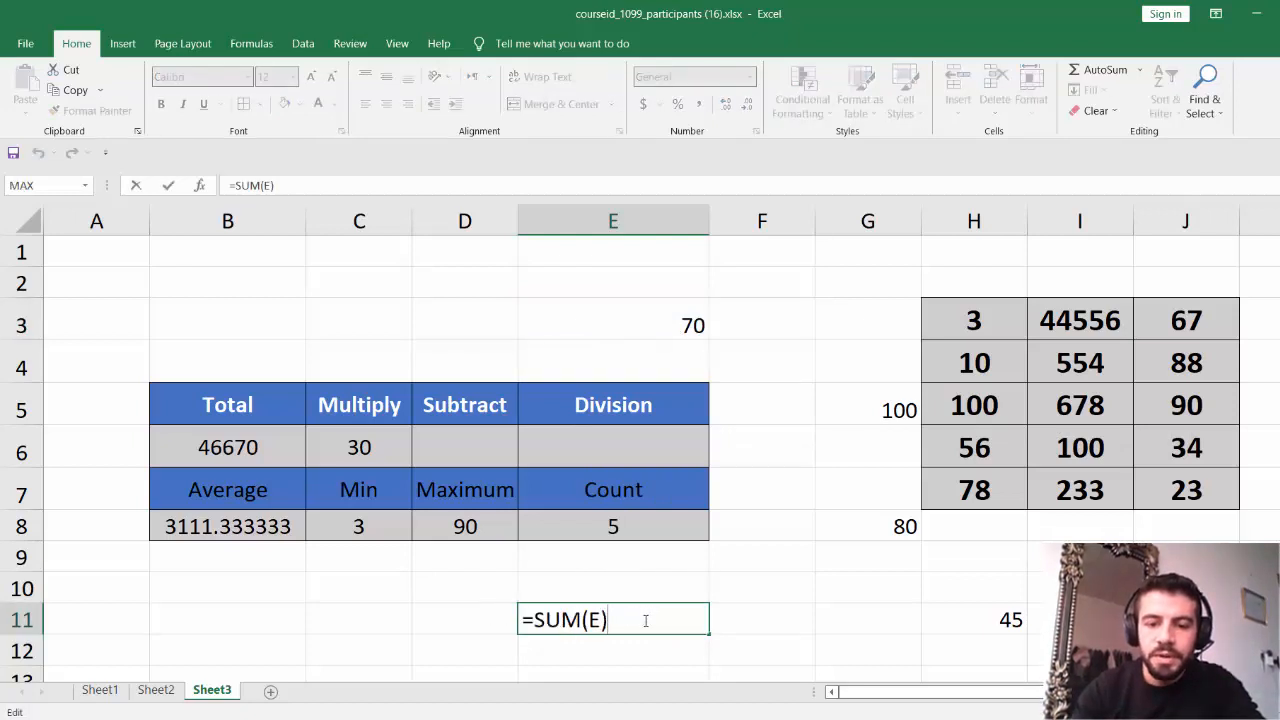
{"action": "key", "text": "BackSpace"}
{"action": "key", "text": "BackSpace"}
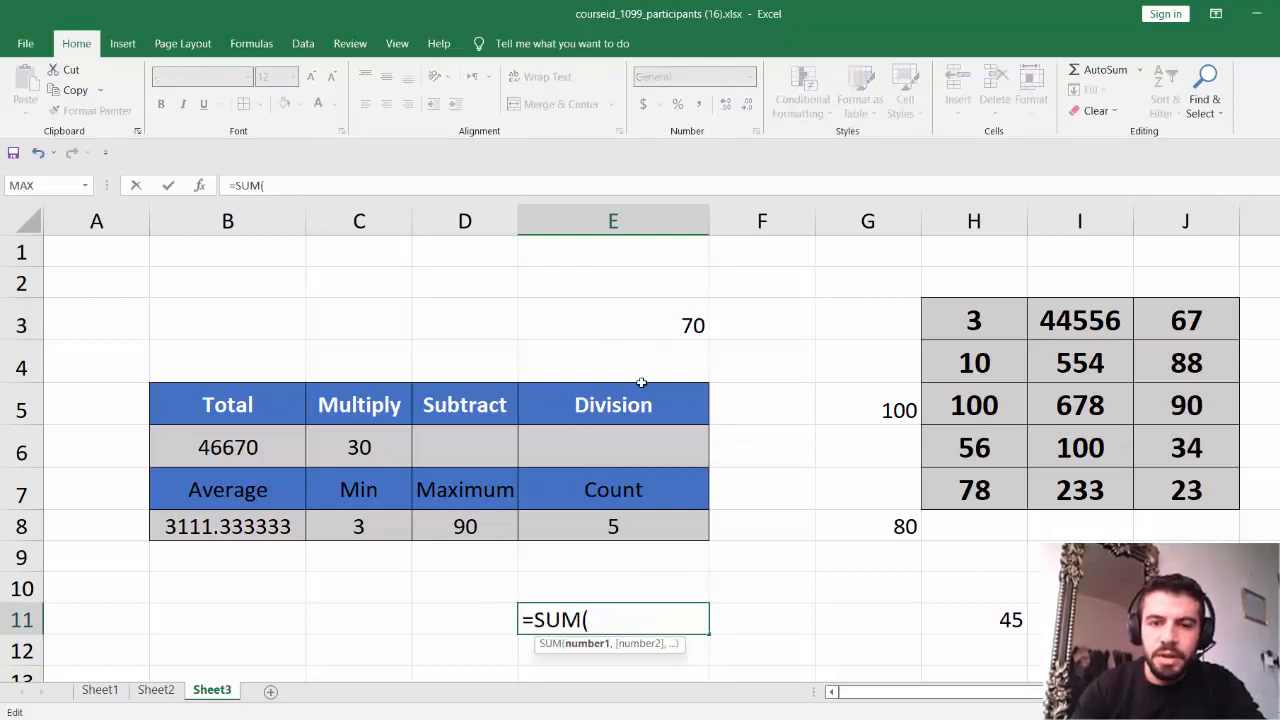
{"action": "left_click", "coordinate": [640, 332]}
{"action": "type", "text": ","}
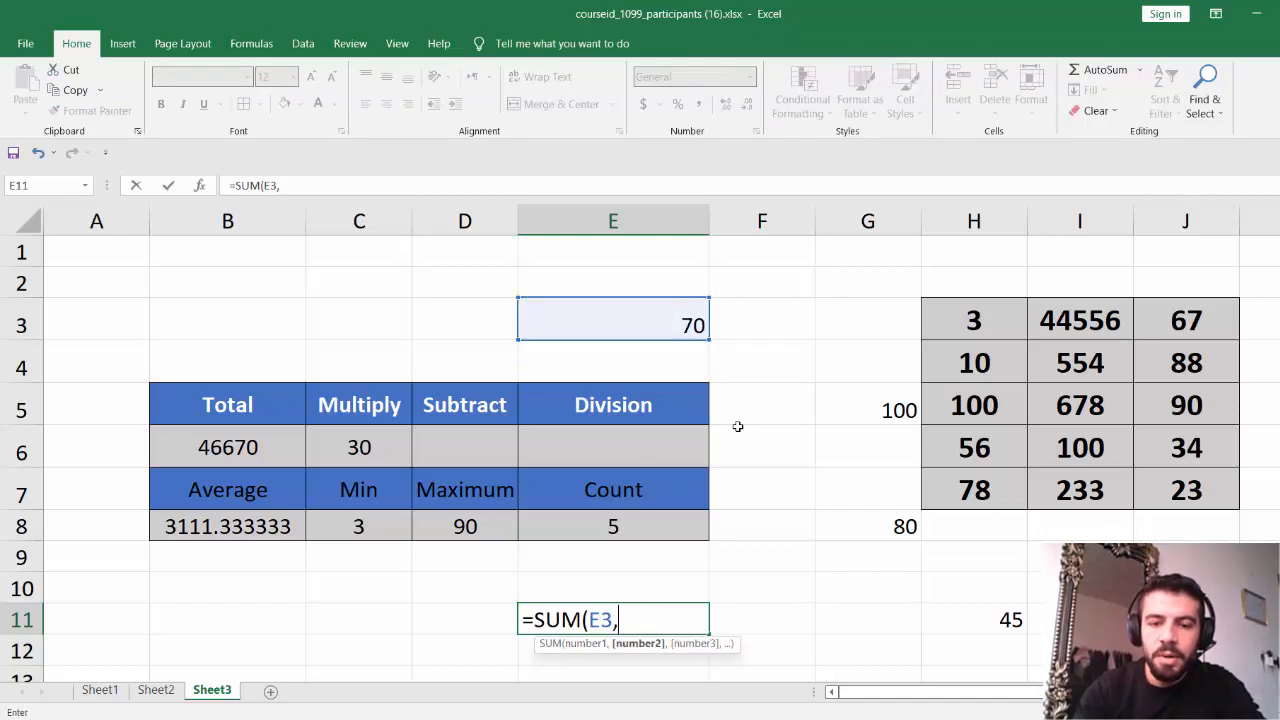
{"action": "left_click", "coordinate": [918, 524]}
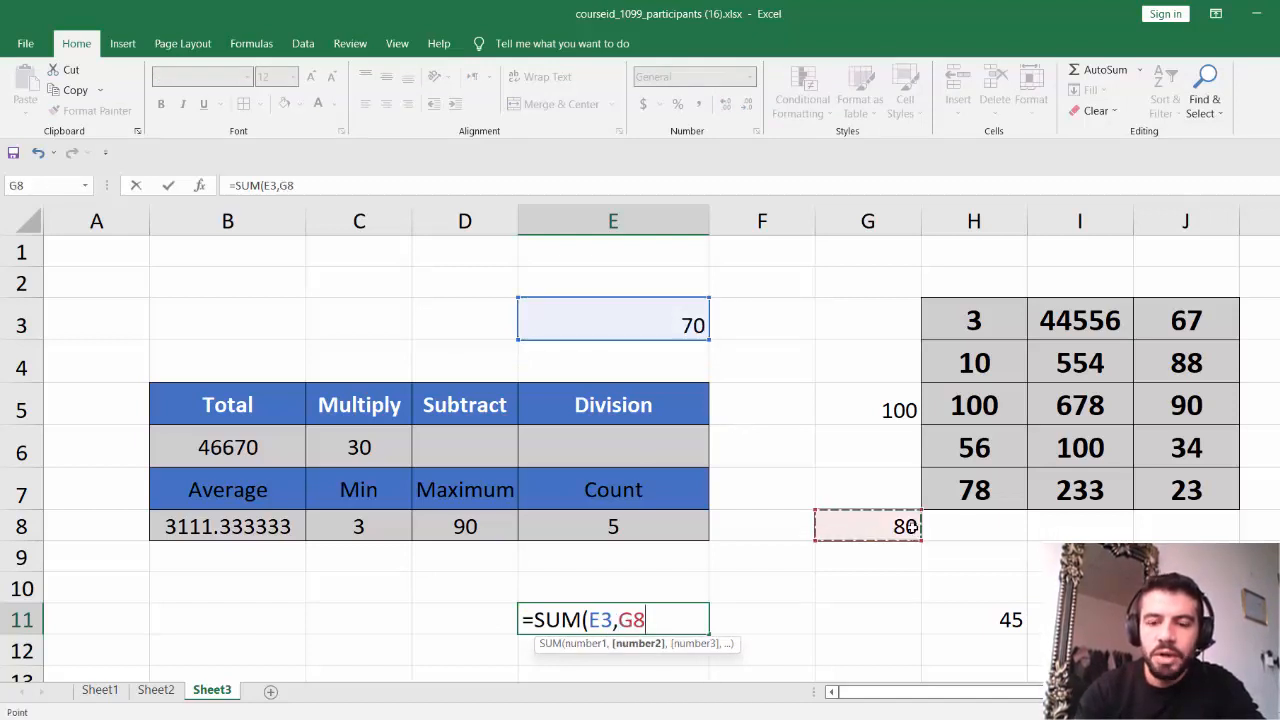
{"action": "type", "text": ","}
{"action": "left_click", "coordinate": [1022, 621]}
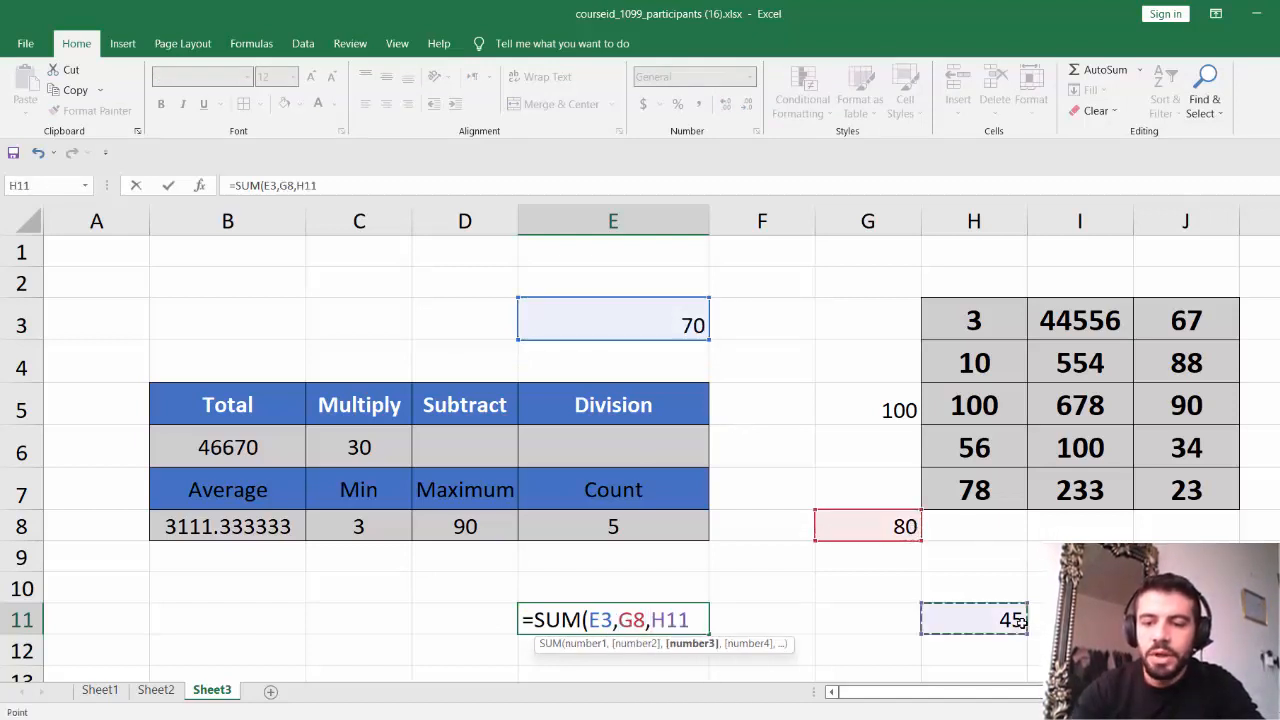
{"action": "key", "text": "Return"}
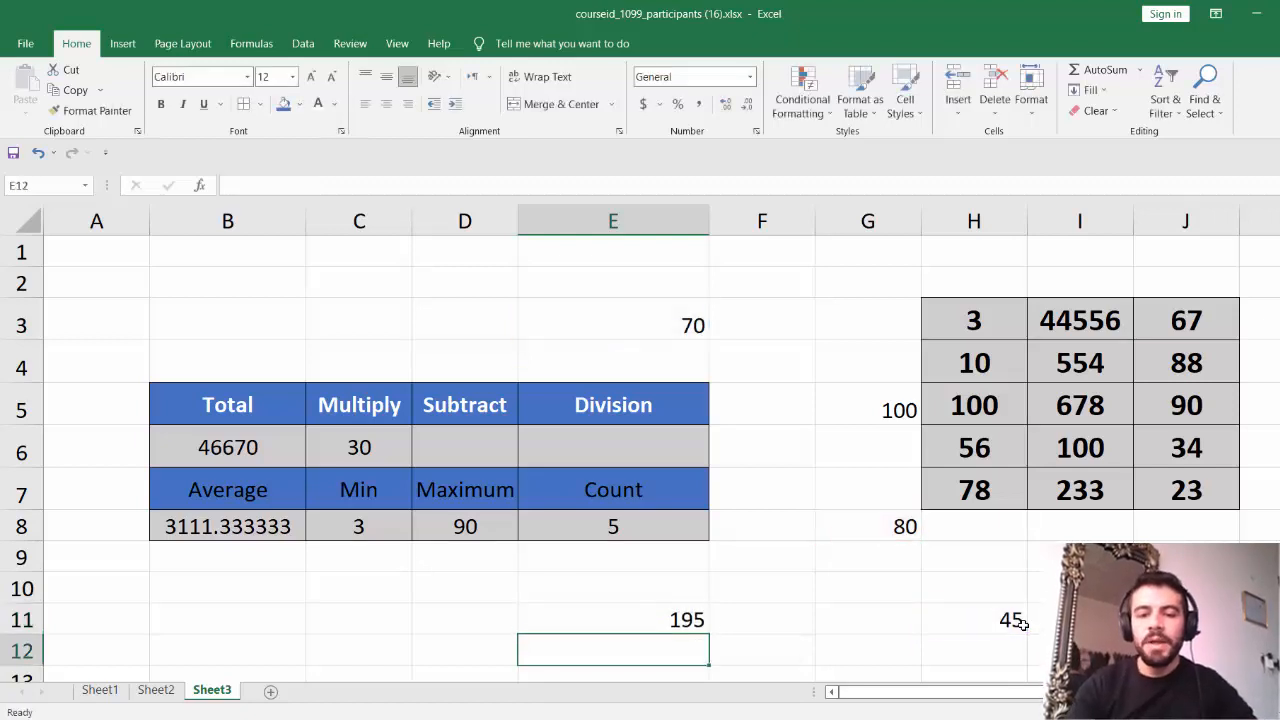
Find SUM through Insert Function by searching for "sum" and start it in the empty cell C3
{"action": "left_click", "coordinate": [830, 606]}
{"action": "left_click", "coordinate": [370, 319]}
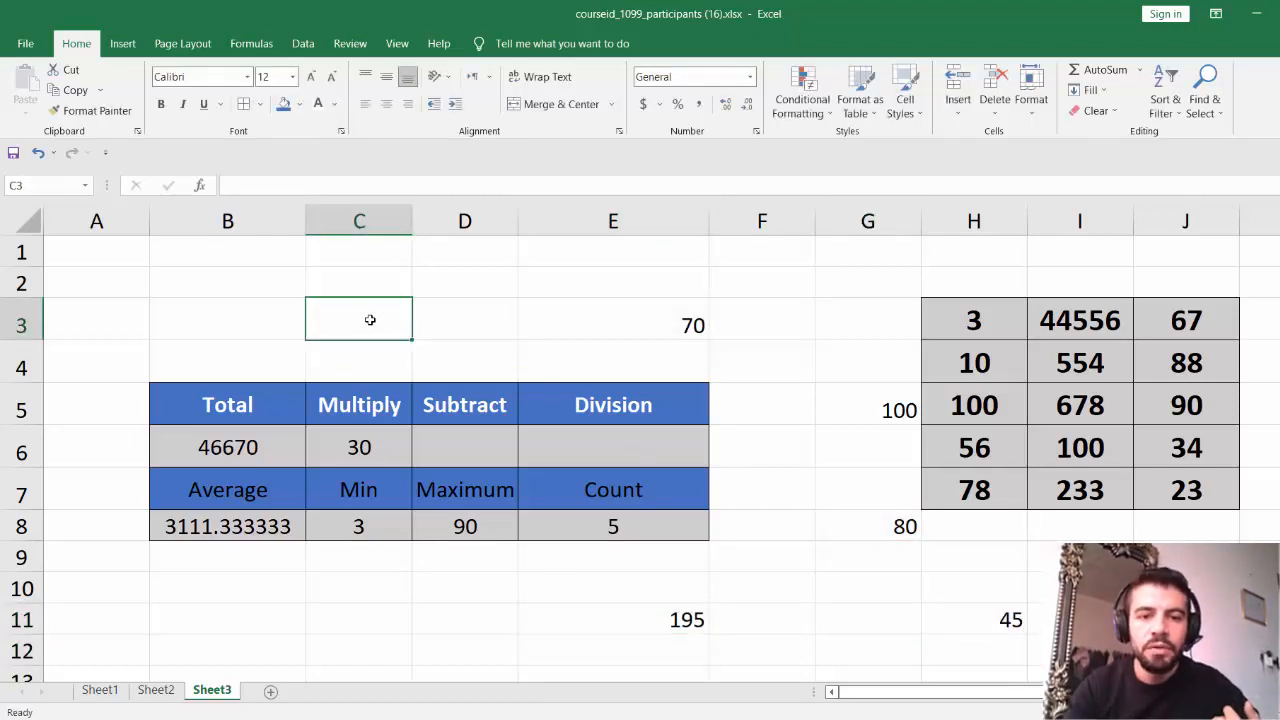
{"action": "left_click", "coordinate": [200, 185]}
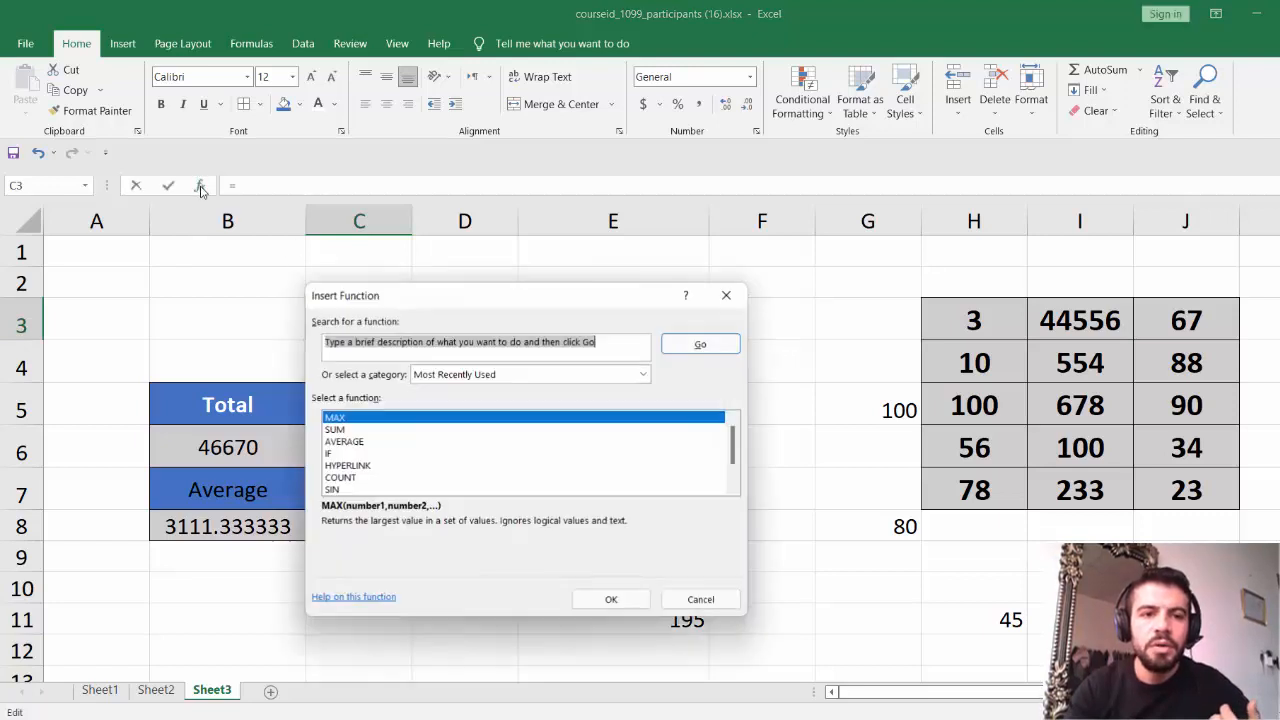
{"action": "type", "text": "sum"}
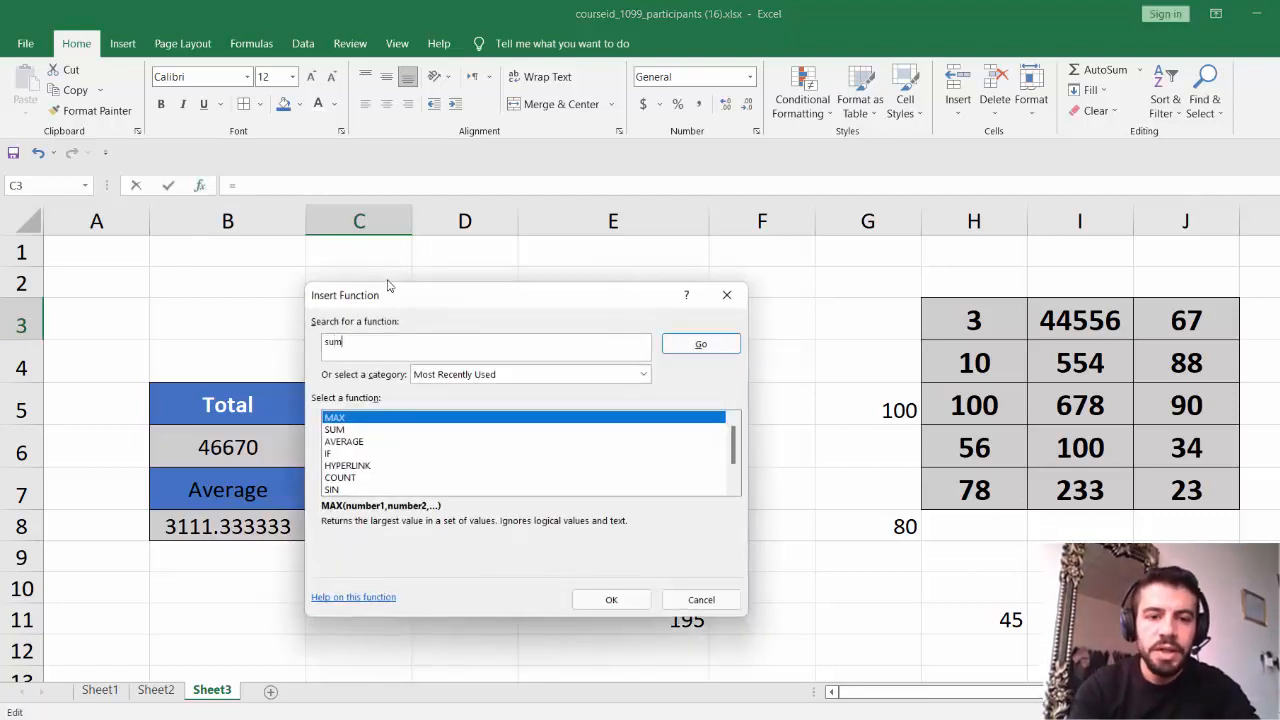
{"action": "key", "text": "Return"}
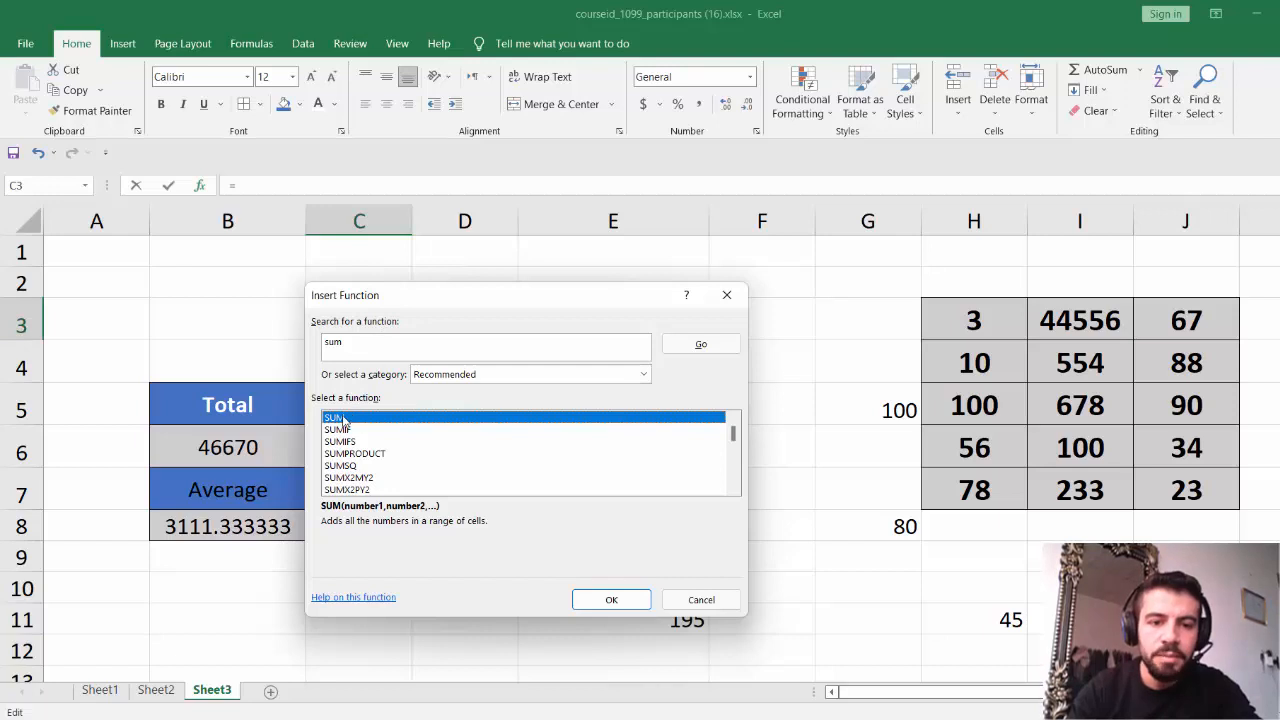
{"action": "left_click", "coordinate": [611, 599]}
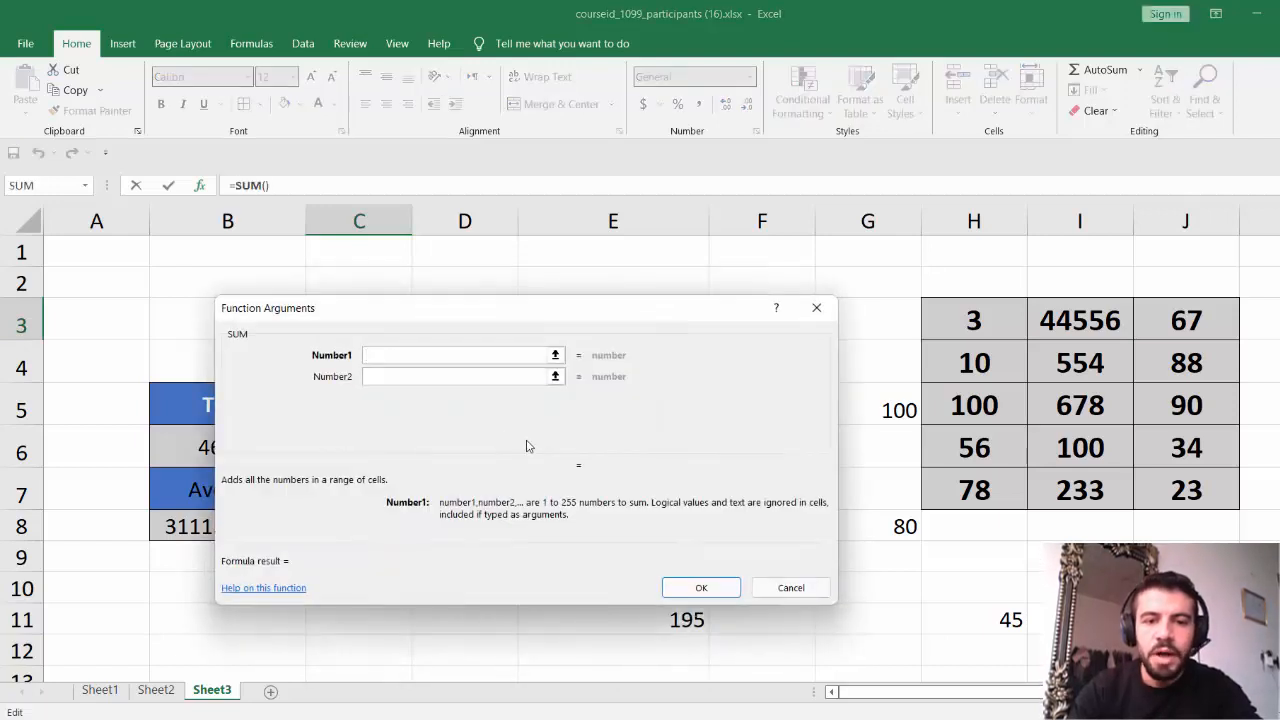
Set the SUM arguments for cell C3 to Number1 E3, Number2 G8 and Number3 H11, and confirm the function
{"action": "left_click_drag", "start_coordinate": [672, 318], "coordinate": [634, 453]}
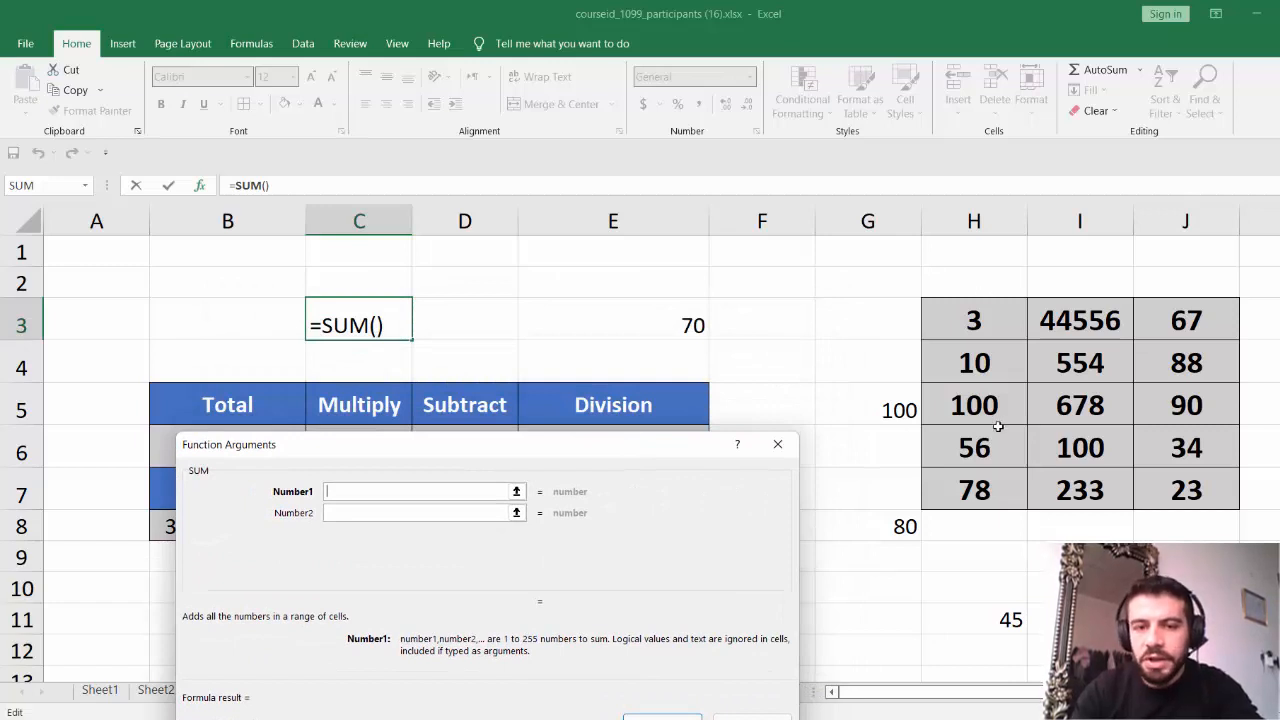
{"action": "left_click", "coordinate": [662, 327]}
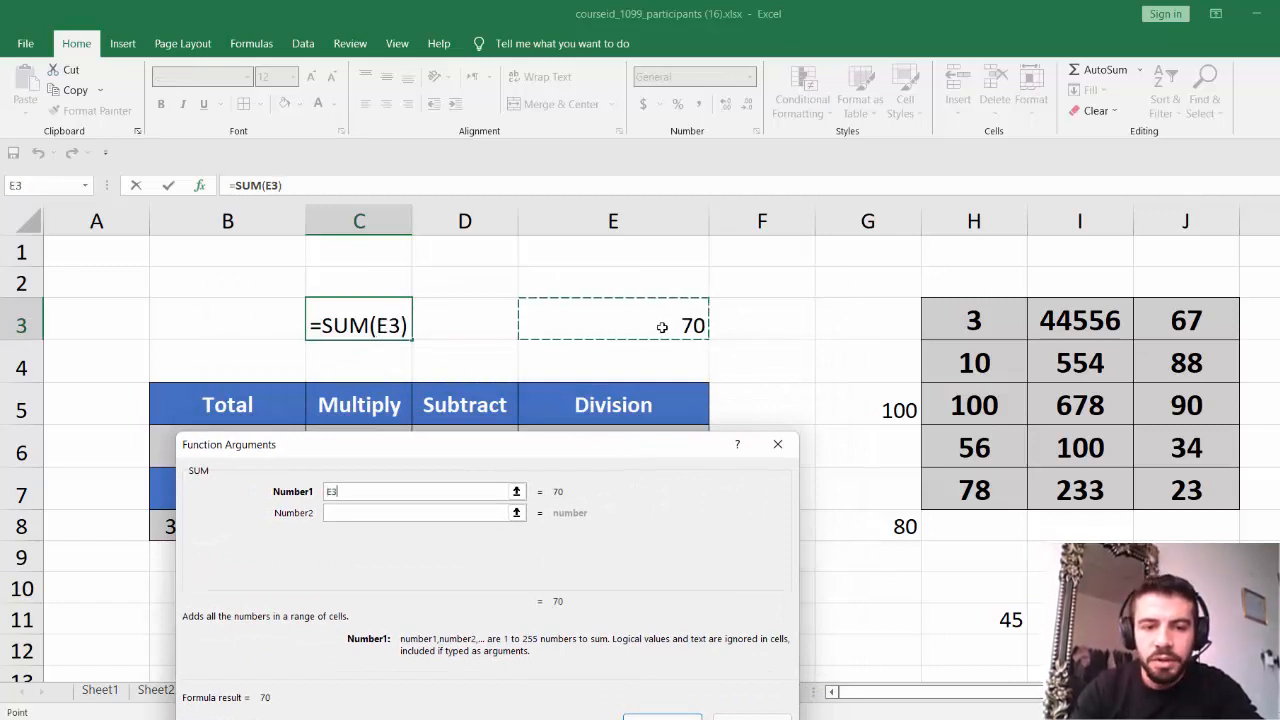
{"action": "left_click", "coordinate": [413, 514]}
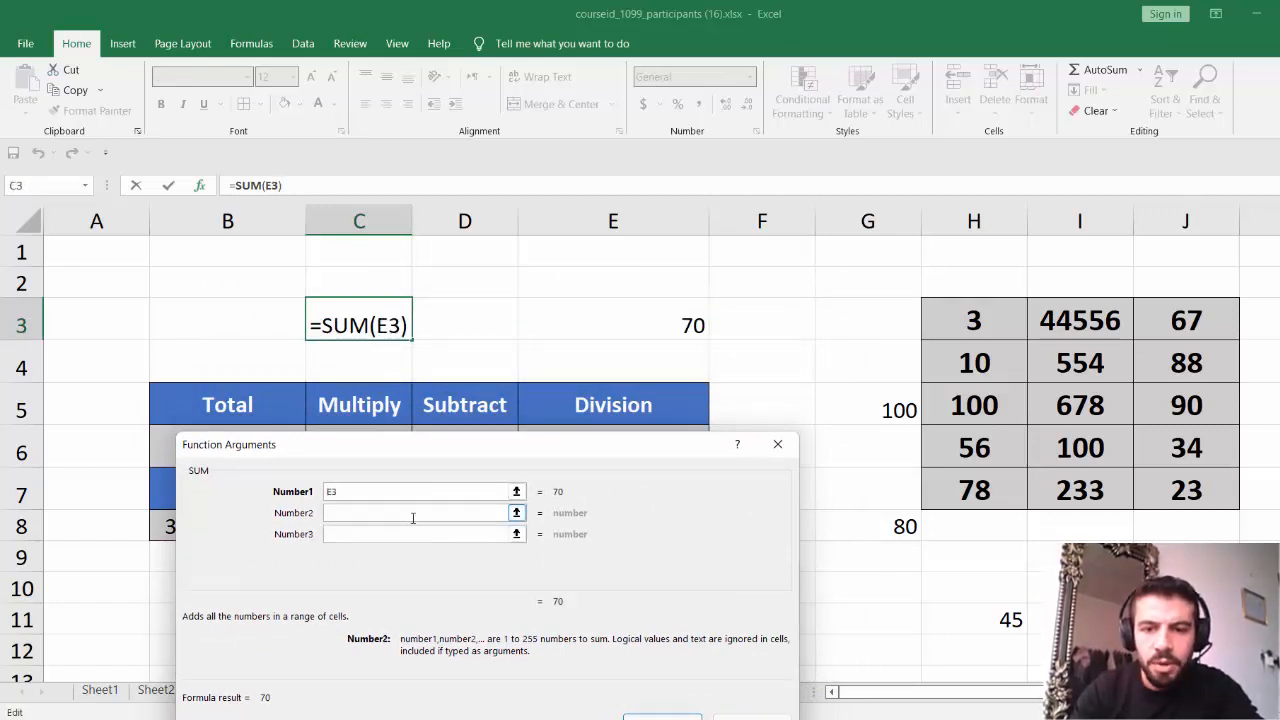
{"action": "left_click", "coordinate": [859, 527]}
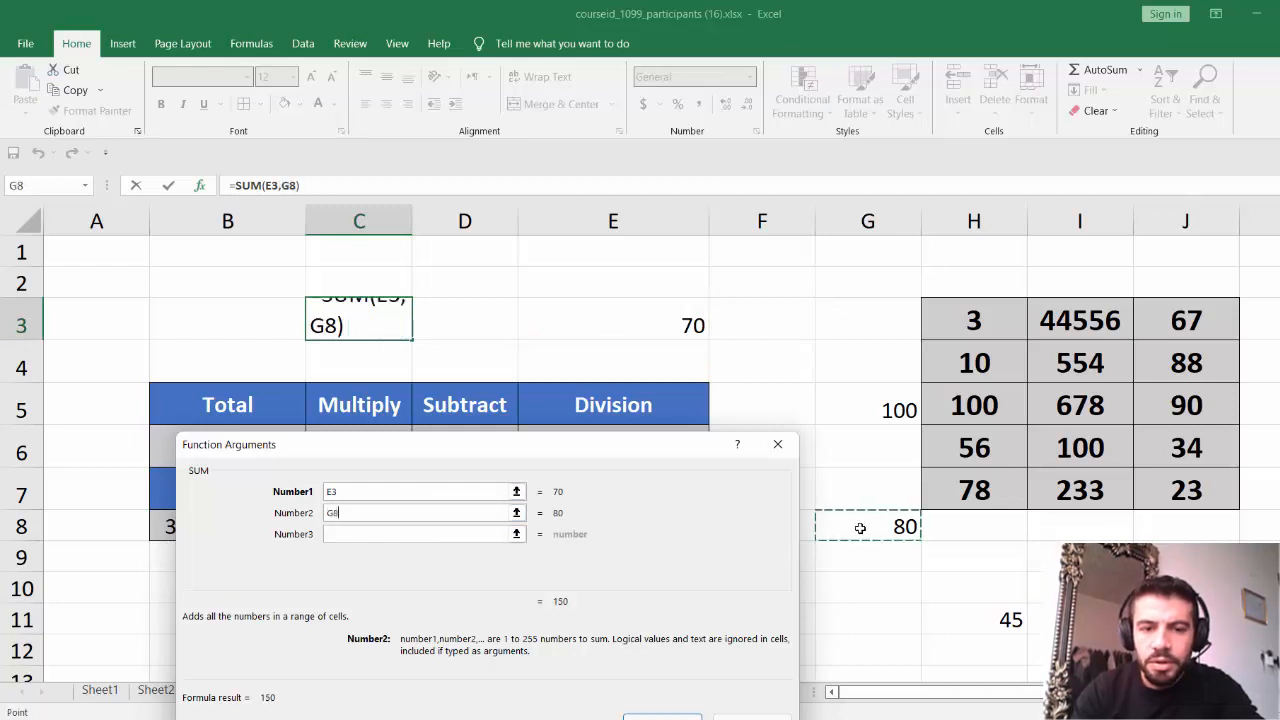
{"action": "left_click", "coordinate": [470, 534]}
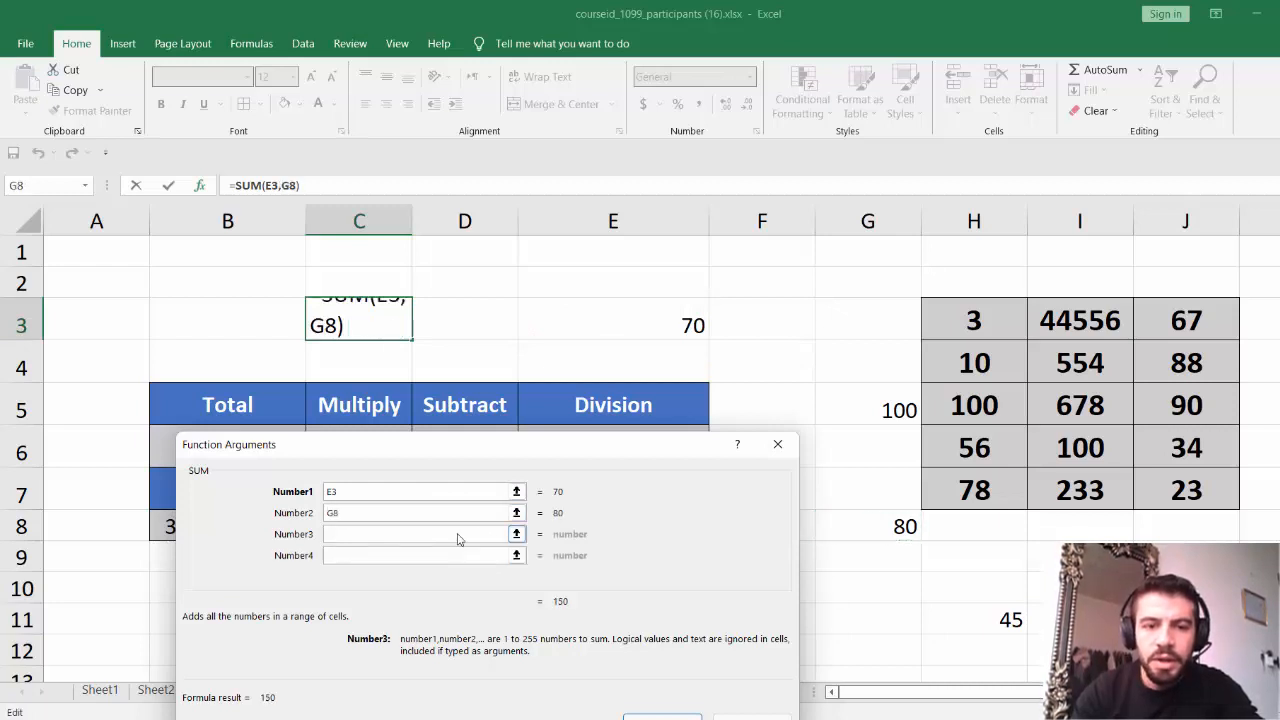
{"action": "left_click", "coordinate": [1022, 620]}
{"action": "left_click", "coordinate": [662, 716]}
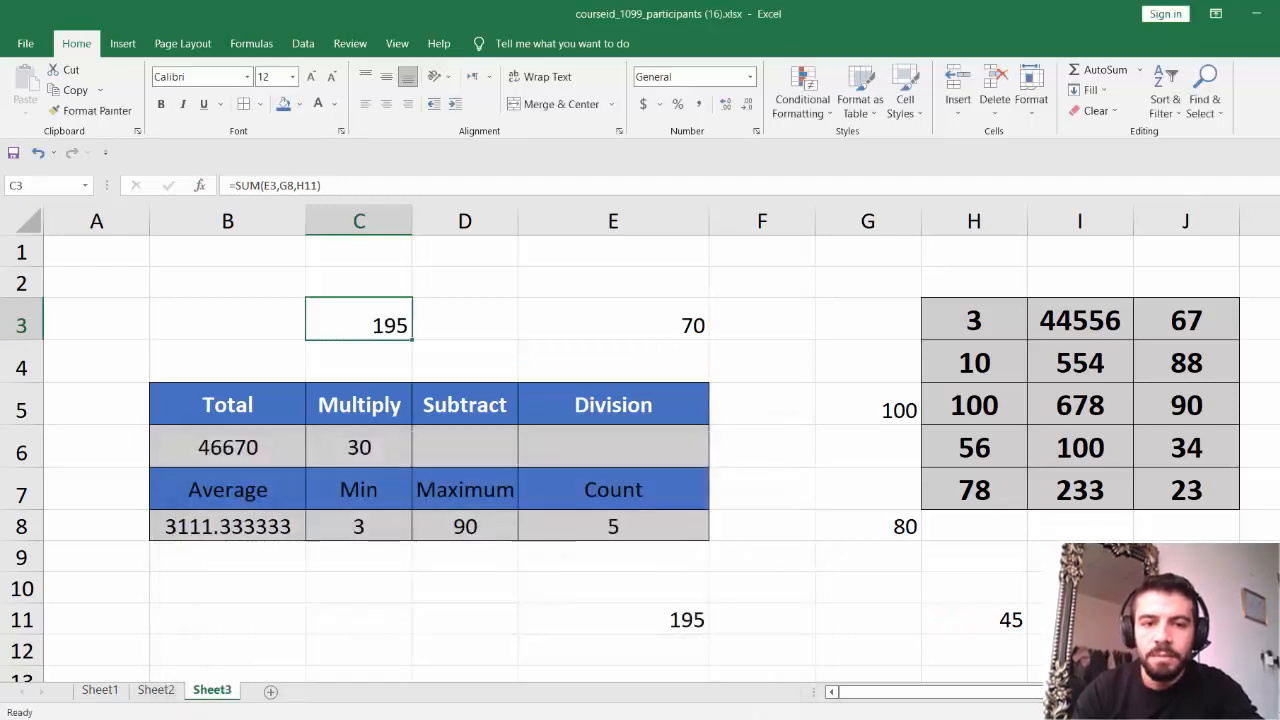
Review the SUM arguments of cell C3 through AutoSum's More Functions option and close them without changes
{"action": "left_click", "coordinate": [482, 370]}
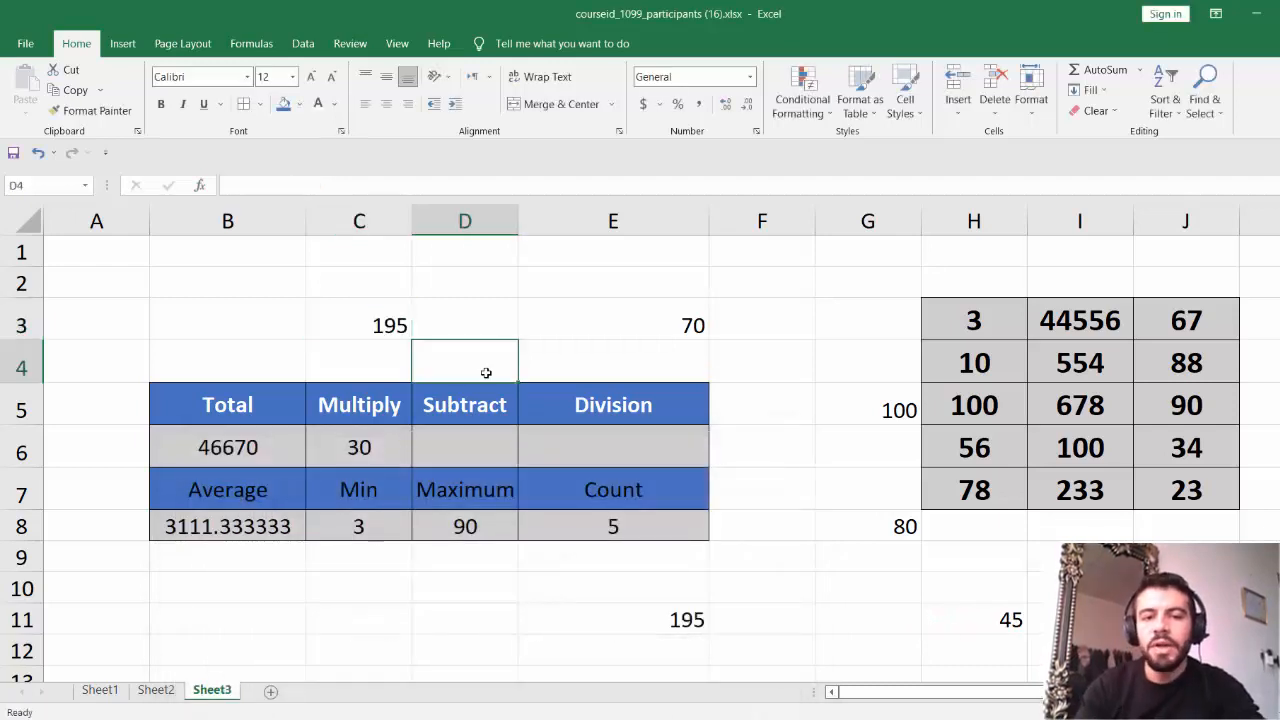
{"action": "left_click", "coordinate": [390, 329]}
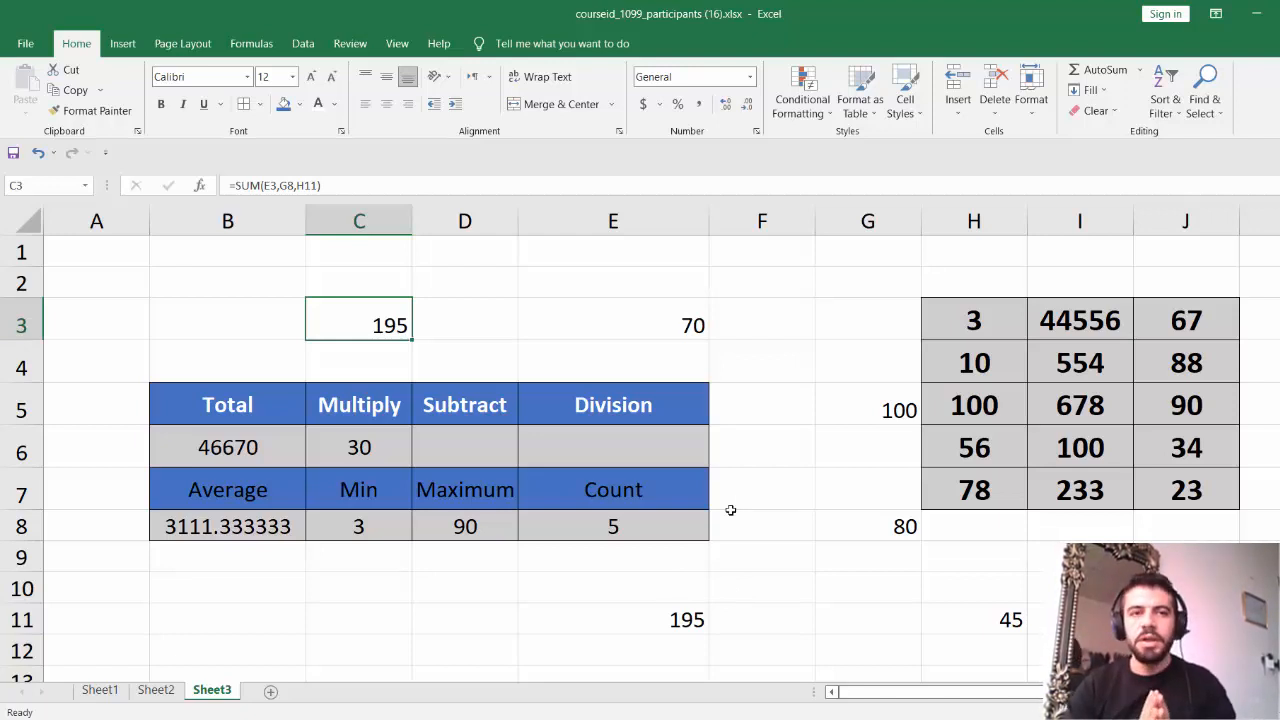
{"action": "left_click", "coordinate": [1139, 70]}
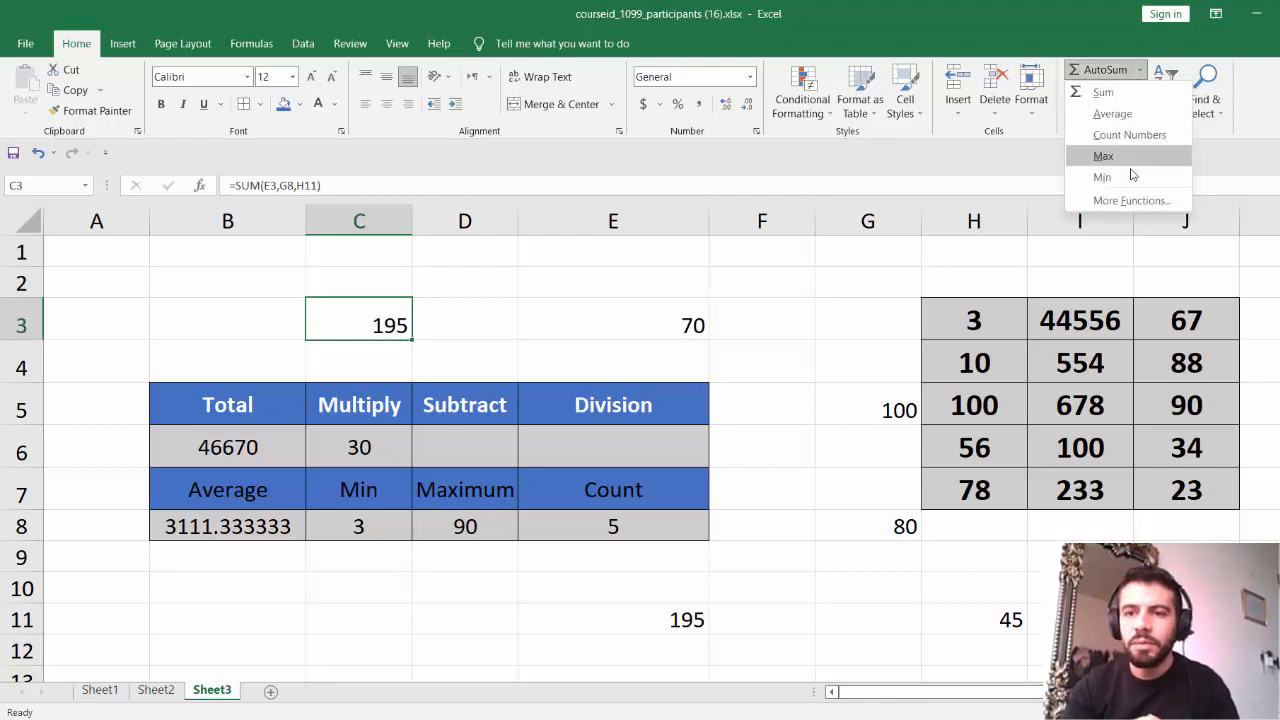
{"action": "left_click", "coordinate": [1131, 200]}
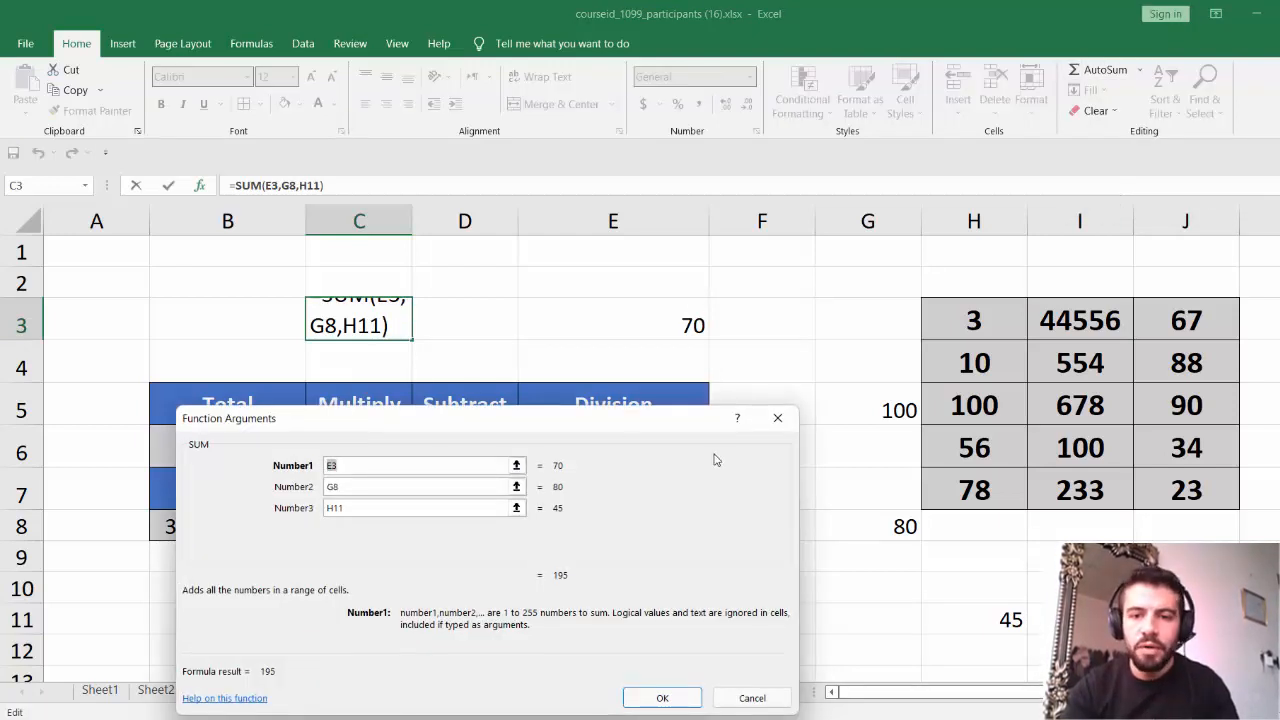
{"action": "left_click", "coordinate": [777, 418]}
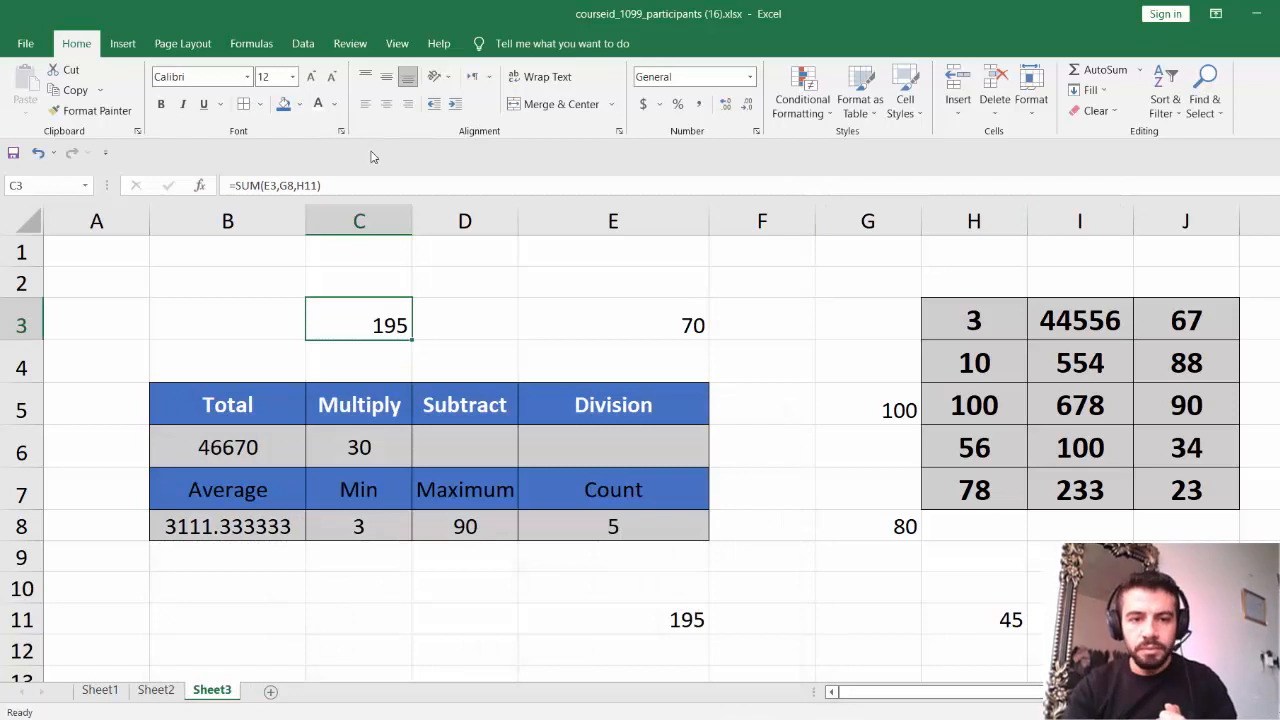
Overwrite the formula in cell C3 with =sum() and erase it, leaving the cell empty
{"action": "type", "text": "=sum"}
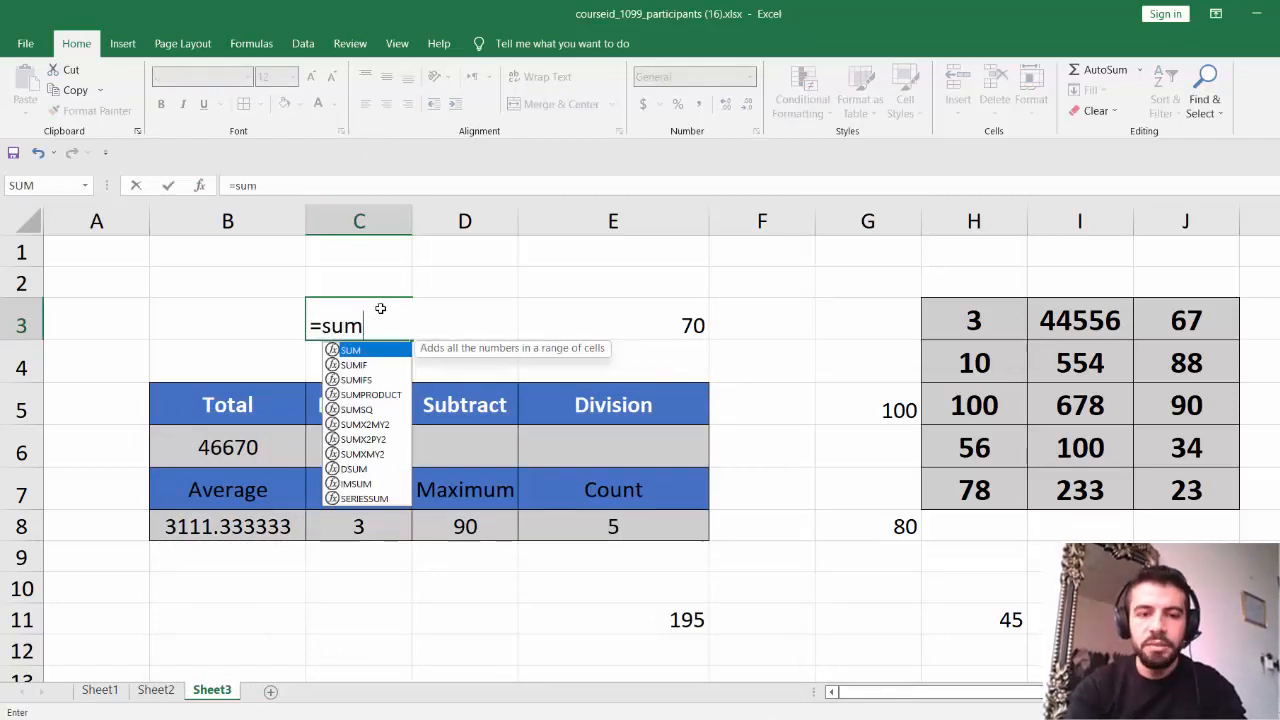
{"action": "type", "text": "()"}
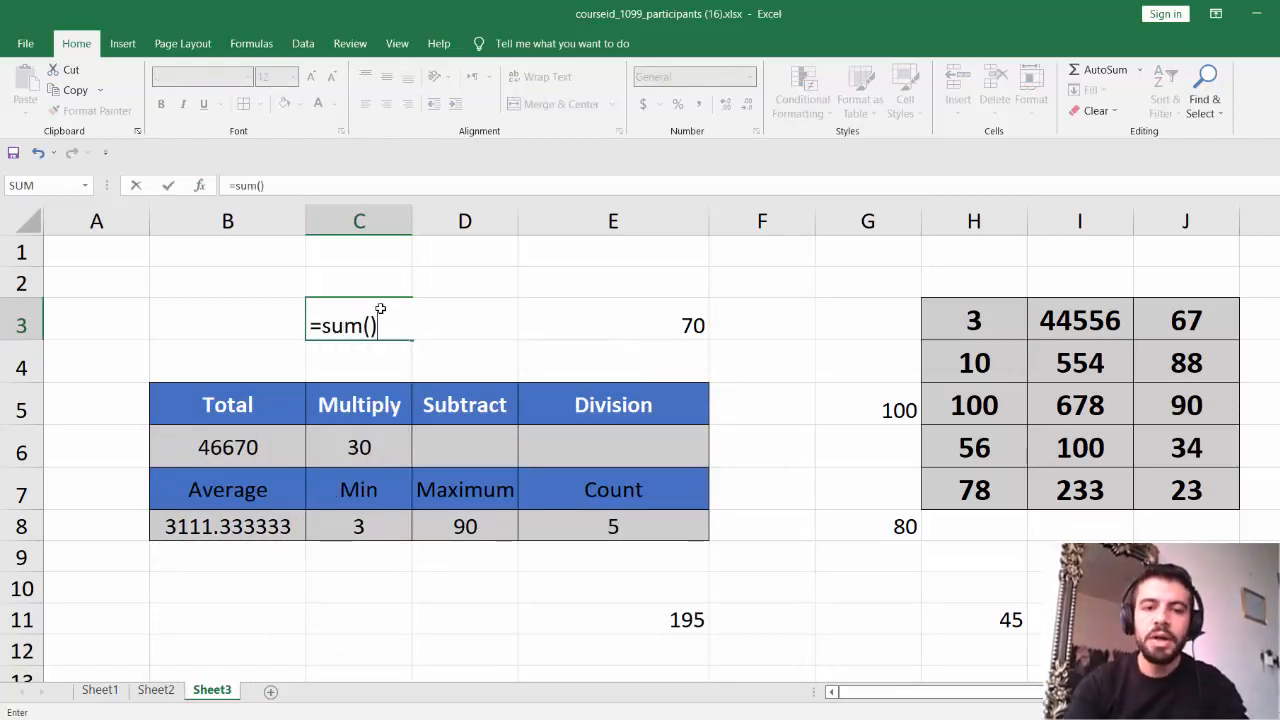
{"action": "key", "text": "BackSpace"}
{"action": "key", "text": "BackSpace"}
{"action": "key", "text": "BackSpace"}
{"action": "key", "text": "BackSpace"}
{"action": "key", "text": "BackSpace"}
{"action": "key", "text": "BackSpace"}
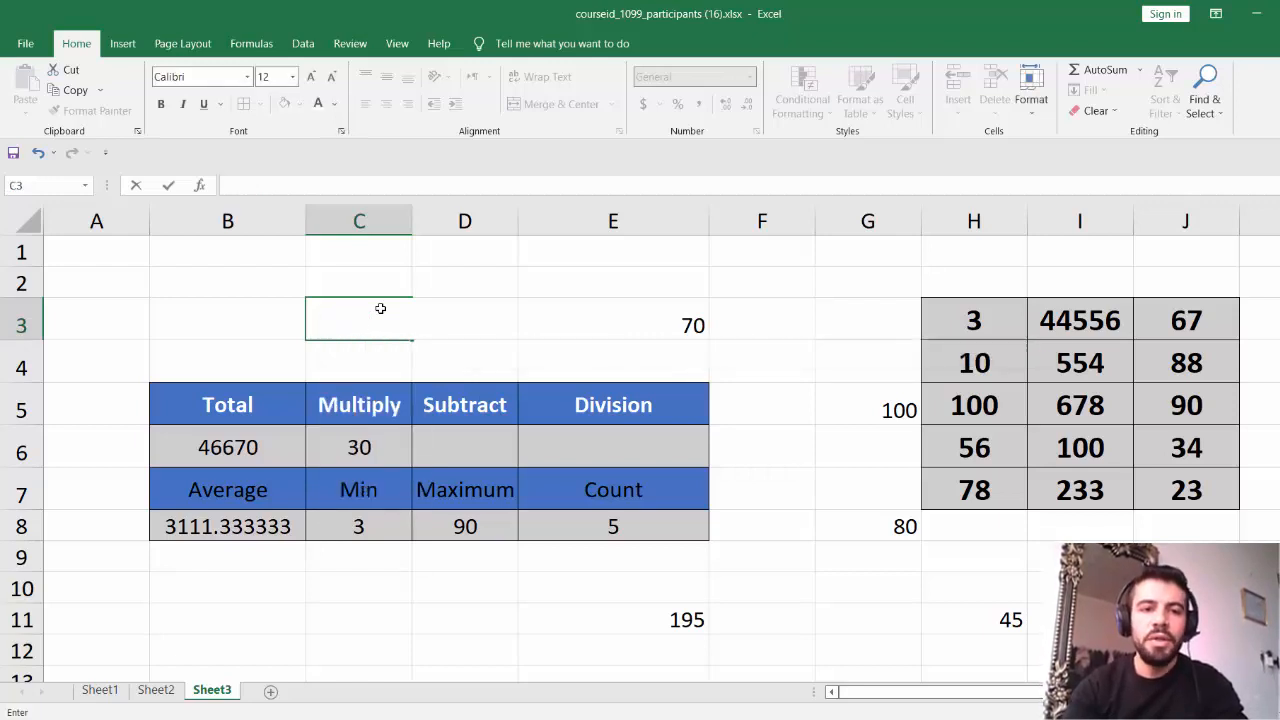
{"action": "left_click", "coordinate": [219, 268]}
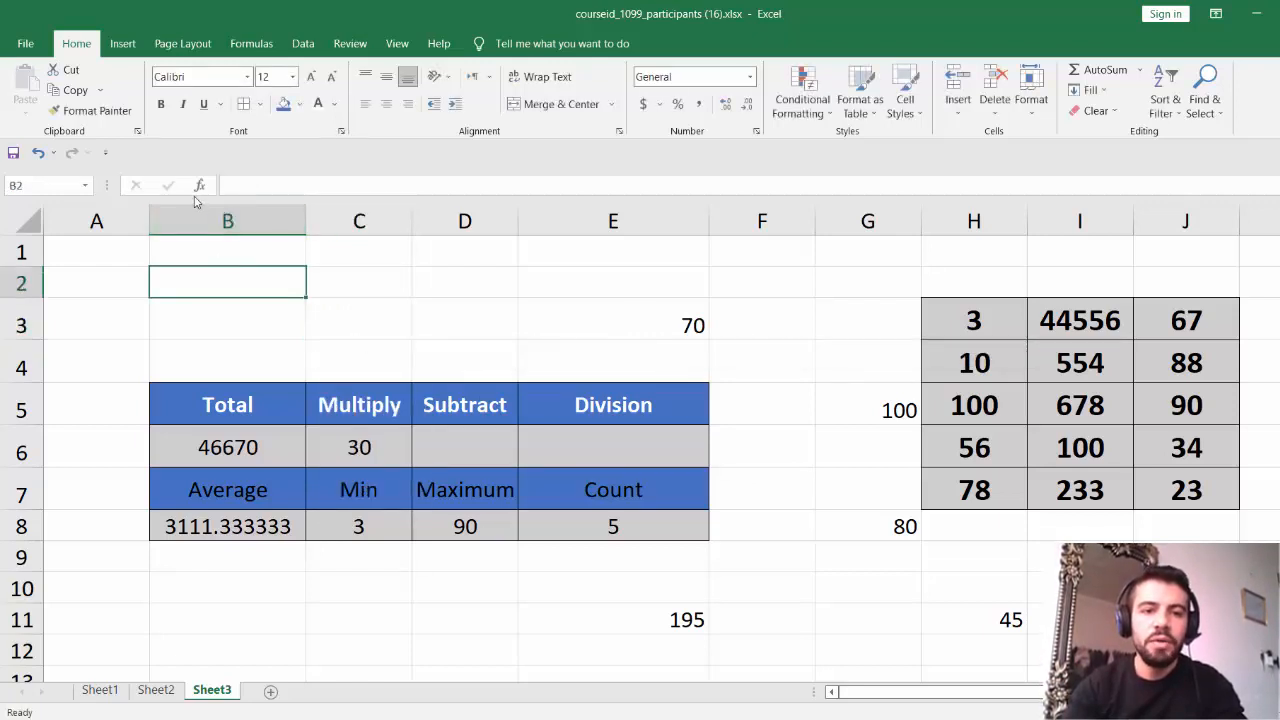
Open Insert Function for cell B2 to view its function search field, and cancel without inserting anything
{"action": "left_click", "coordinate": [200, 185]}
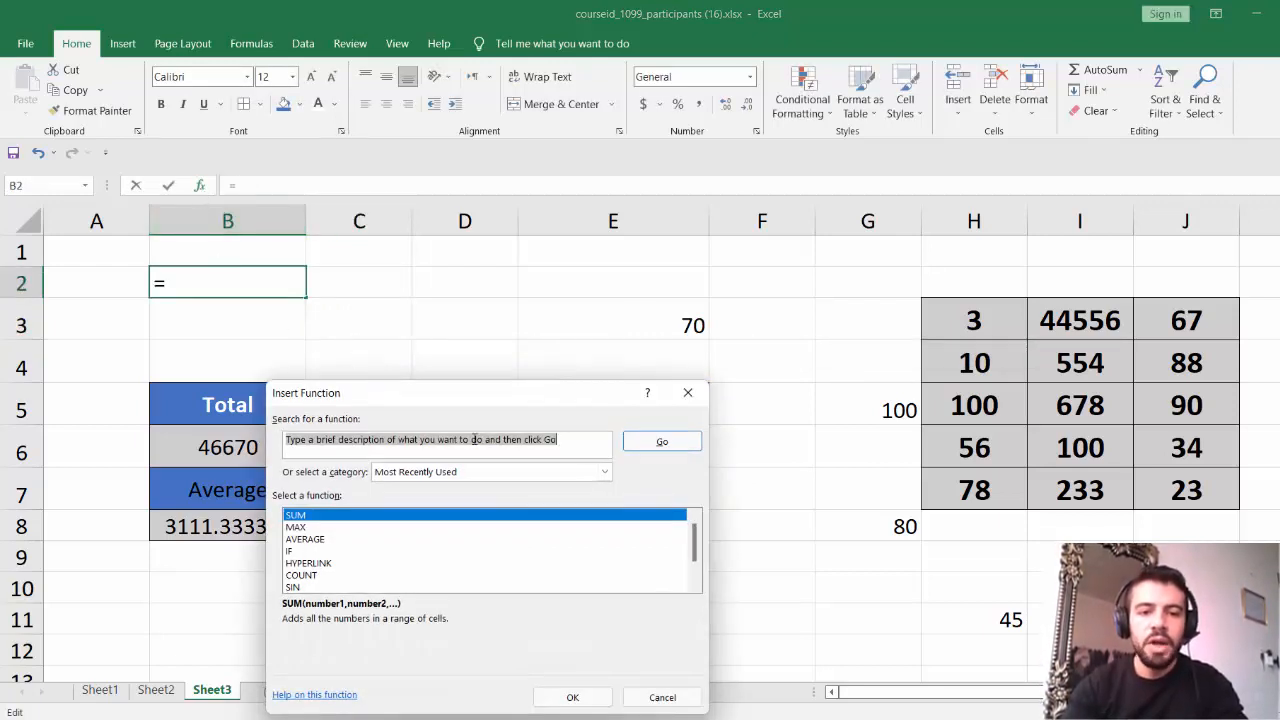
{"action": "left_click", "coordinate": [392, 439]}
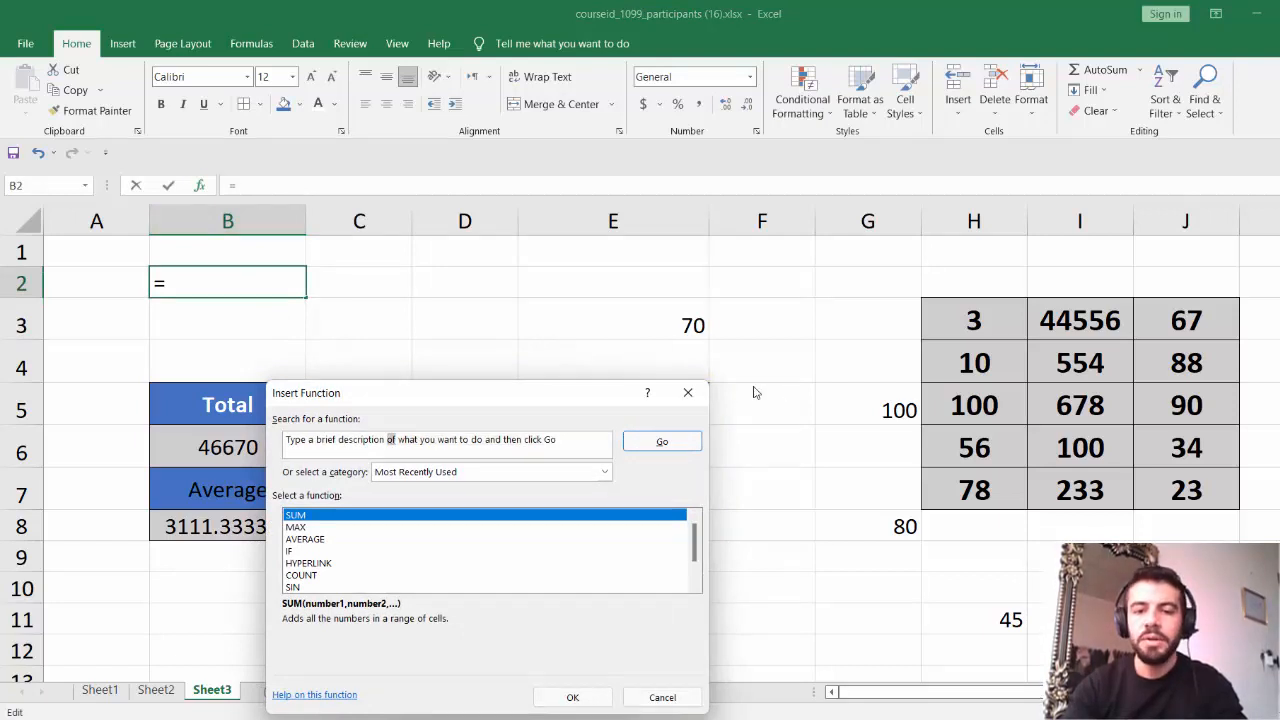
{"action": "key", "text": "Escape"}
{"action": "left_click", "coordinate": [762, 418]}
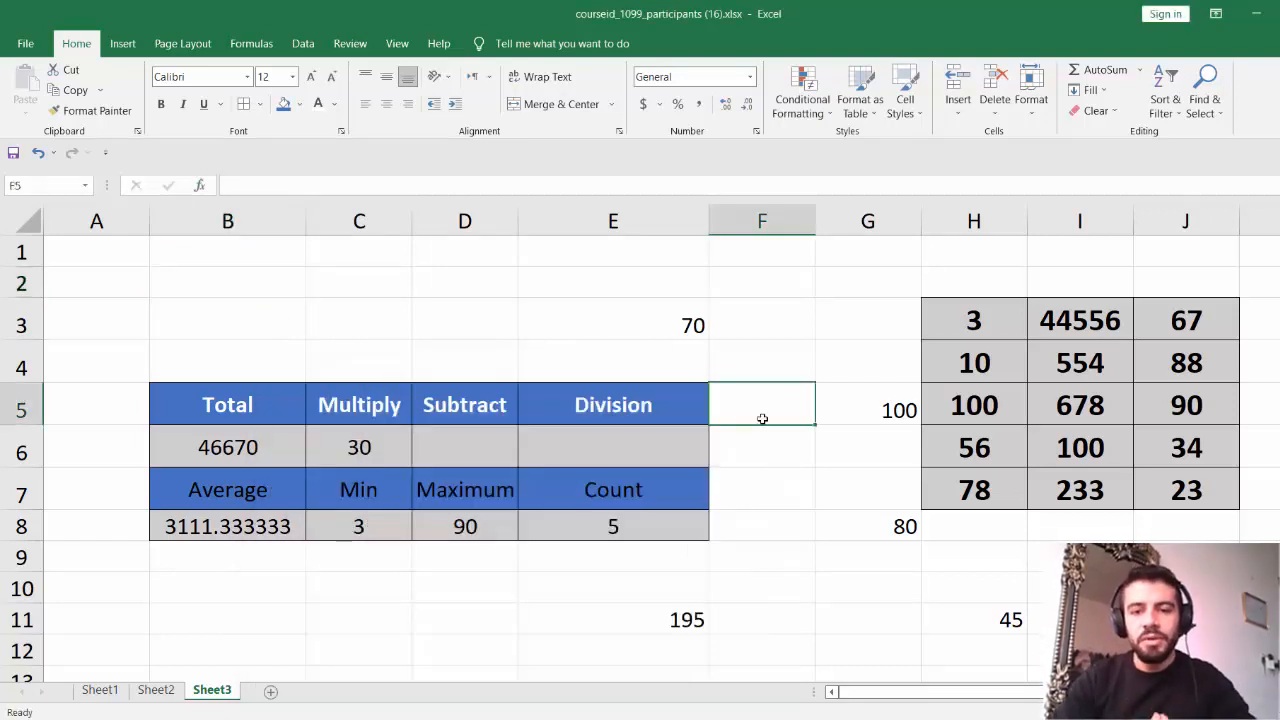